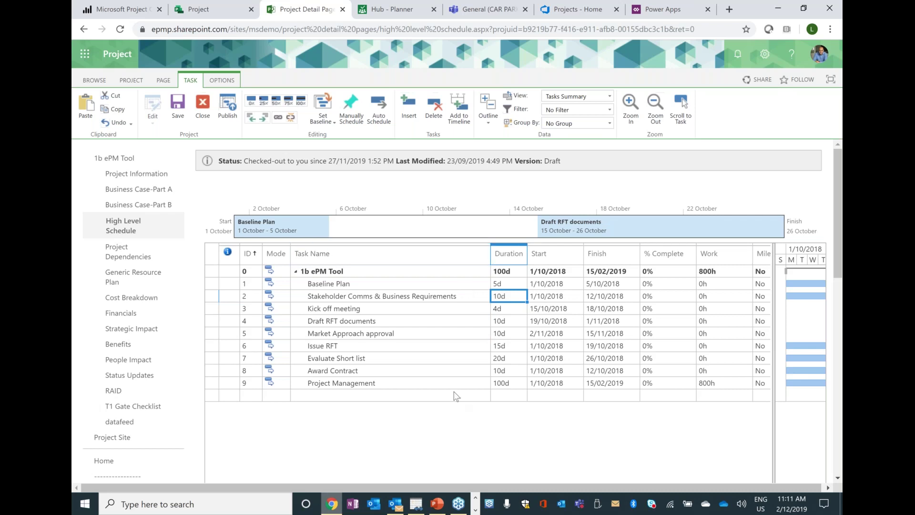
- Select the task names Baseline Plan through Award Contract, then switch to Project Professional
left_click_drag(376, 288, 386, 374)
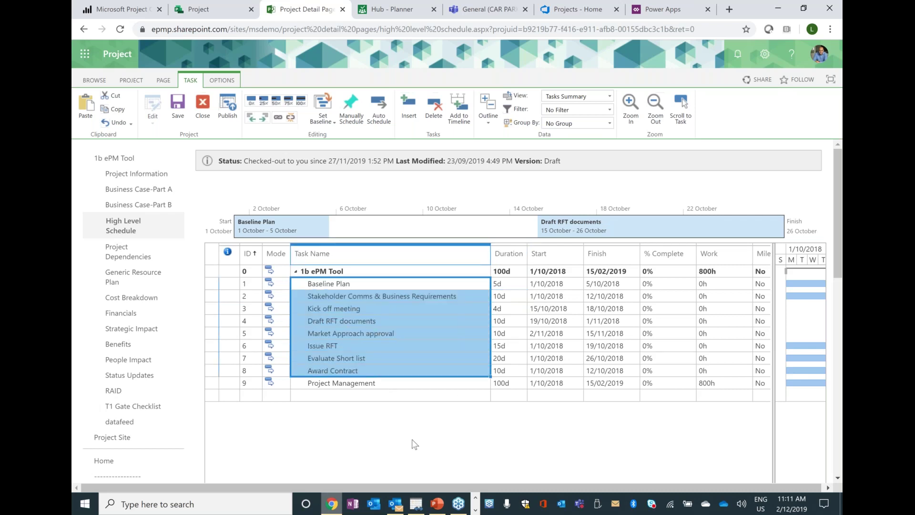
left_click(474, 510)
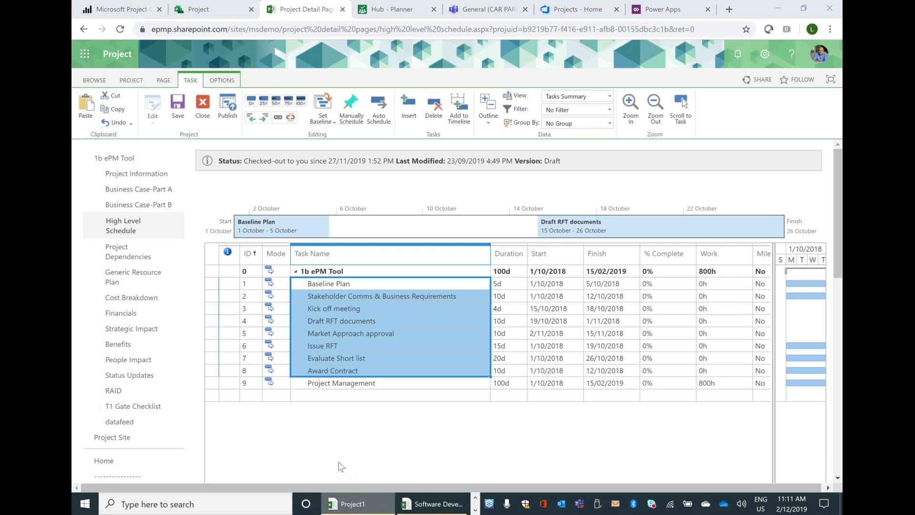
left_click(353, 503)
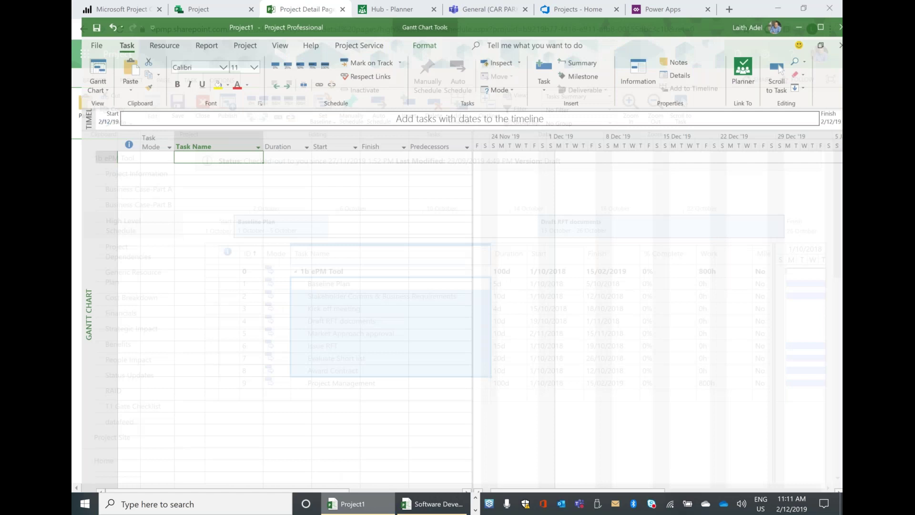
- Open the 1b ePM Tool project from Project Web App in Project Professional
left_click(97, 45)
left_click(119, 99)
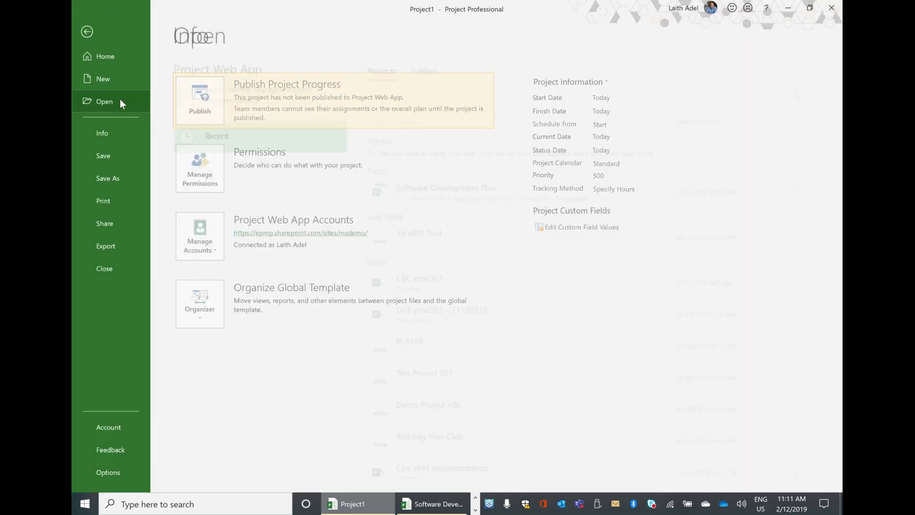
left_click(256, 98)
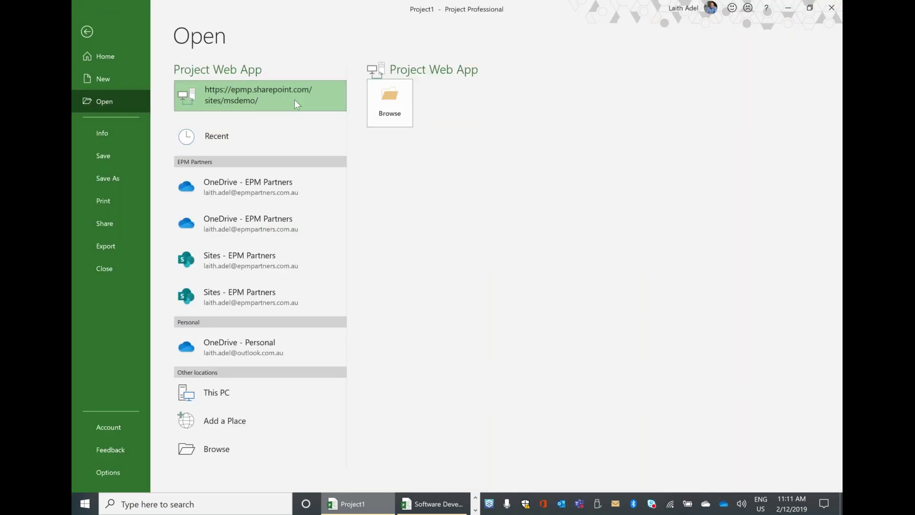
left_click(400, 110)
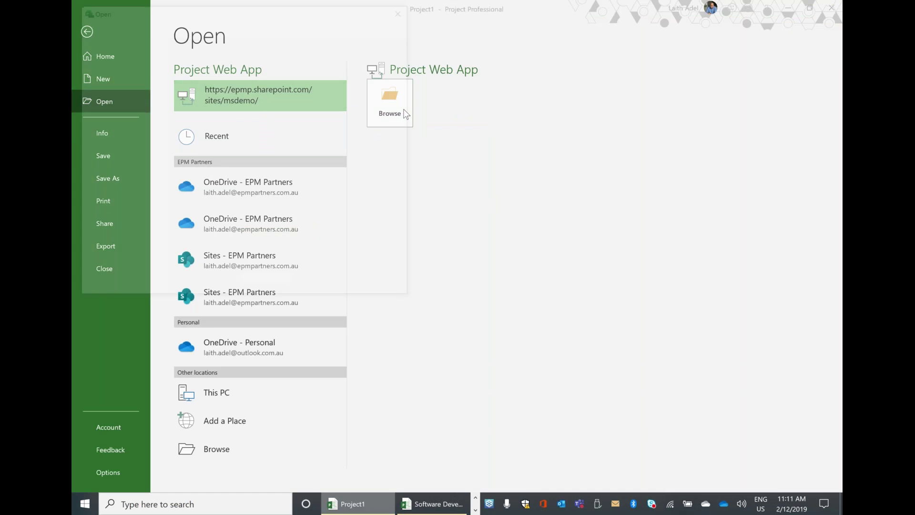
left_click(184, 80)
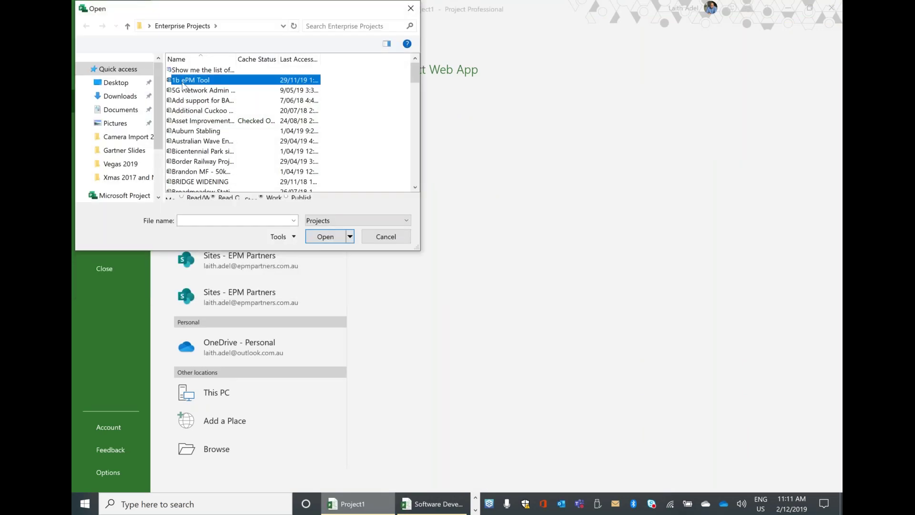
double_click(184, 80)
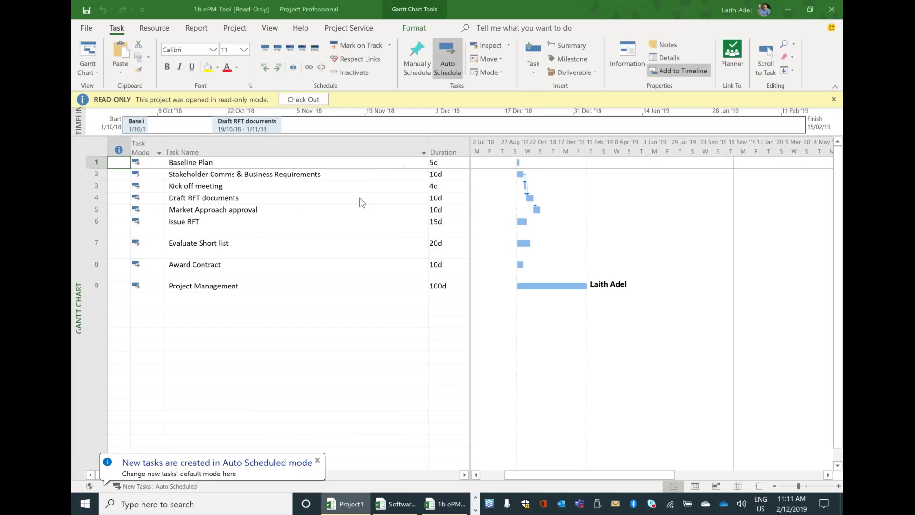
- Select the task names in rows 1–9 and switch back to the browser
left_click_drag(292, 180, 296, 301)
left_click(479, 499)
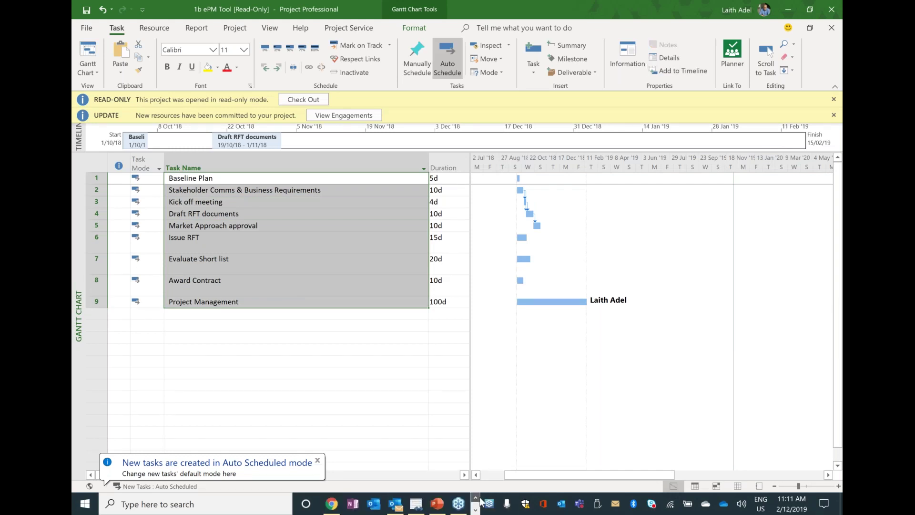
left_click(332, 504)
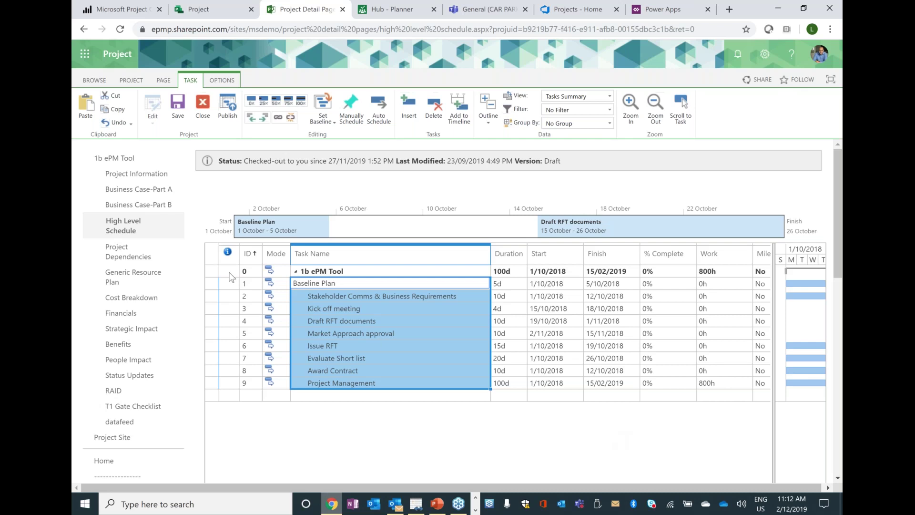
- Show the Project for the web home hub with favourite and recent projects
left_click(199, 9)
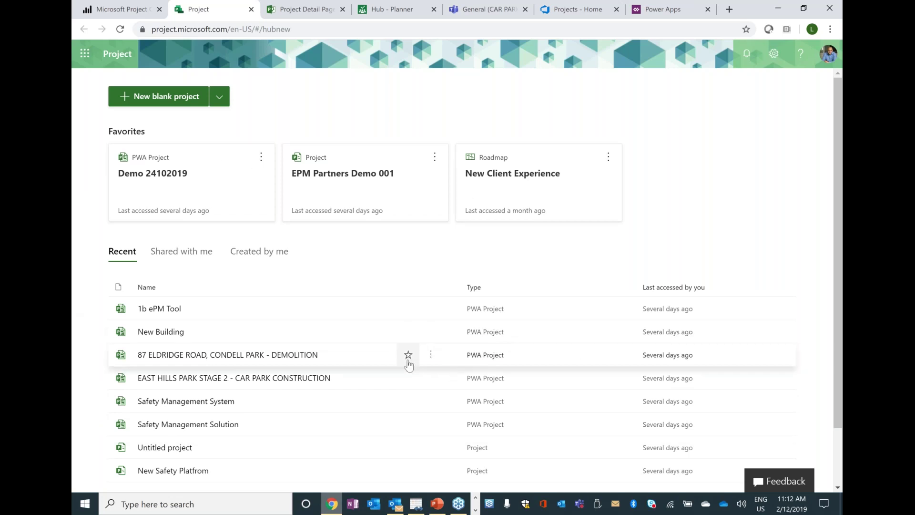
- Mark the demolition project as a favourite and enlarge the page
left_click(408, 354)
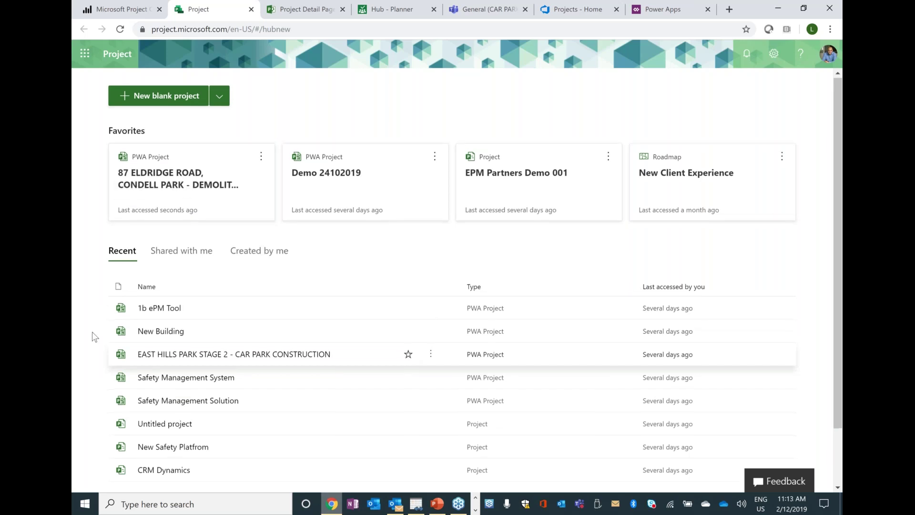
scroll(94, 336, "down", 2)
key("ctrl+plus")
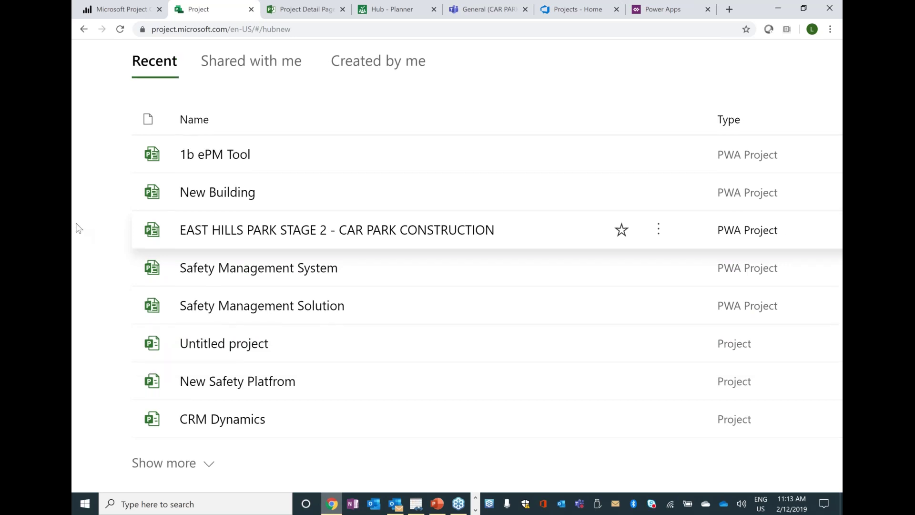
- Create a new blank project from the top of the home page
scroll(74, 216, "up", 2)
scroll(74, 216, "up", 4)
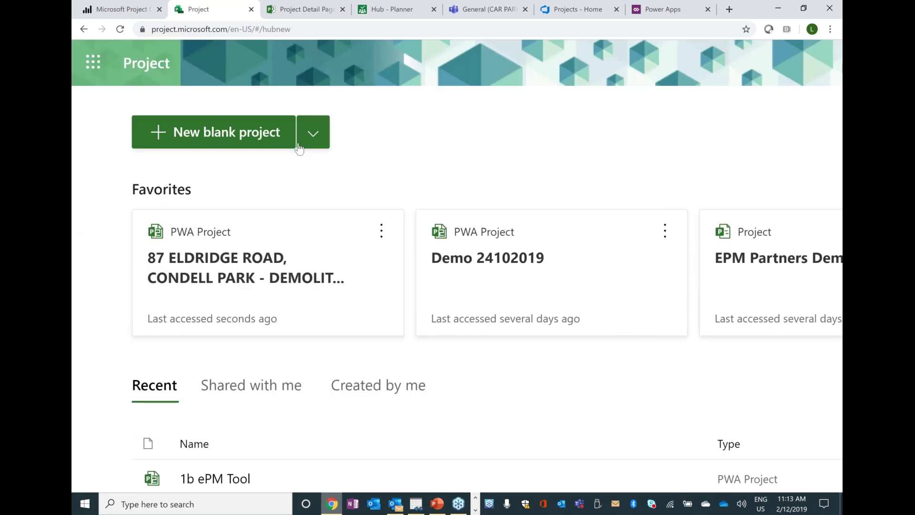
left_click(279, 136)
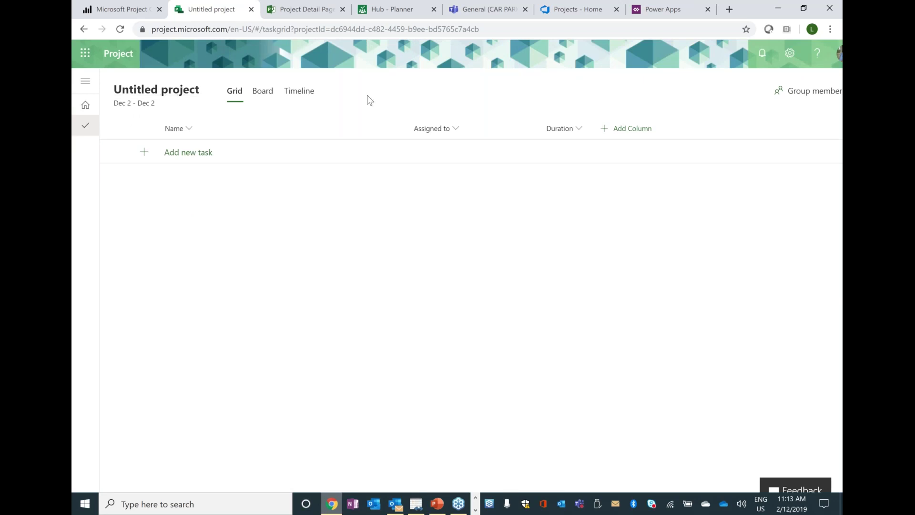
- Enter 'CRM Implementation' as the new project's title
left_click(172, 93)
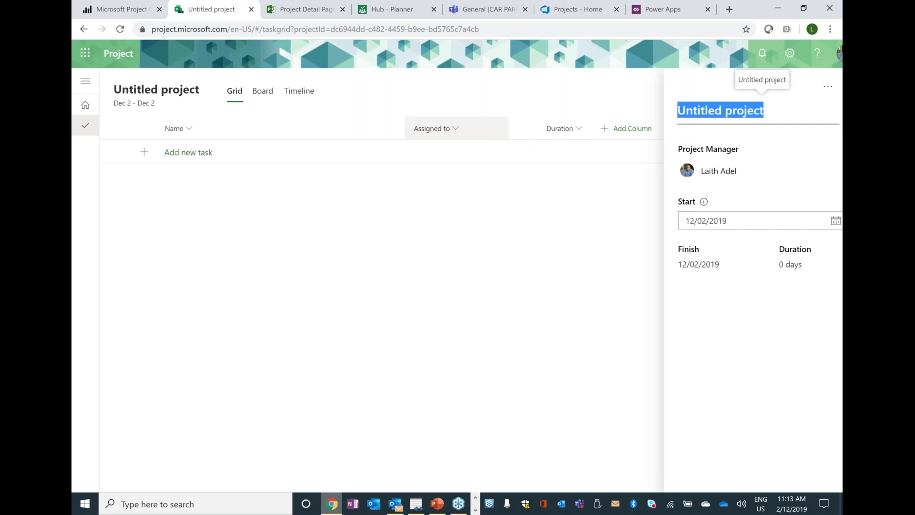
type("Projke")
key("BackSpace")
key("BackSpace")
key("BackSpace")
key("BackSpace")
key("BackSpace")
key("BackSpace")
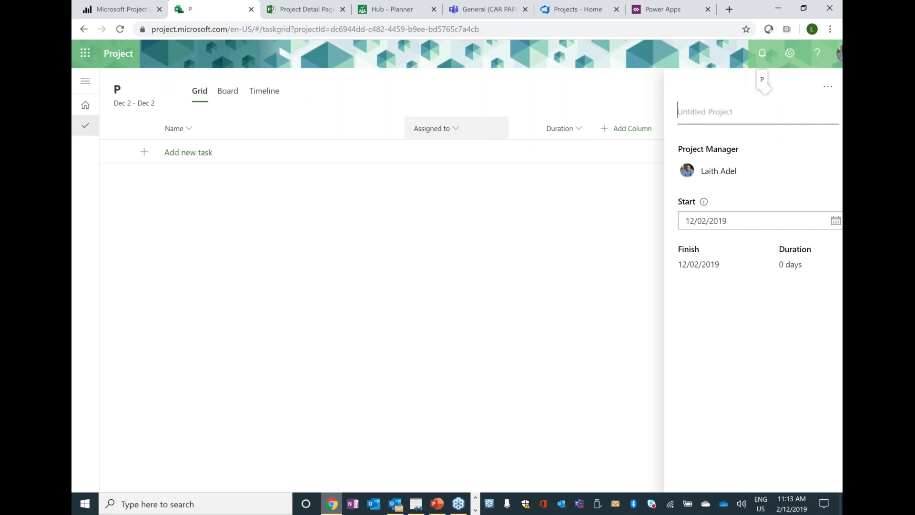
type("CEM")
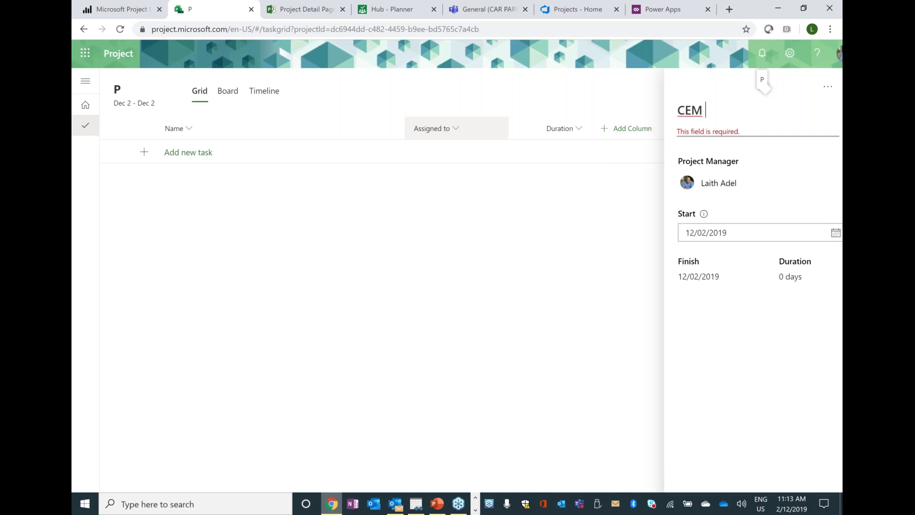
key("BackSpace")
key("BackSpace")
type("RM")
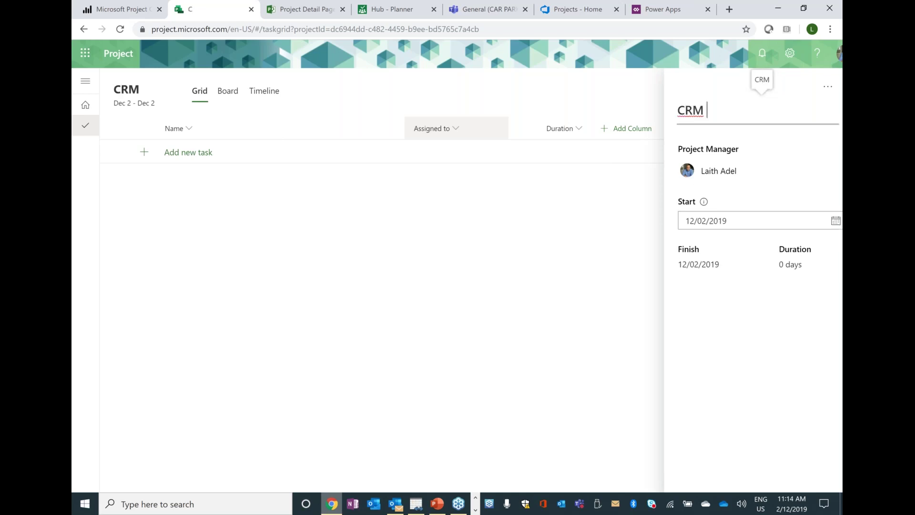
type(" Implelemtation")
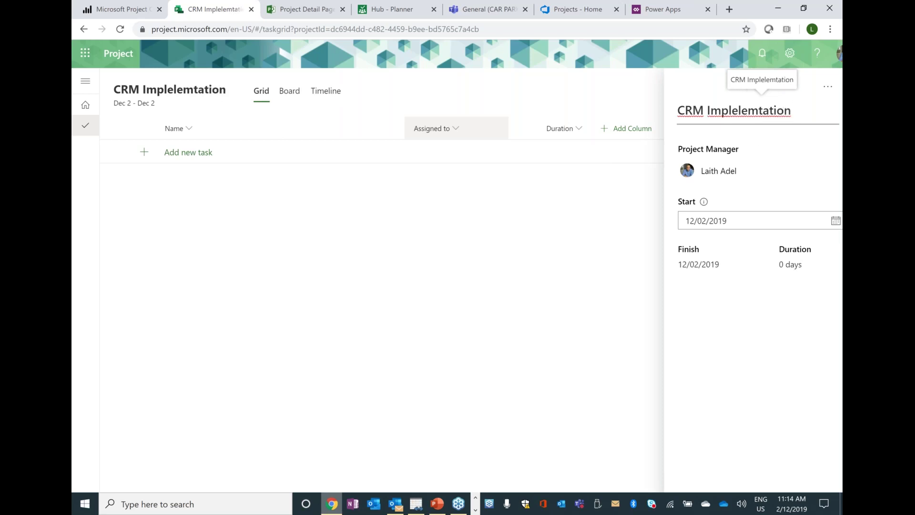
key("BackSpace")
key("BackSpace")
key("BackSpace")
key("BackSpace")
key("BackSpace")
key("BackSpace")
key("BackSpace")
type("entation")
key("BackSpace")
key("BackSpace")
key("BackSpace")
type("ion")
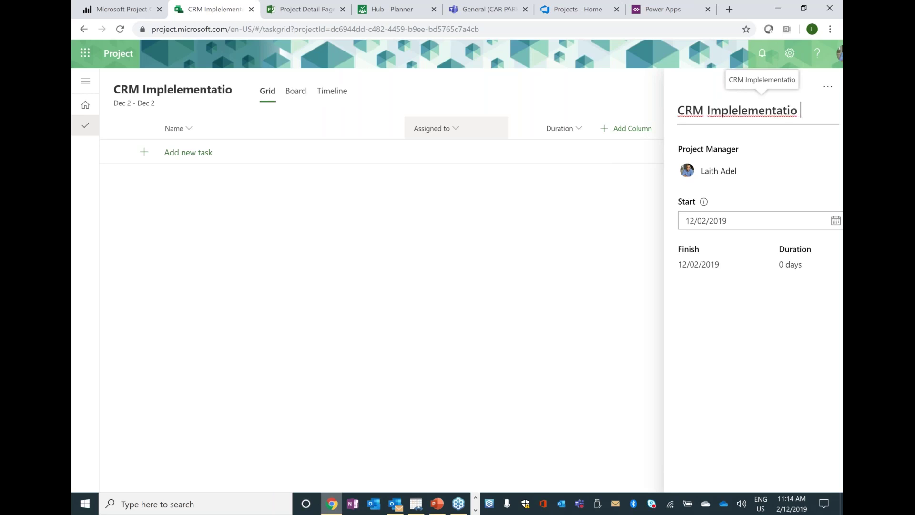
- Accept the 'Implementation' spelling suggestion and close the project details panel
left_click(758, 110)
right_click(758, 110)
left_click(755, 119)
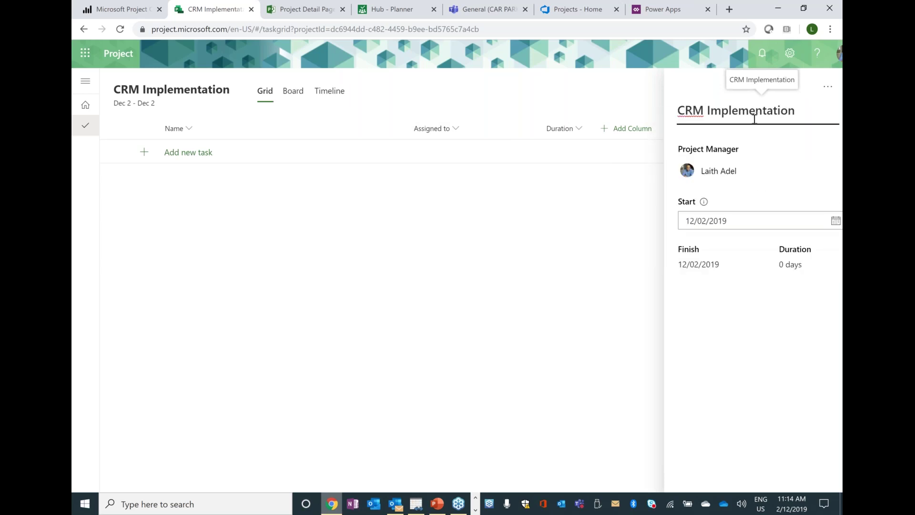
left_click(715, 306)
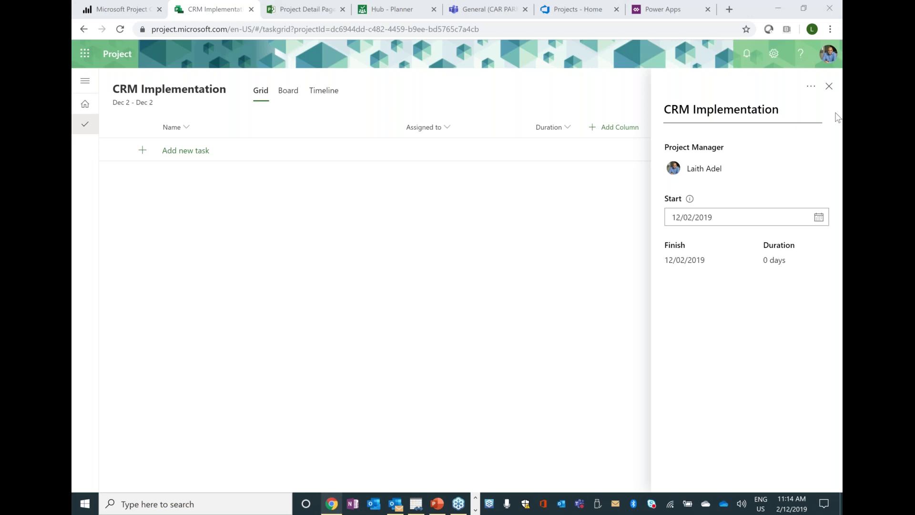
left_click(539, 243)
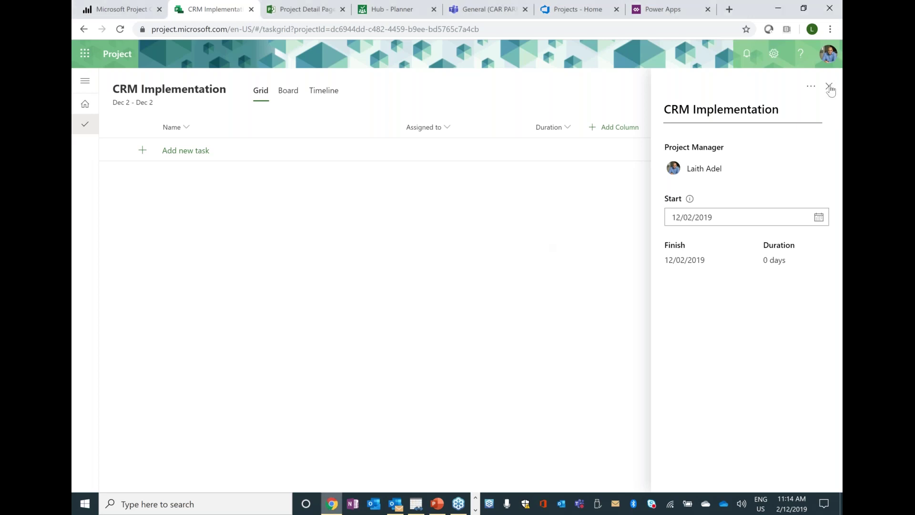
left_click(829, 89)
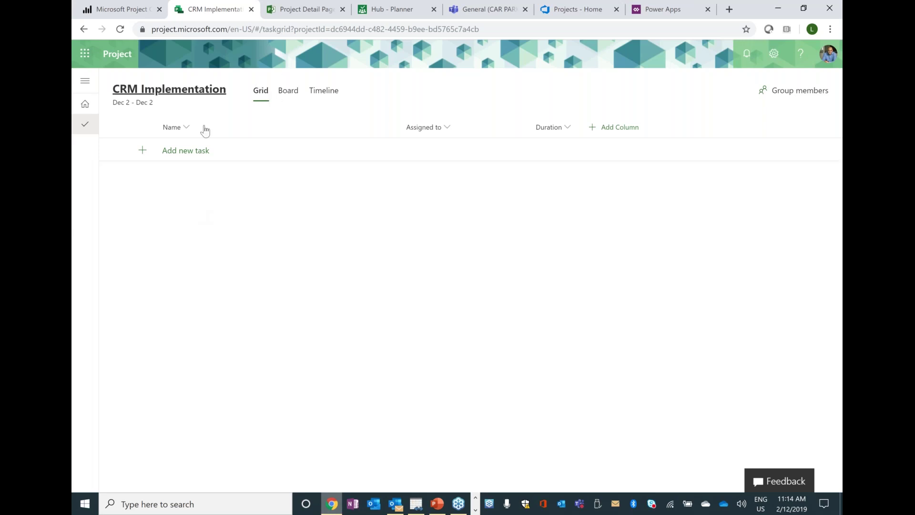
- Add the tasks Discovery, Planning and Design
left_click(183, 153)
left_click(226, 155)
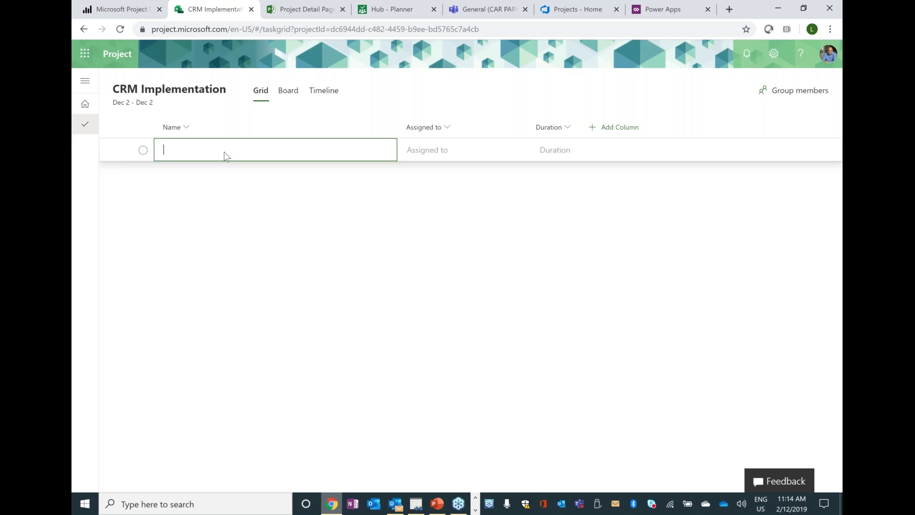
type("Dis")
key("BackSpace")
type("scovery")
key("Return")
type("Palnn")
key("BackSpace")
key("BackSpace")
key("BackSpace")
type("lanning")
key("Return")
type("Design")
key("Return")
- Add the Build, TEst and Deploy tasks
type("q")
key("BackSpace")
type("Build")
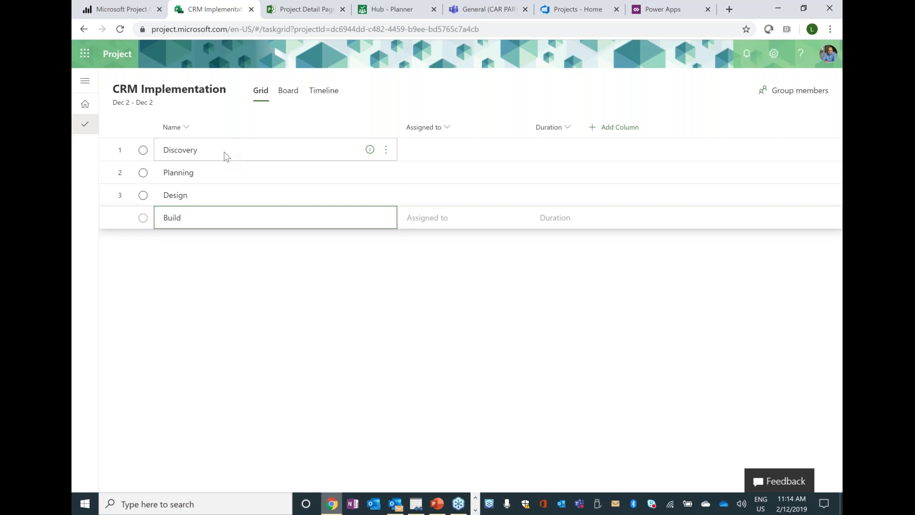
key("Return")
type("TEst")
key("Return")
type("Deploy")
key("Return")
key("Up")
key("Up")
key("Down")
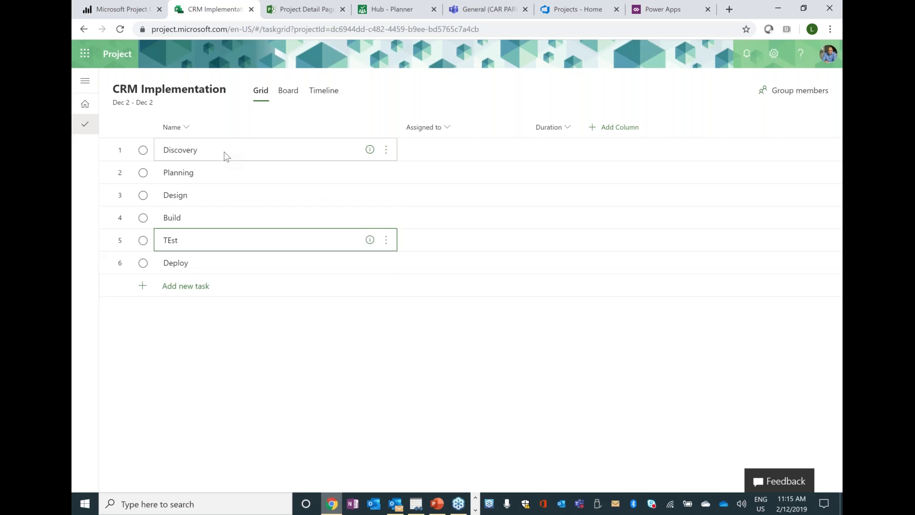
- Insert the Base Build and Bug Fixing tasks above TEst
left_click(386, 241)
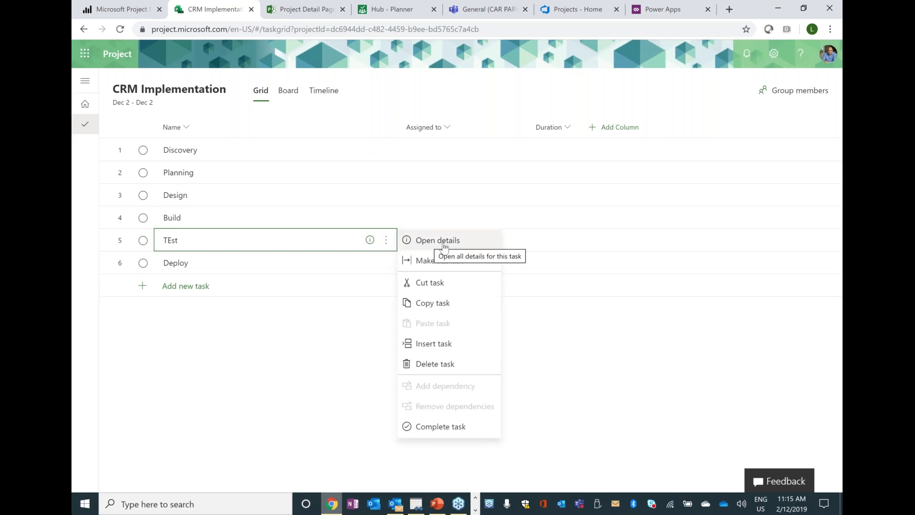
left_click(453, 343)
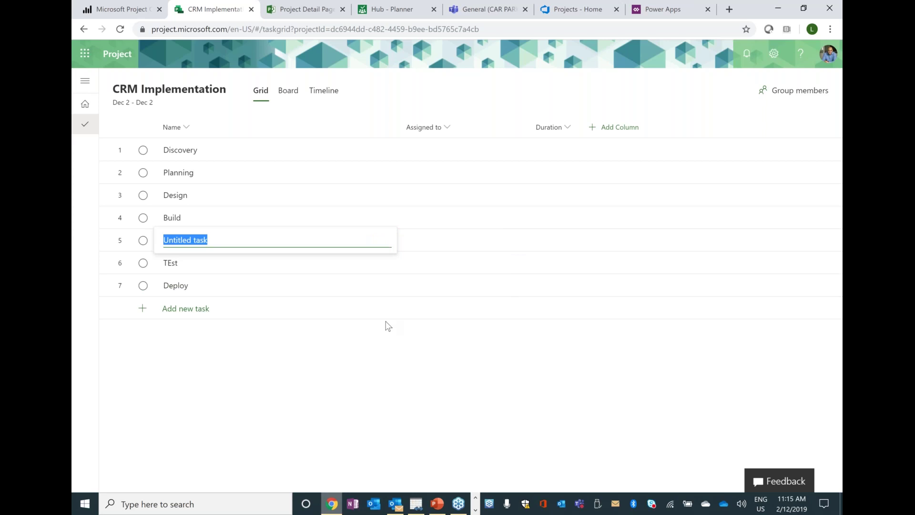
type("B")
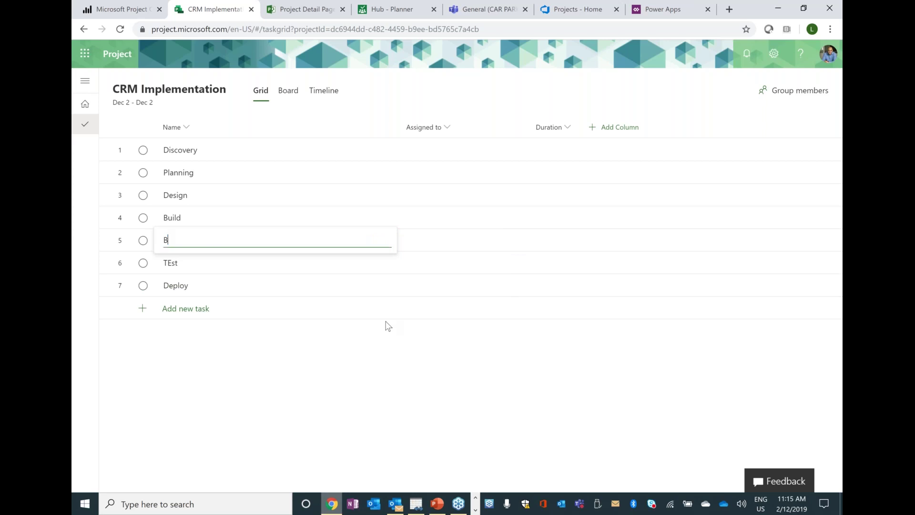
type("ase Build")
key("Return")
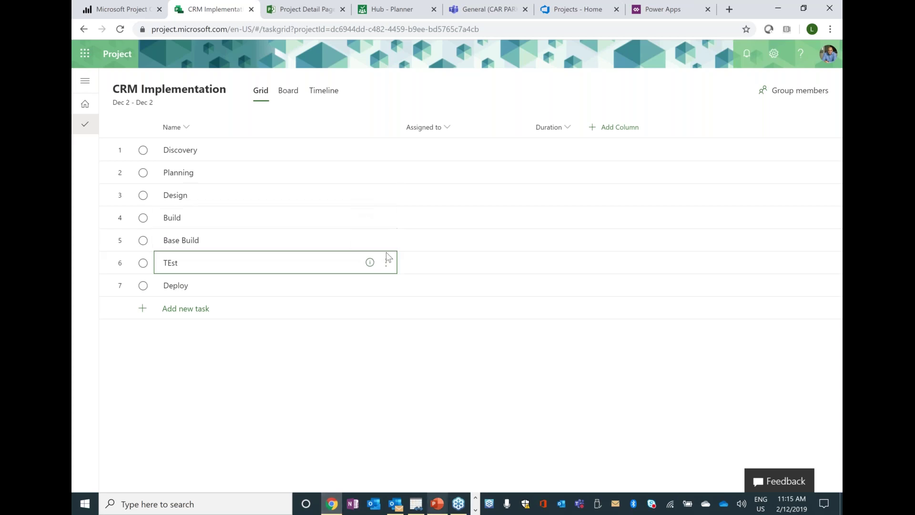
left_click(386, 262)
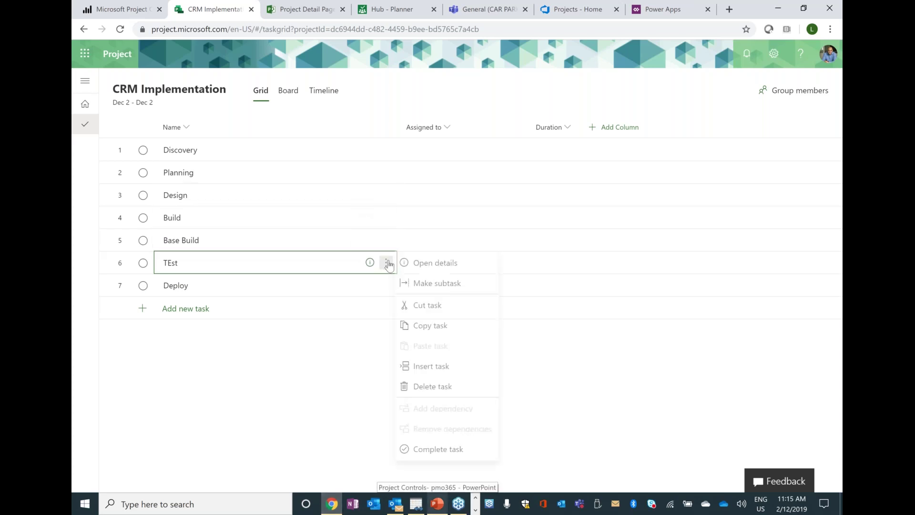
left_click(454, 367)
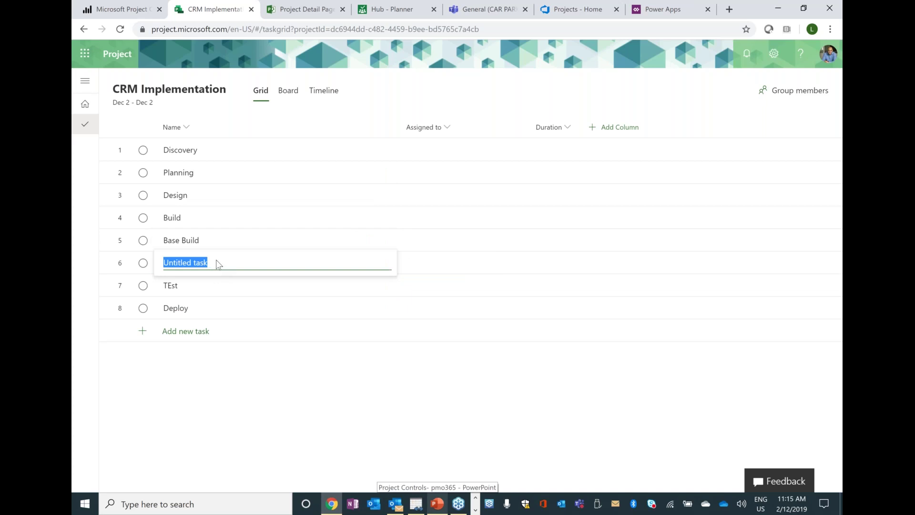
type("B")
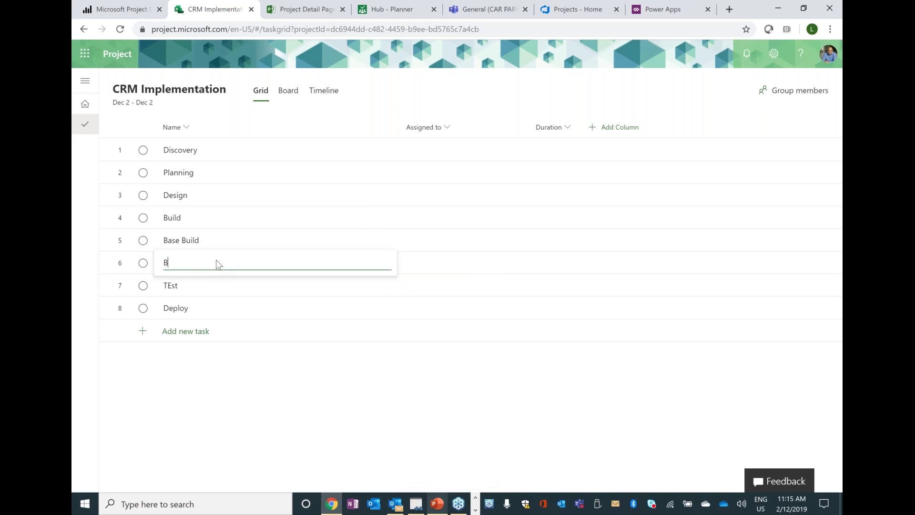
type("ug Fixing")
key("Return")
- Make Base Build and Bug Fixing subtasks of Build
left_click(255, 245)
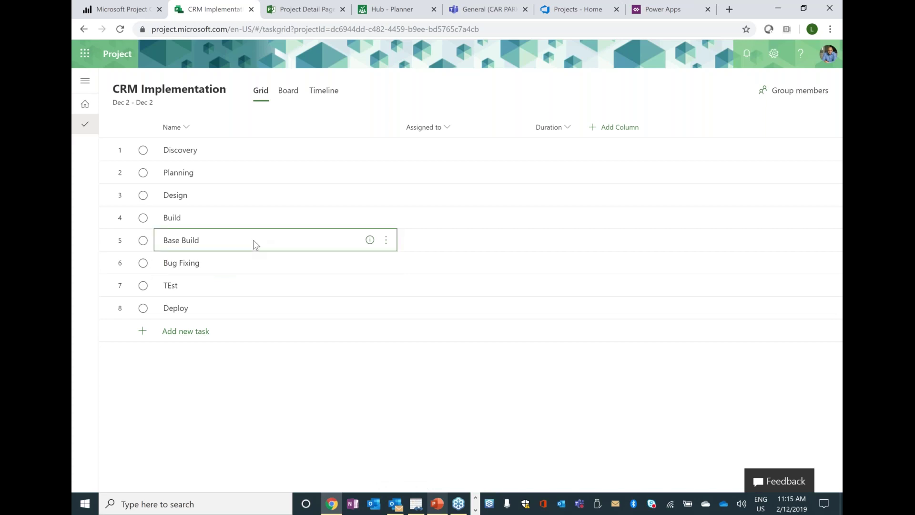
key("shift+Down")
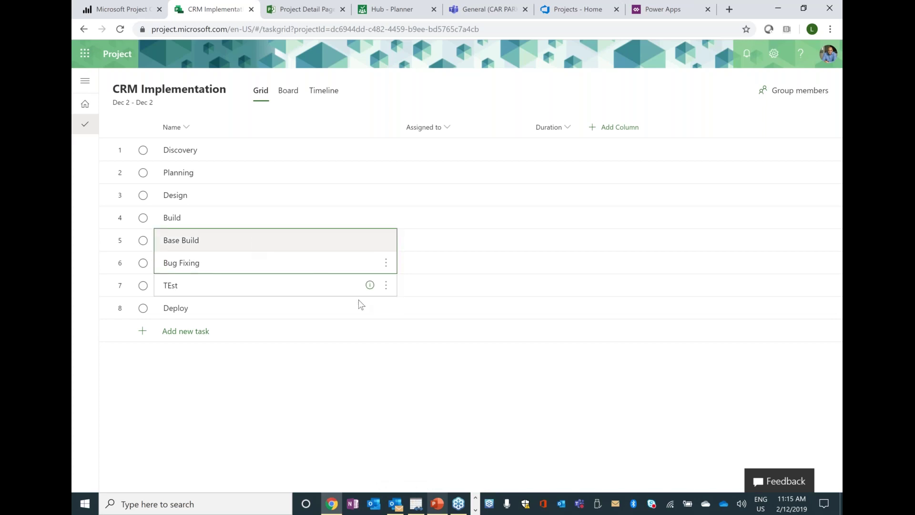
left_click(389, 244)
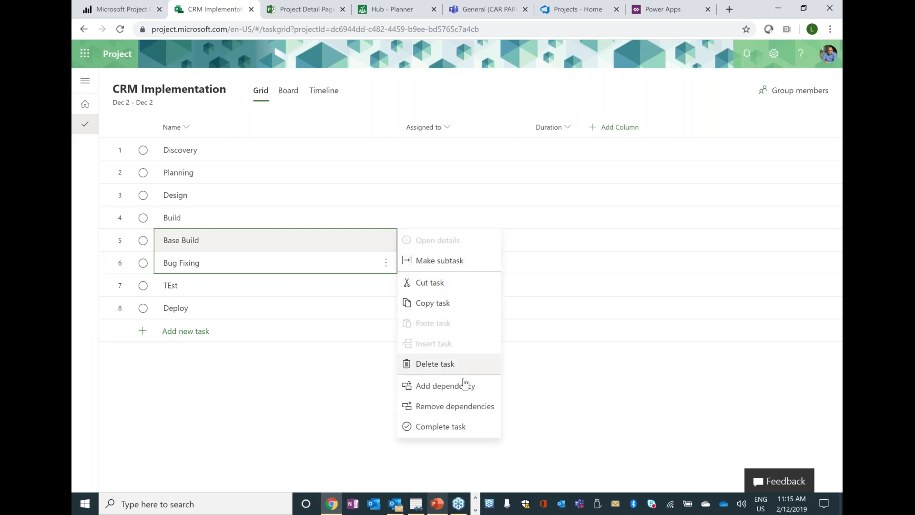
left_click(454, 261)
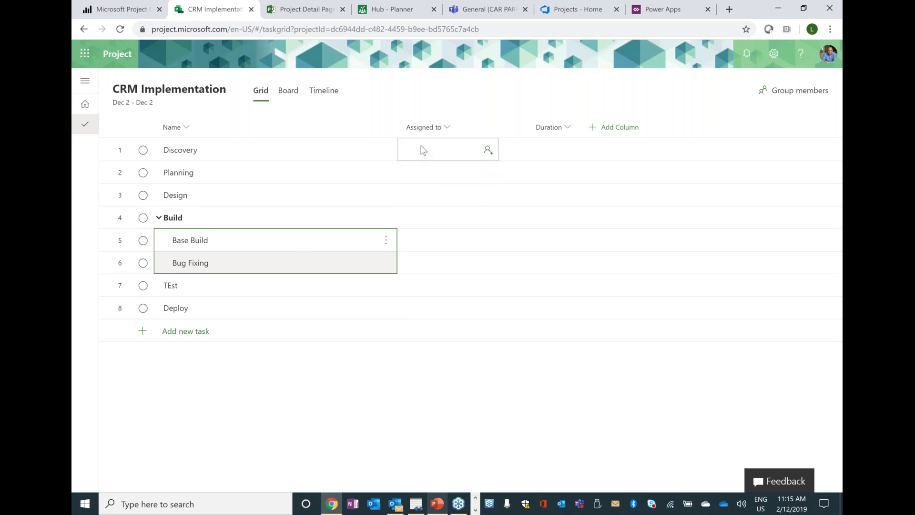
- Set durations: Discovery 1 week, Planning 1 week, Design 2 days
left_click(555, 150)
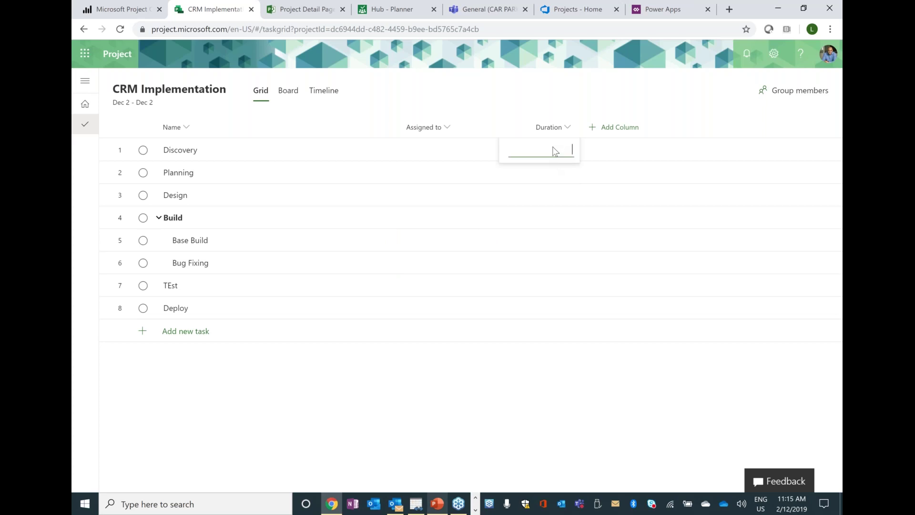
type("1 week")
key("Return")
type("1 week")
key("Return")
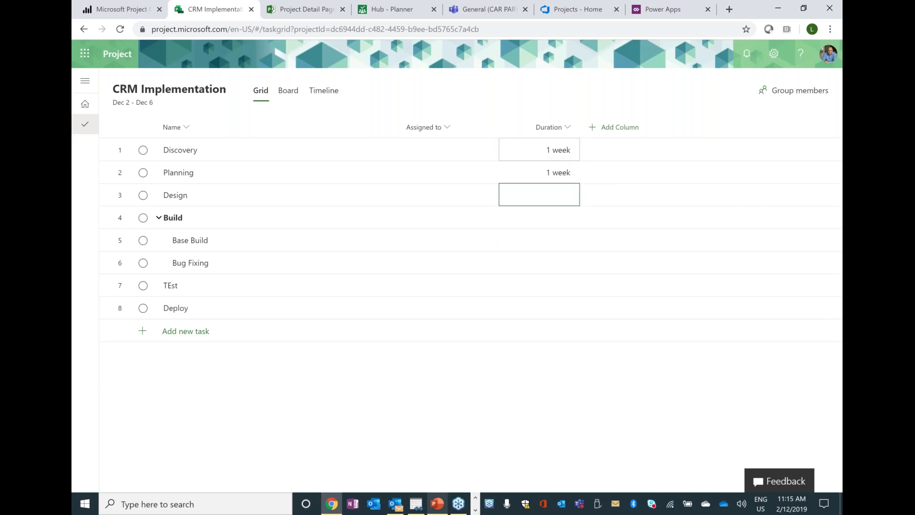
type("2 days")
key("Return")
- Set durations: Base Build 10 days, Bug Fixing 4 days, TEst 2 days, Deploy 5 days
left_click(539, 239)
type("10 days")
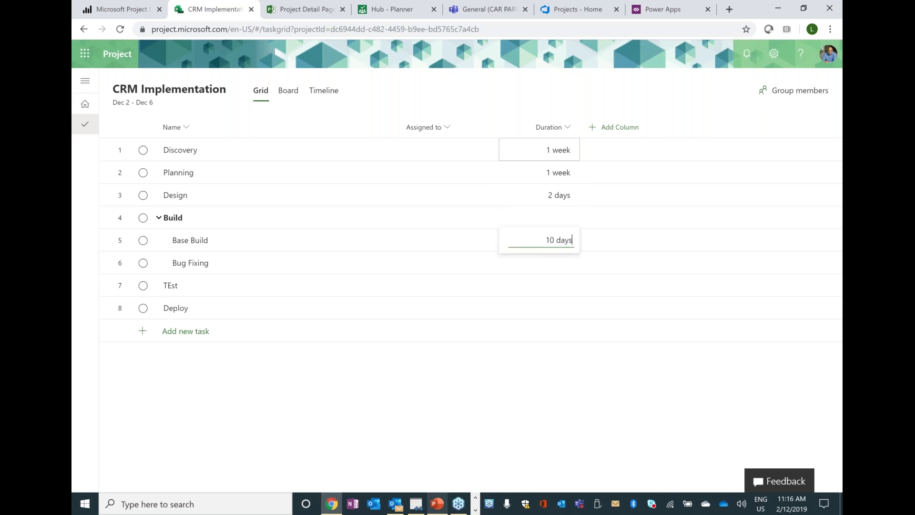
key("Return")
type("4 days")
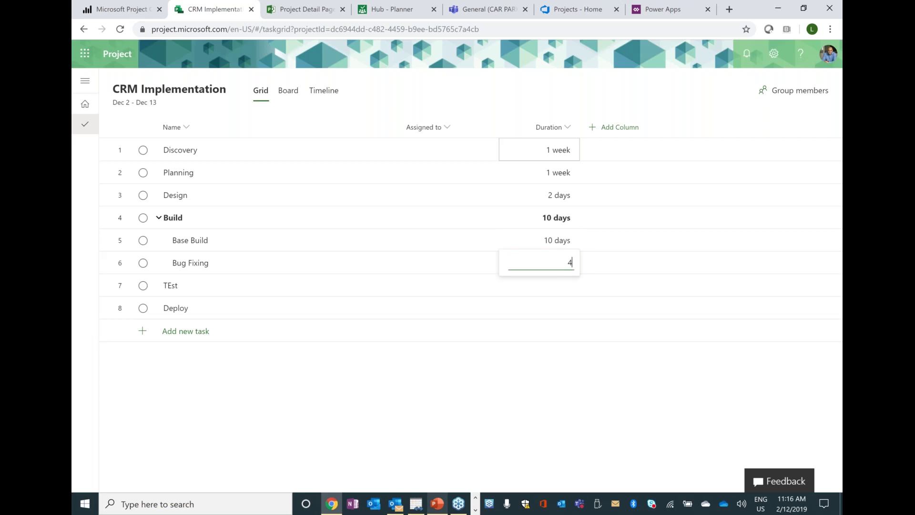
key("Return")
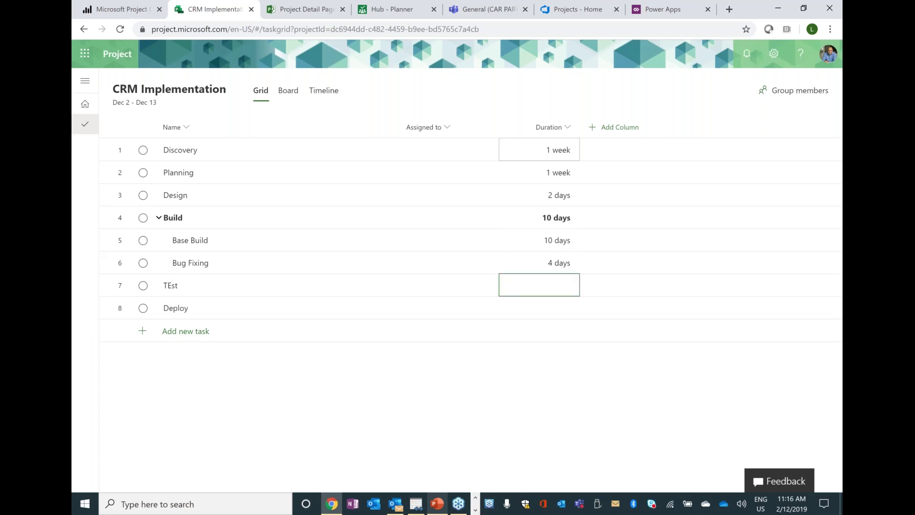
type("2 days")
key("Return")
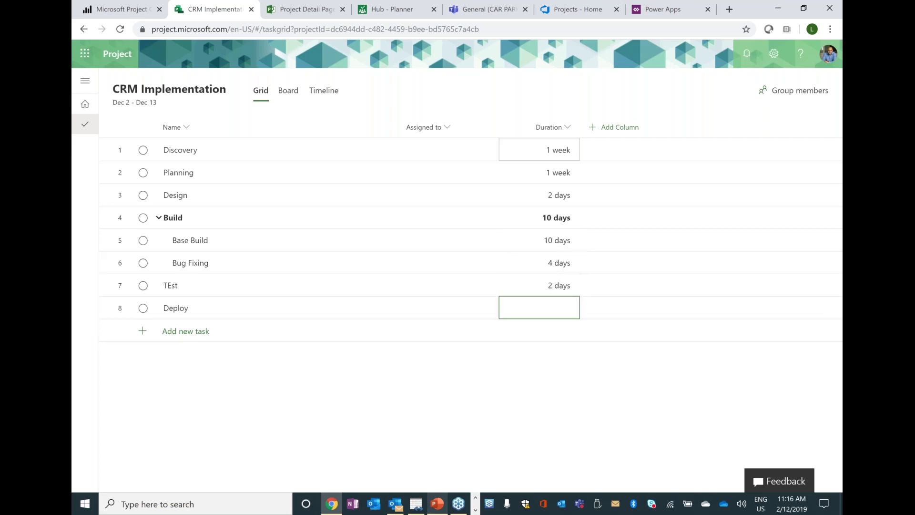
type("5 days")
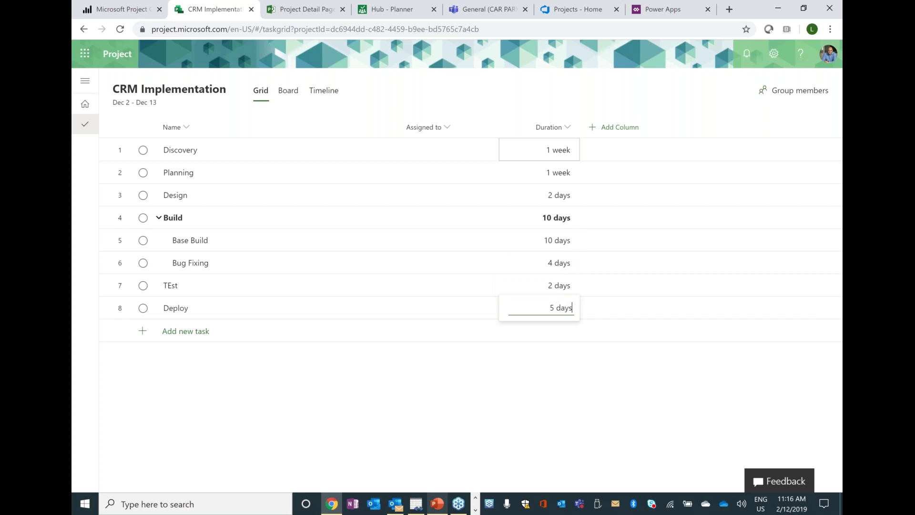
key("Return")
- Add an 'End of Project' task with 0 days duration, then bring up the column list
left_click(193, 336)
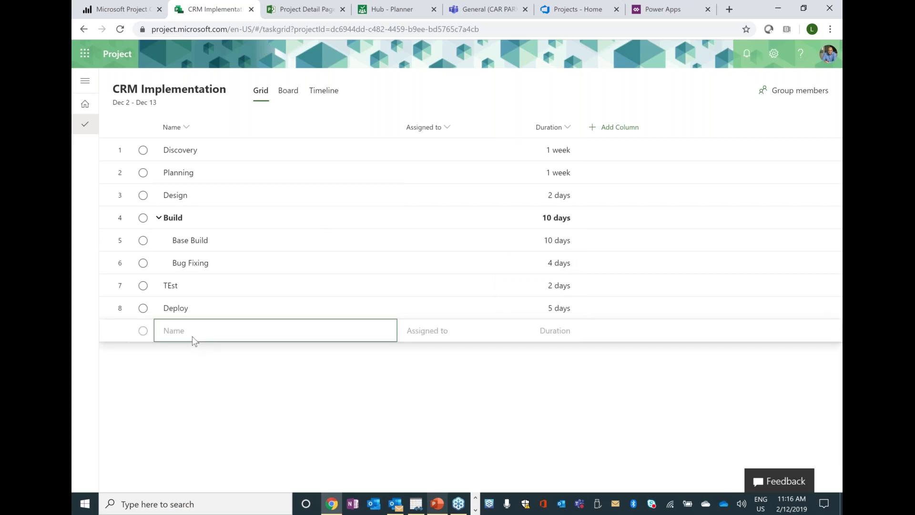
type("End of Project")
key("Return")
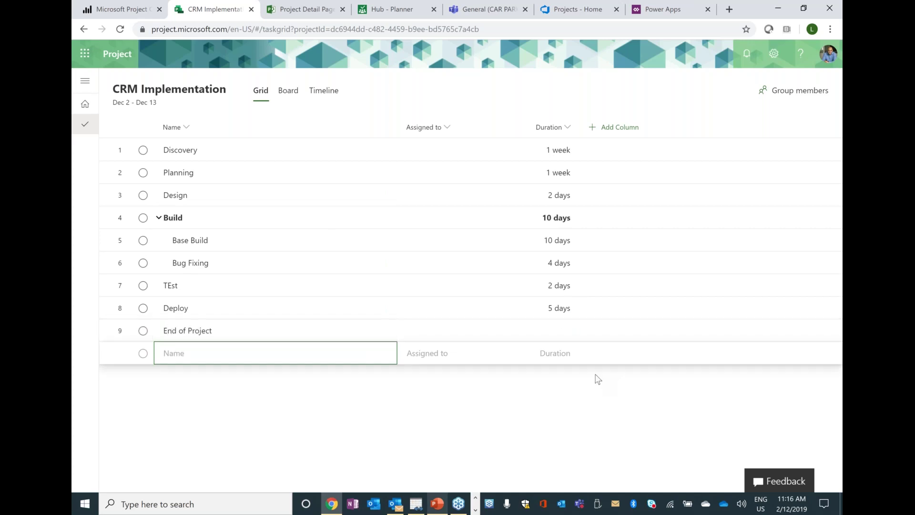
left_click(552, 332)
type("0")
key("Return")
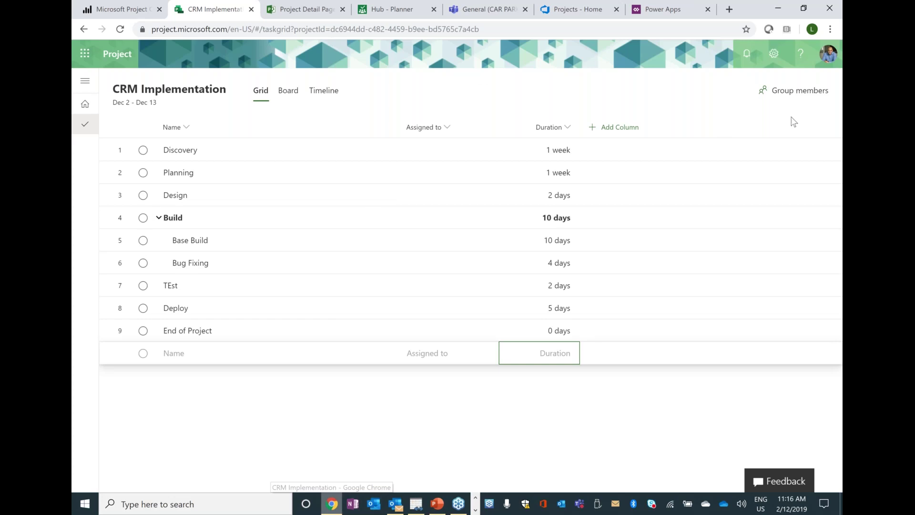
left_click(613, 138)
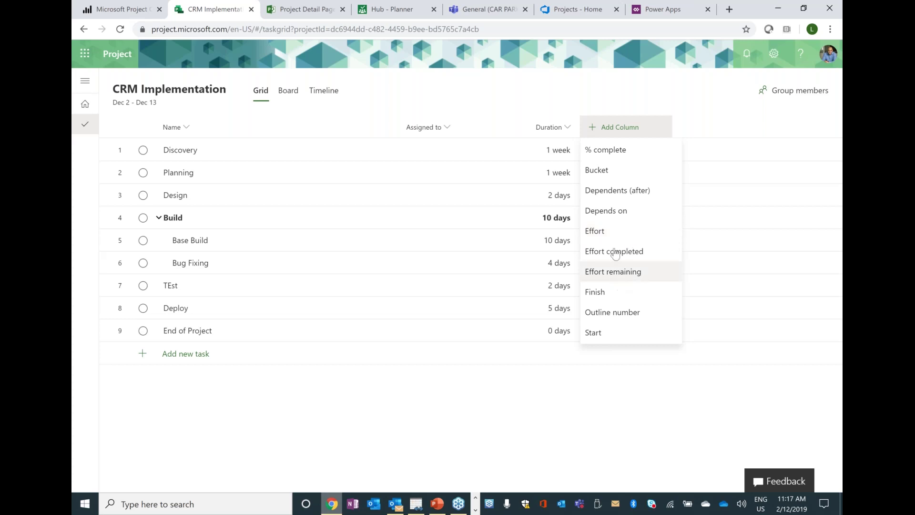
- Add the Start, Finish and % complete columns, then scroll the grid back left
left_click(601, 332)
left_click(696, 128)
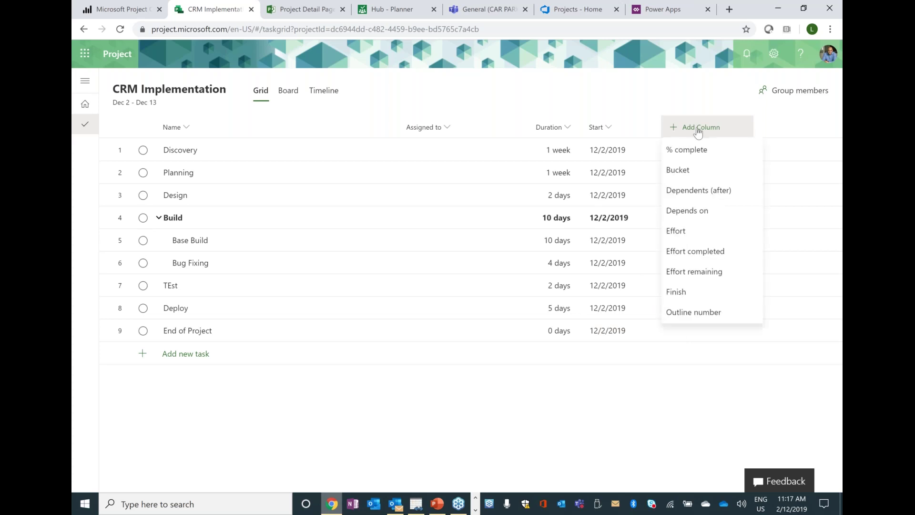
left_click(700, 293)
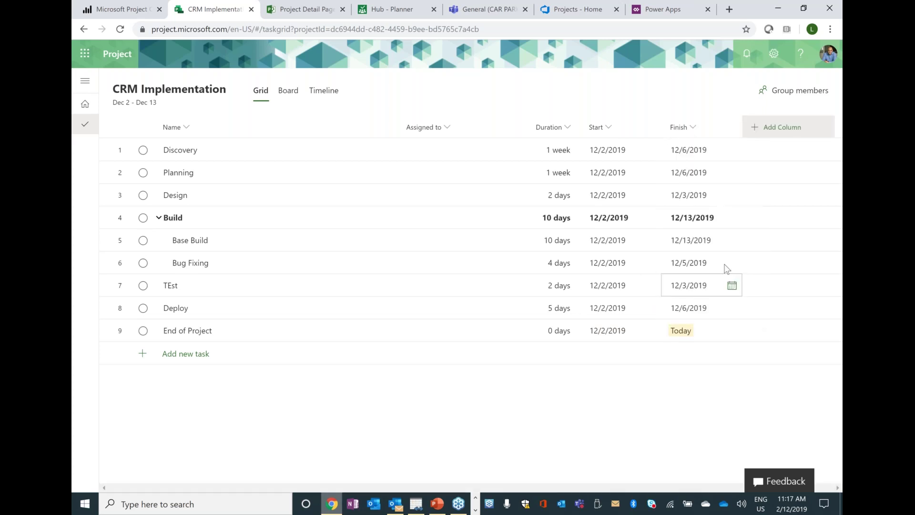
left_click(793, 138)
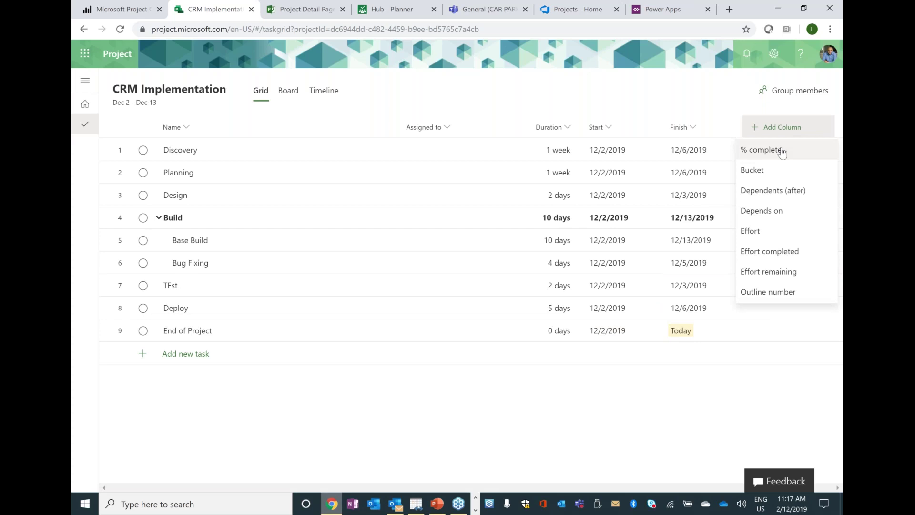
left_click(777, 150)
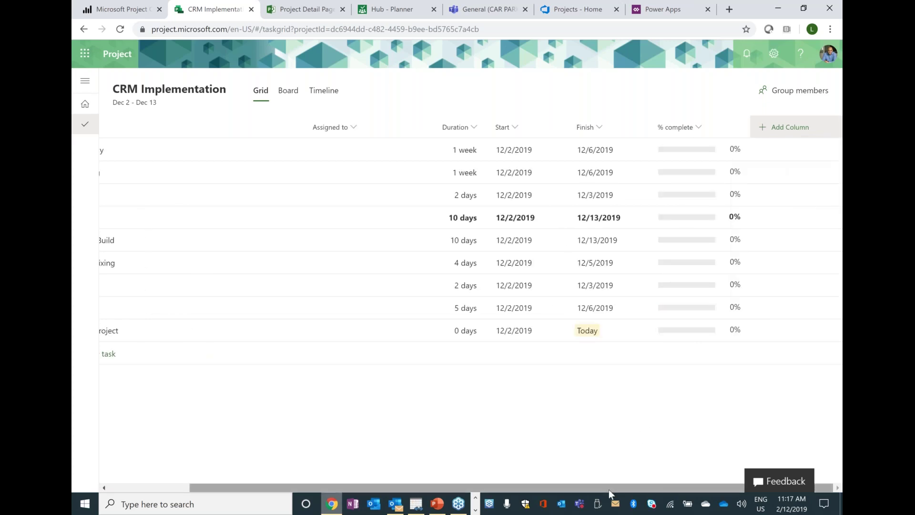
left_click_drag(583, 490, 450, 473)
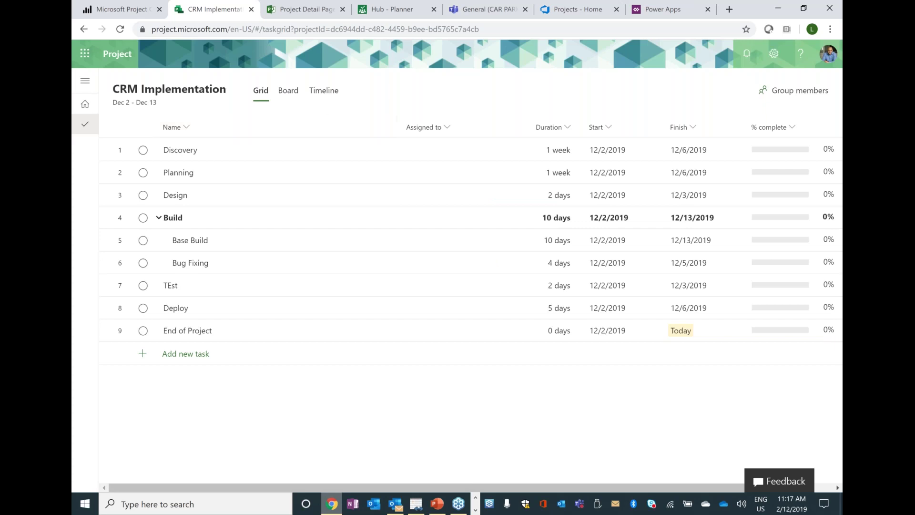
- In Timeline view, chain Discovery, Planning, Design and Build with finish-to-start links
left_click(323, 91)
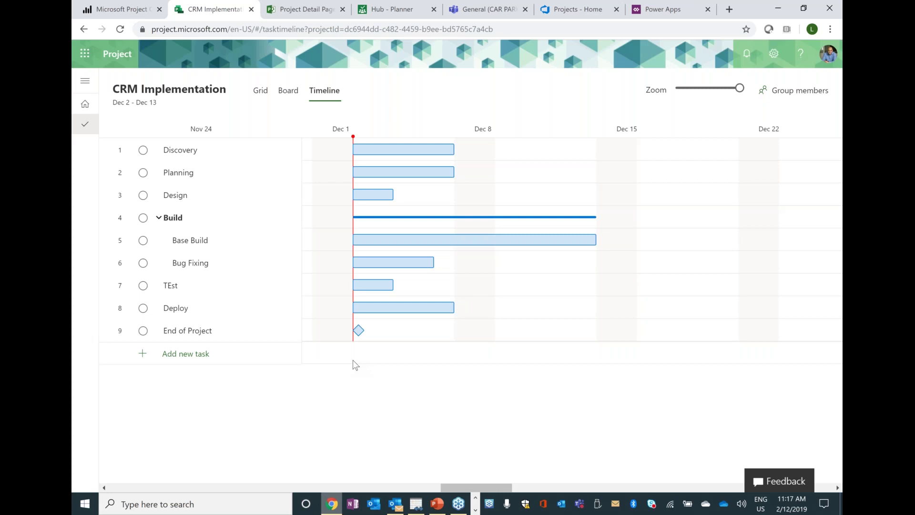
mouse_move(464, 154)
left_click_drag(464, 153, 345, 174)
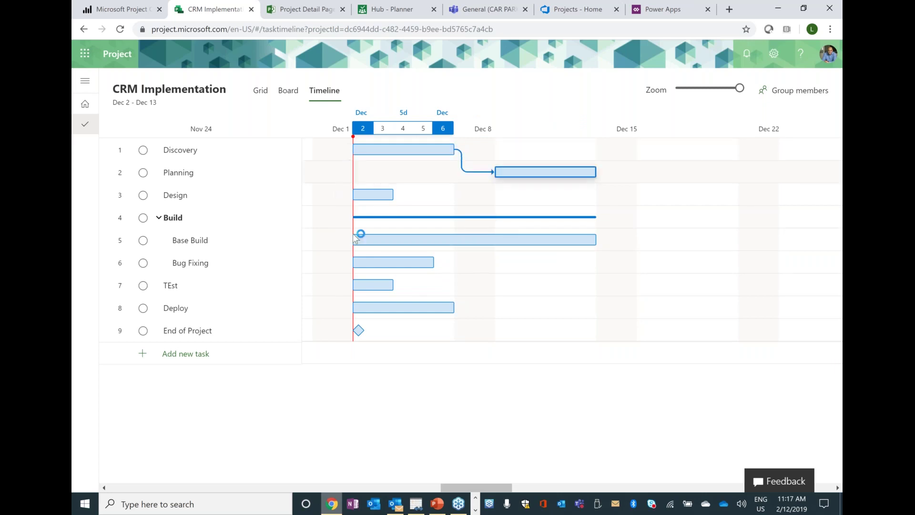
left_click_drag(603, 173, 376, 206)
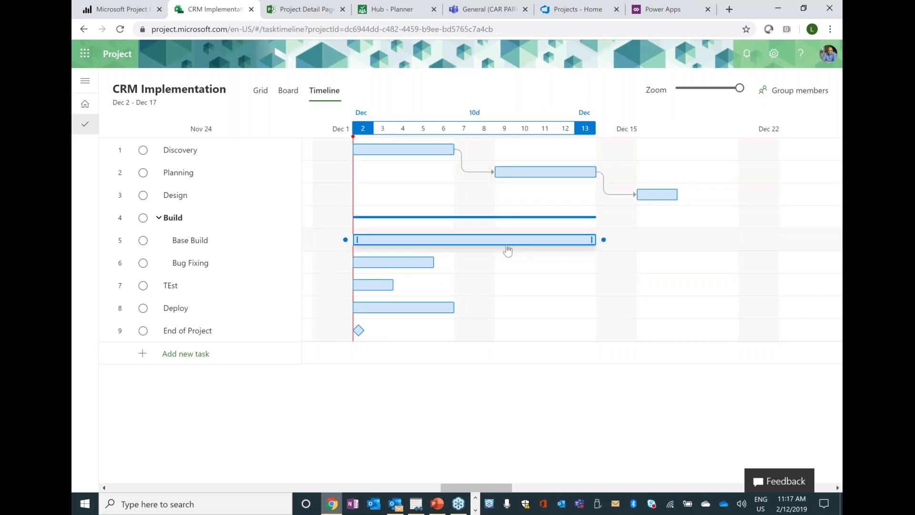
left_click_drag(471, 206, 345, 218)
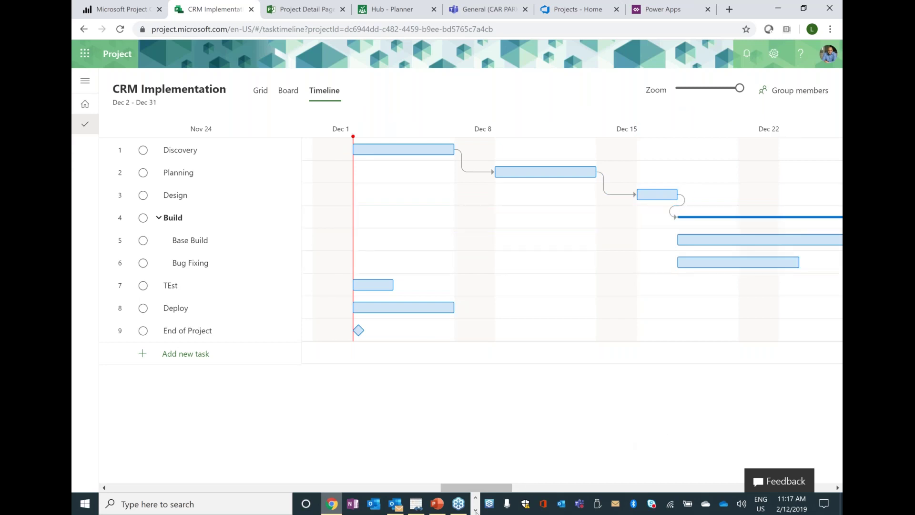
- Link Bug Fixing after Base Build and TEst after the Build summary
left_click(517, 487)
left_click(516, 487)
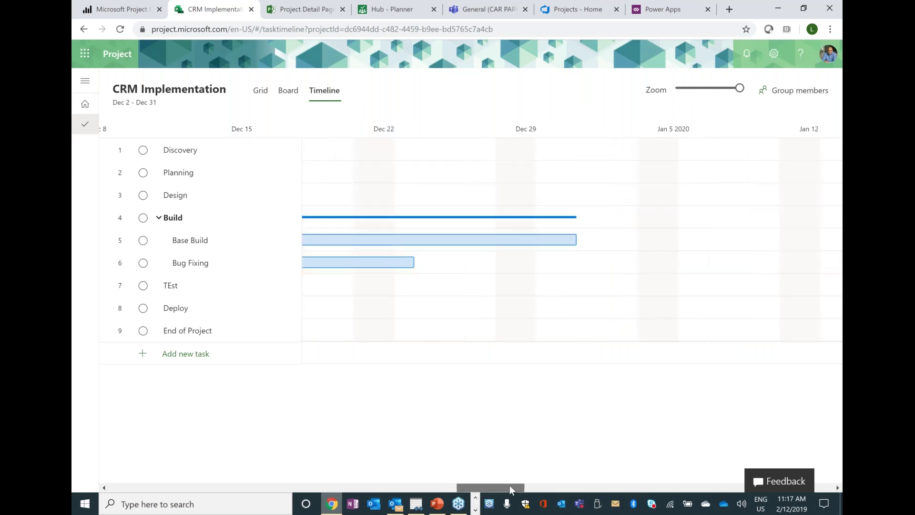
left_click(710, 89)
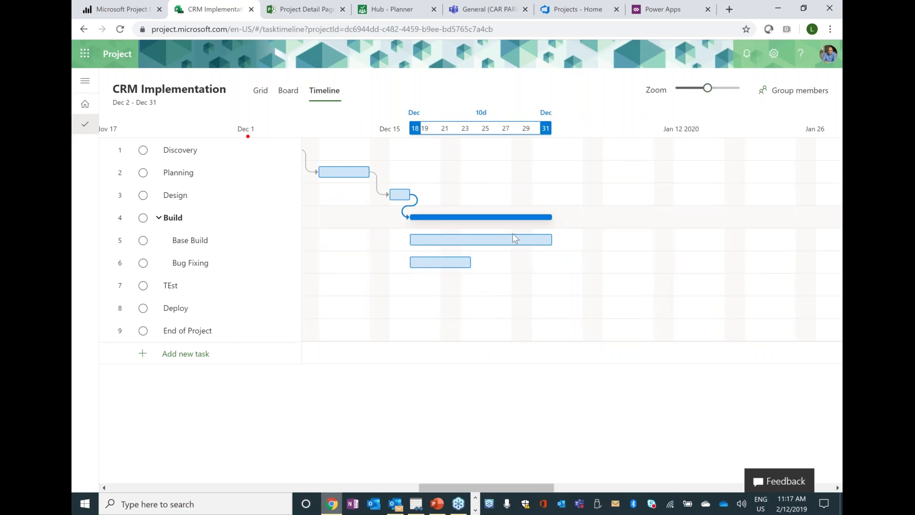
mouse_move(560, 241)
left_click_drag(560, 240, 405, 263)
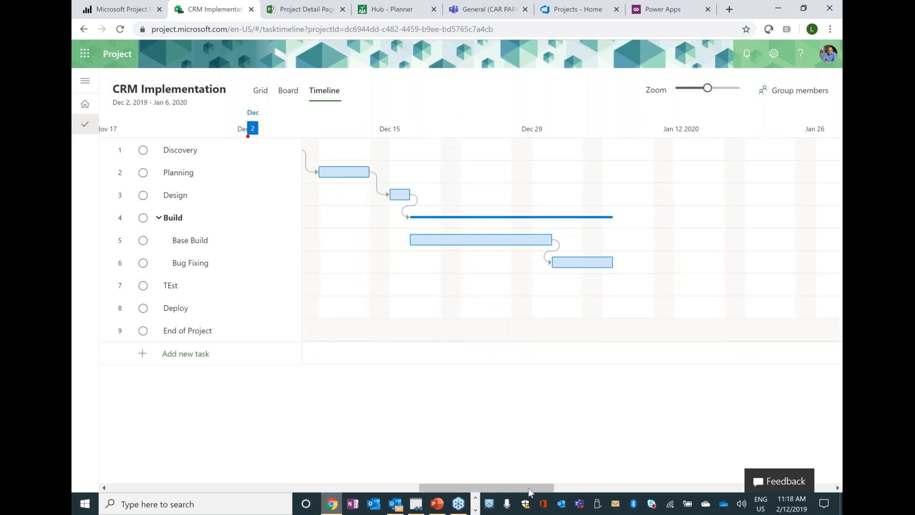
mouse_move(540, 488)
left_mouse_down()
mouse_move(494, 490)
mouse_move(532, 490)
left_mouse_up()
mouse_move(639, 220)
mouse_move(641, 218)
left_mouse_down()
mouse_move(358, 302)
mouse_move(224, 319)
mouse_move(231, 326)
mouse_move(315, 289)
left_mouse_up()
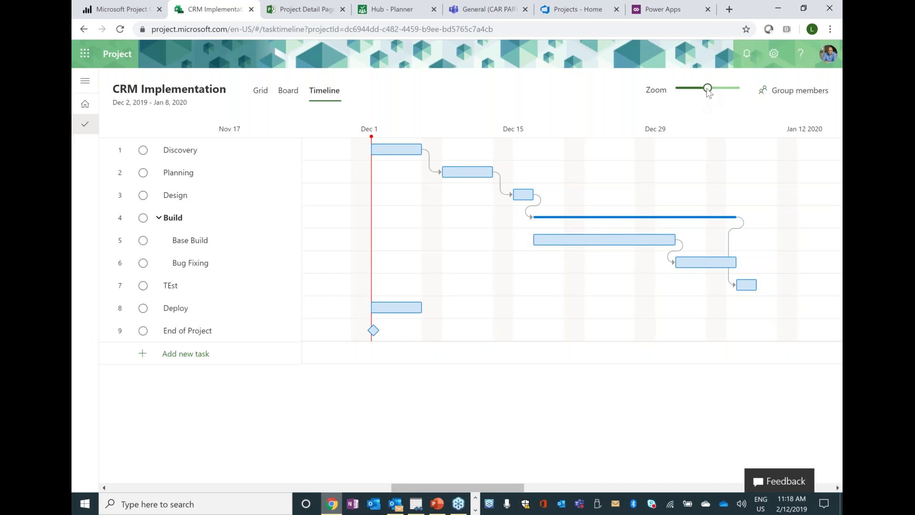
- Link TEst to Deploy and Deploy to End of Project so the plan ends Jan 17, 2020
left_click_drag(708, 89, 675, 92)
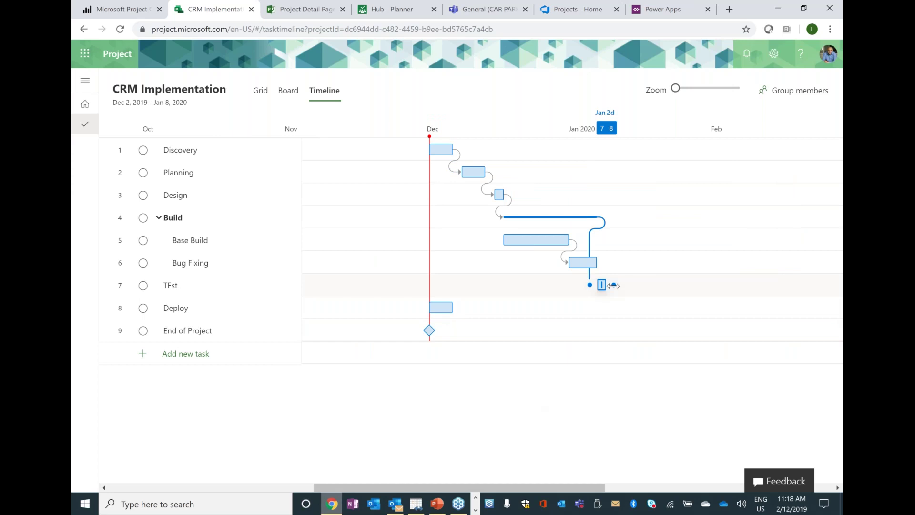
left_click_drag(614, 285, 422, 308)
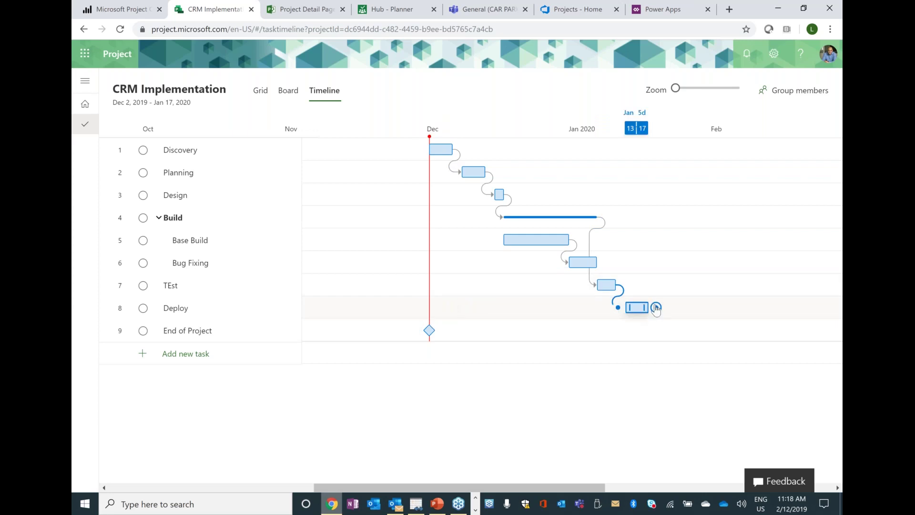
left_click_drag(657, 307, 420, 342)
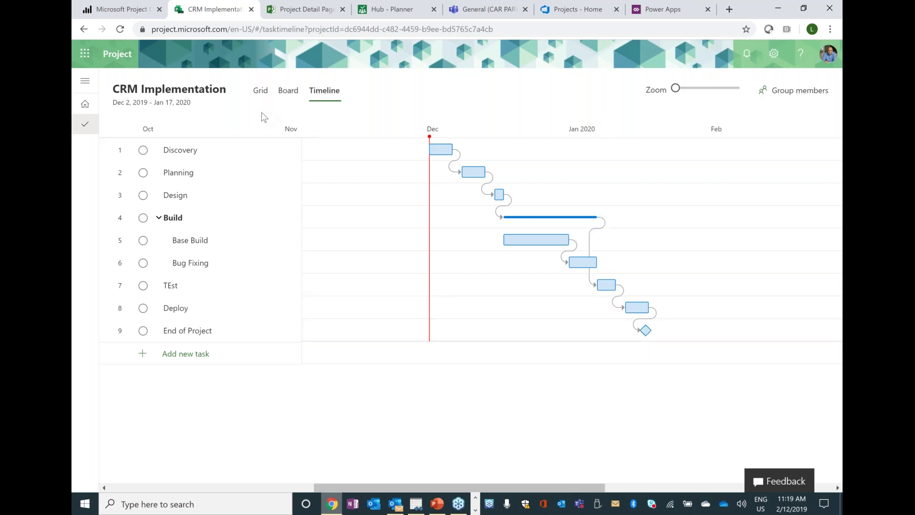
- Show the Grid view, with linked dates through End of Project on 1/17/2020
left_click(260, 93)
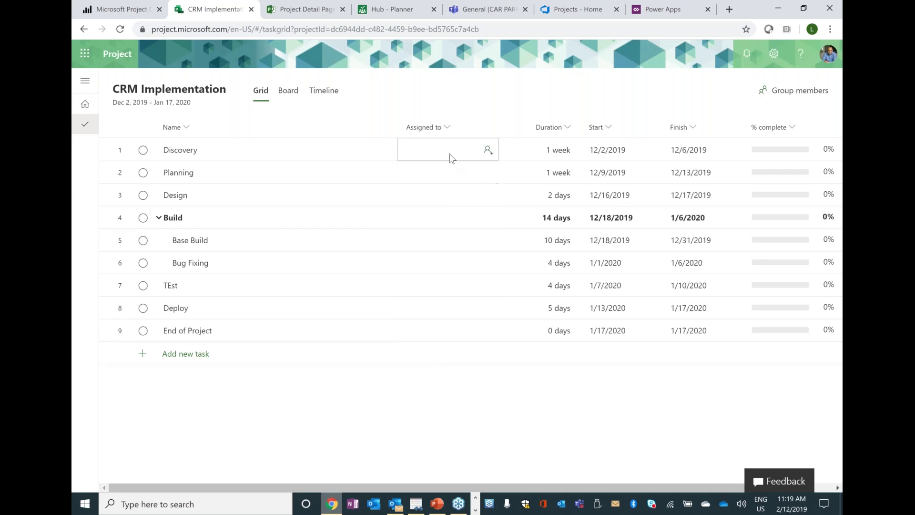
left_click(792, 94)
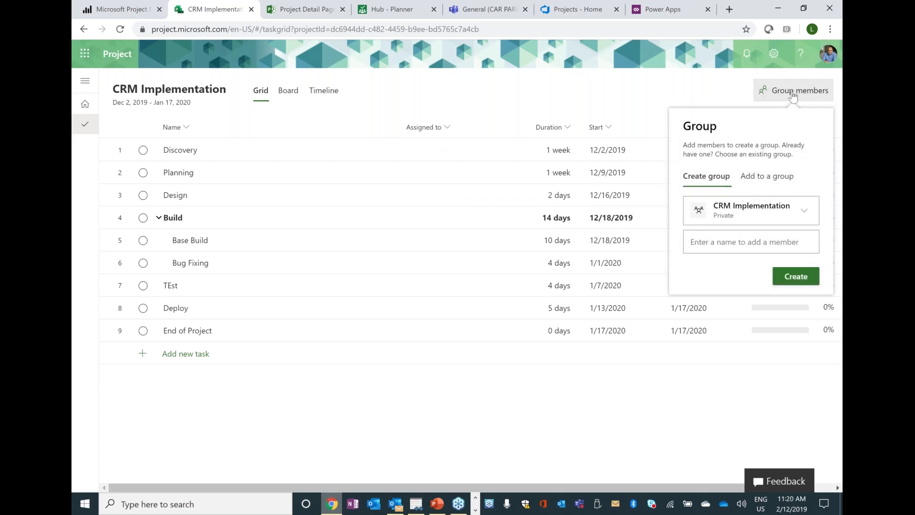
left_click(781, 180)
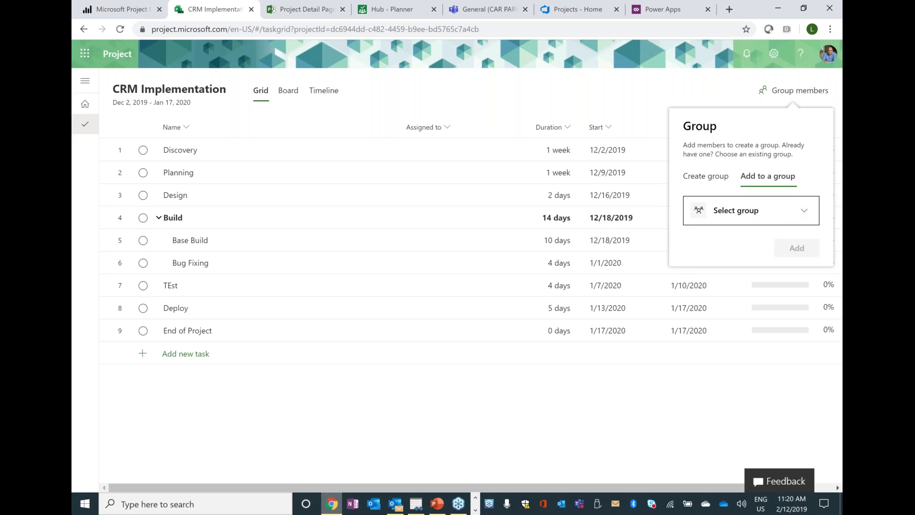
left_click(789, 210)
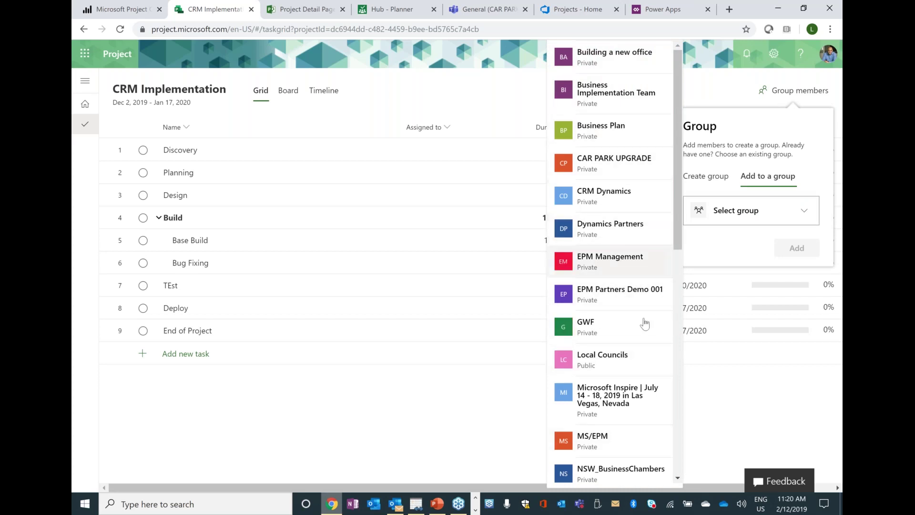
left_click(811, 127)
left_click(716, 177)
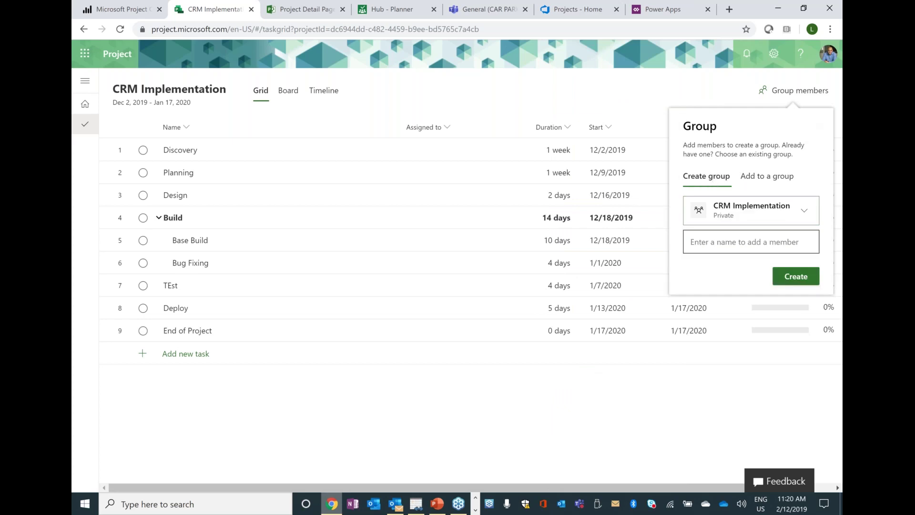
left_click(687, 94)
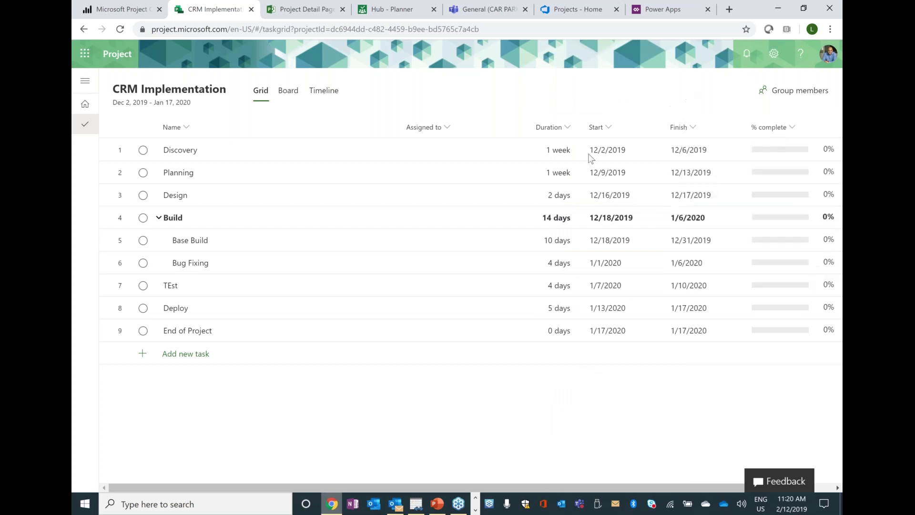
- Search for a team member and assign them to Discovery, creating a private CRM Implementation group
left_click(438, 152)
type("Peter")
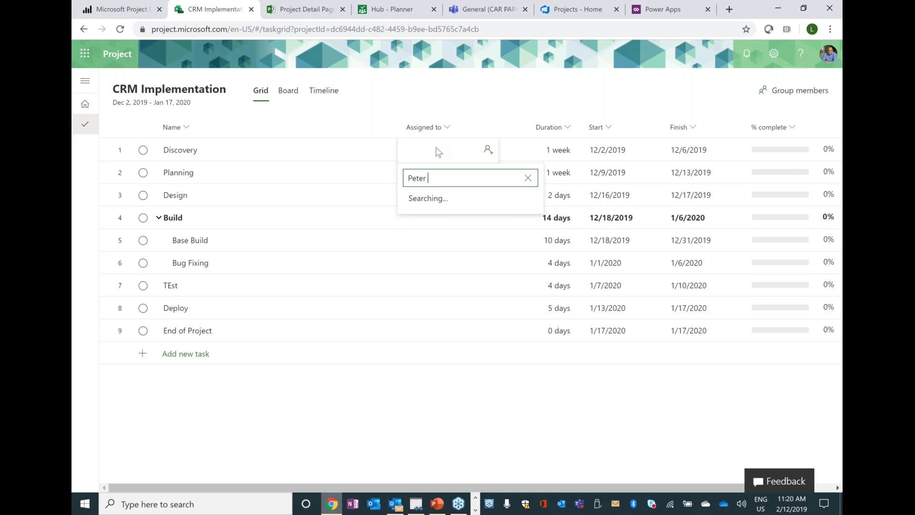
type(" w")
key("BackSpace")
key("BackSpace")
key("BackSpace")
key("BackSpace")
key("BackSpace")
key("BackSpace")
key("BackSpace")
type("her")
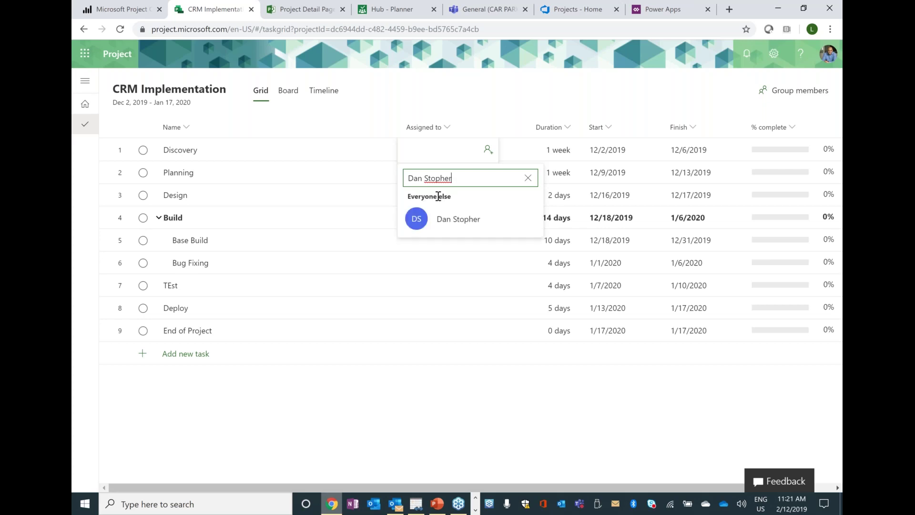
left_click(453, 230)
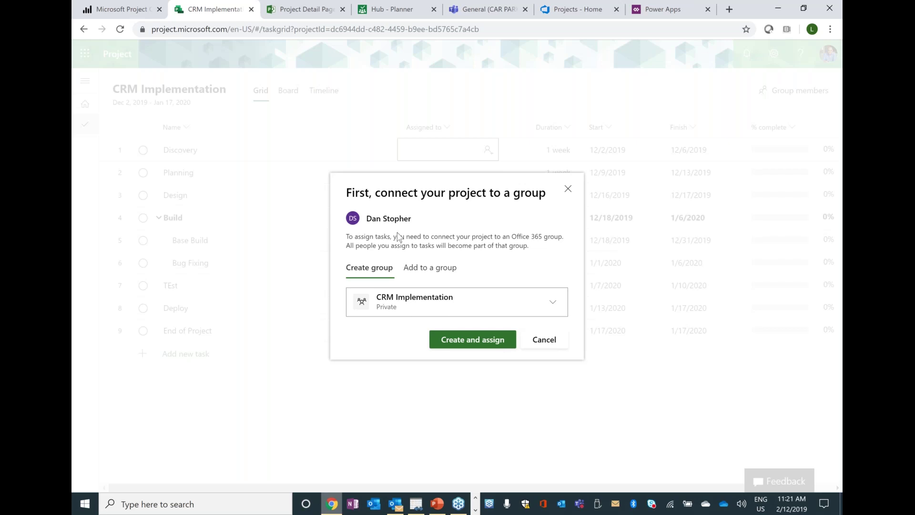
left_click(492, 350)
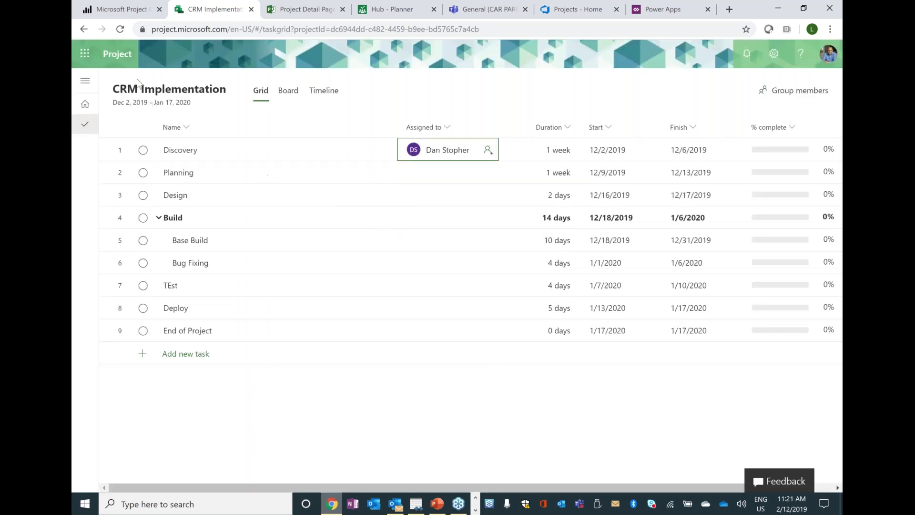
- Add a searched team member to the project and assign two existing resources to Planning
left_click(437, 174)
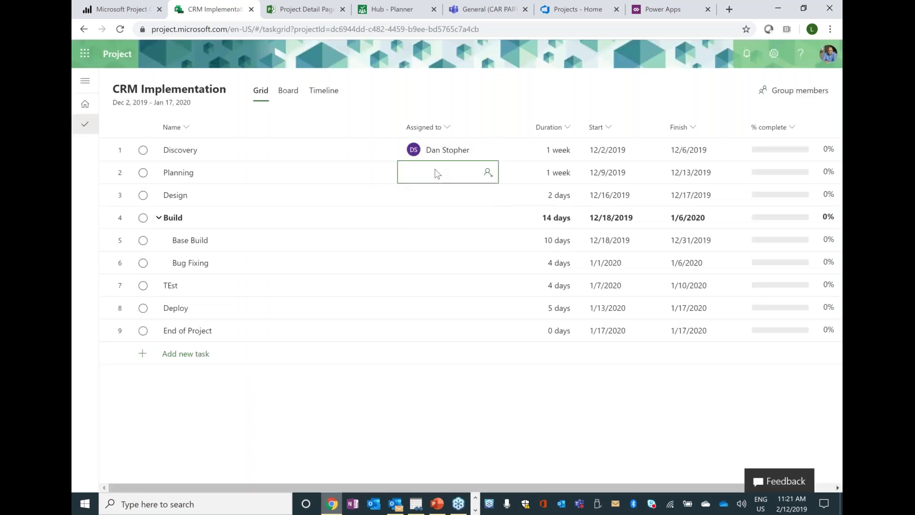
left_click(435, 168)
type("Peter")
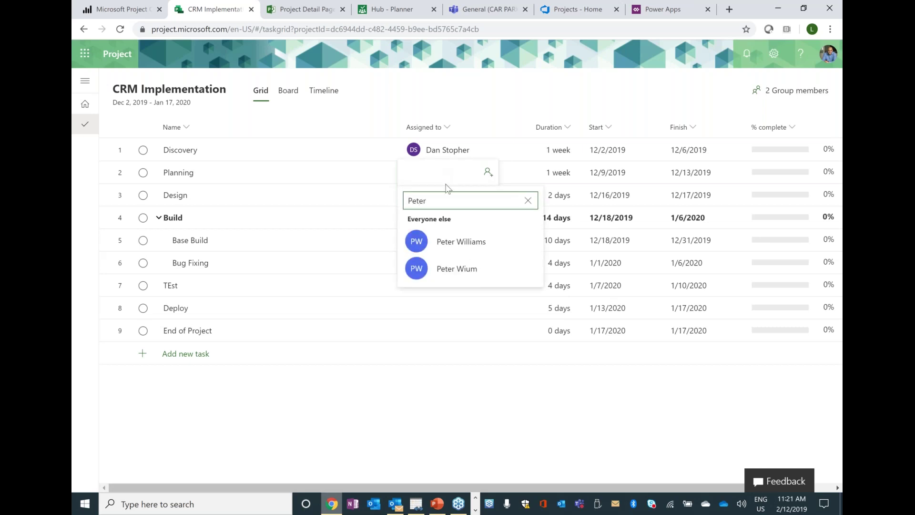
left_click(461, 242)
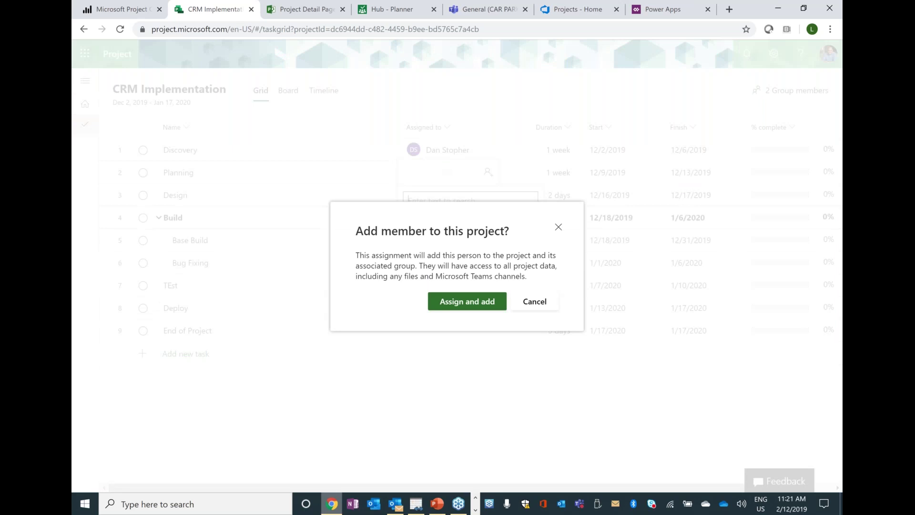
left_click(461, 305)
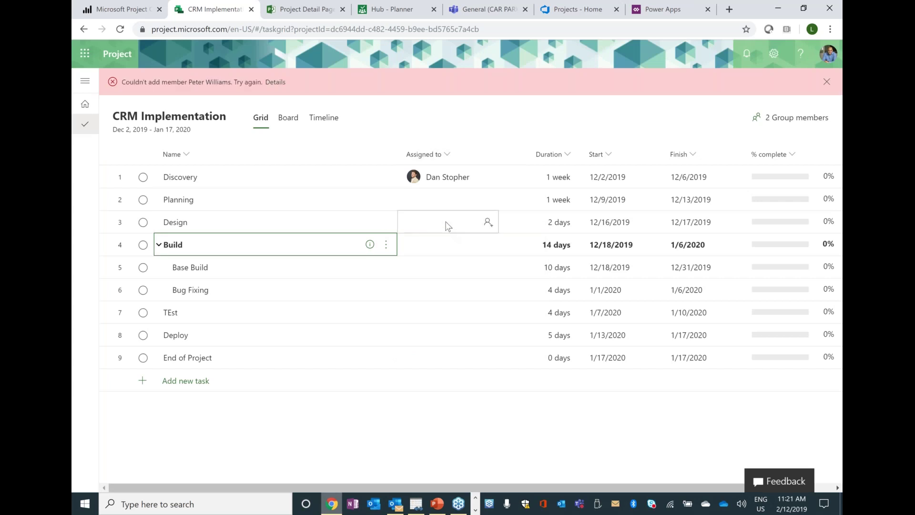
left_click(474, 204)
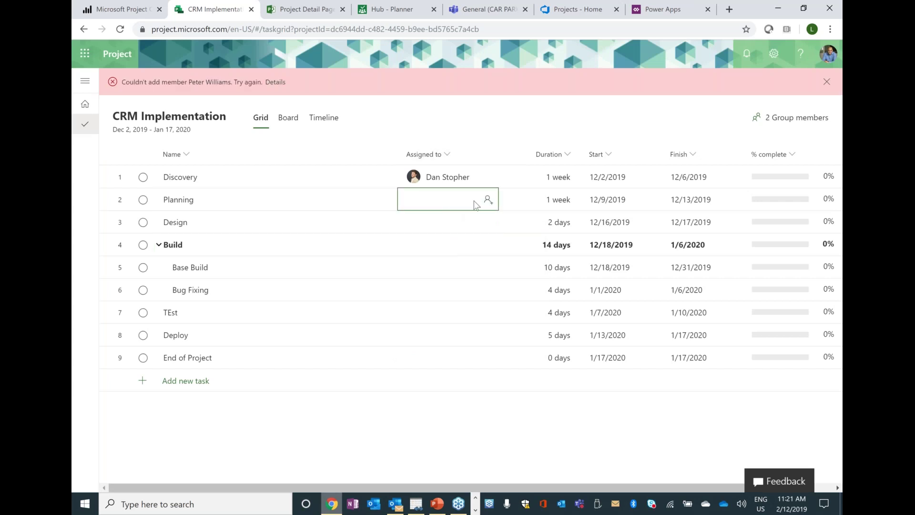
left_click(474, 204)
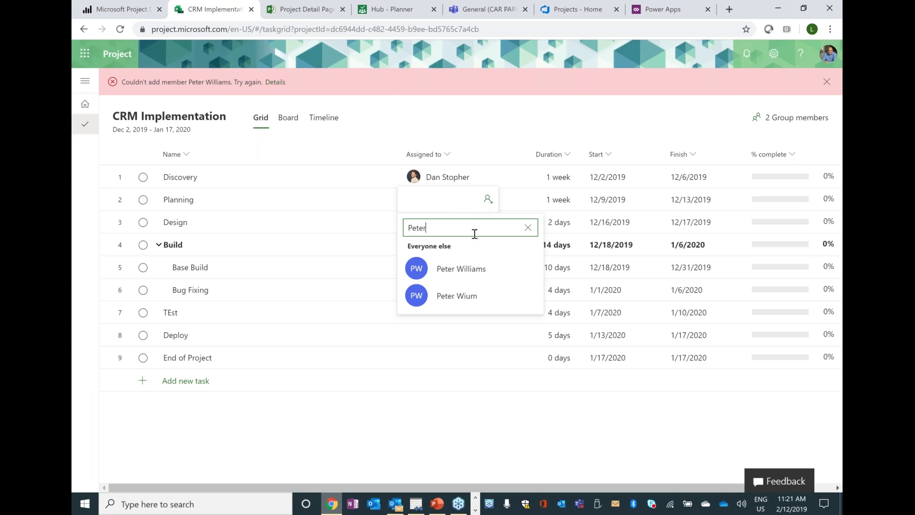
left_click(468, 266)
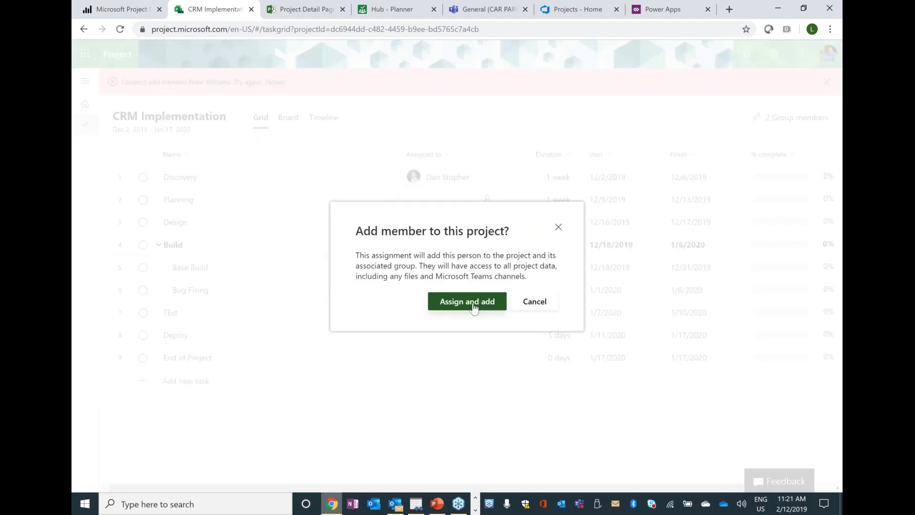
left_click(467, 302)
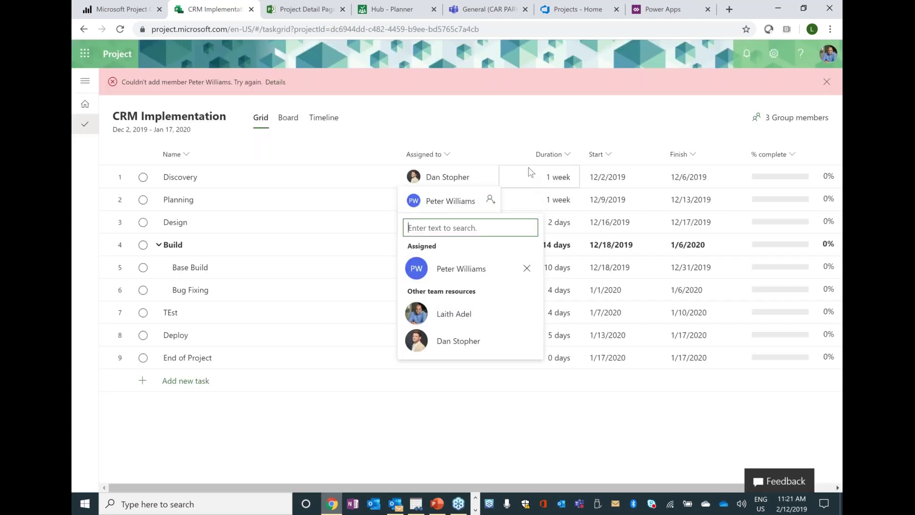
left_click(457, 298)
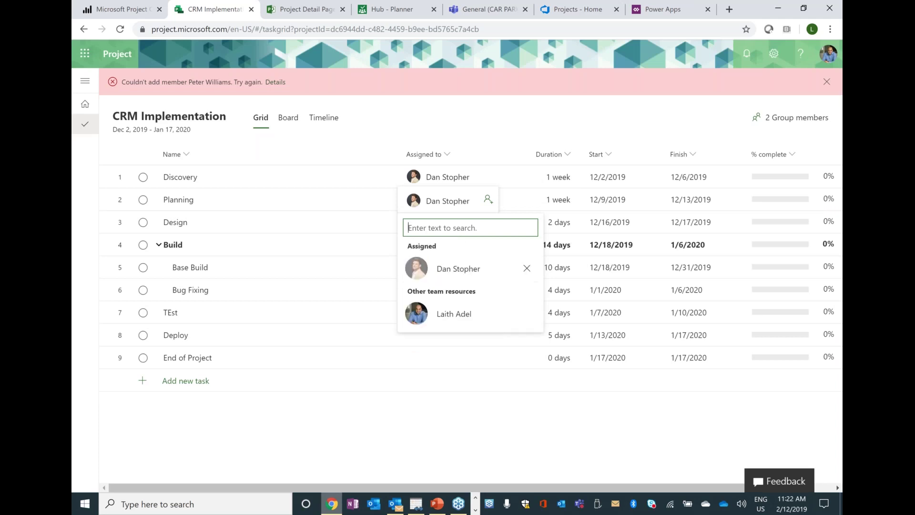
left_click(457, 313)
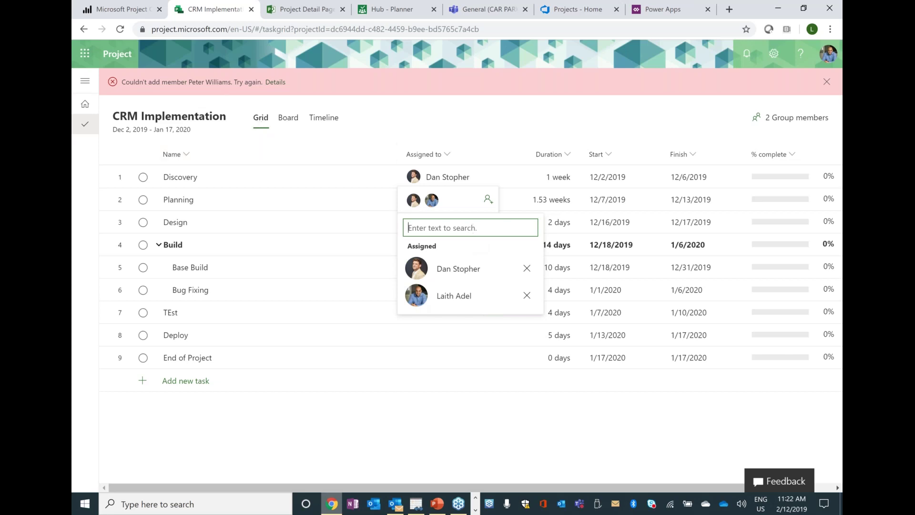
- Add a third team member to Planning from search results and bring up Design's details
type("Stu")
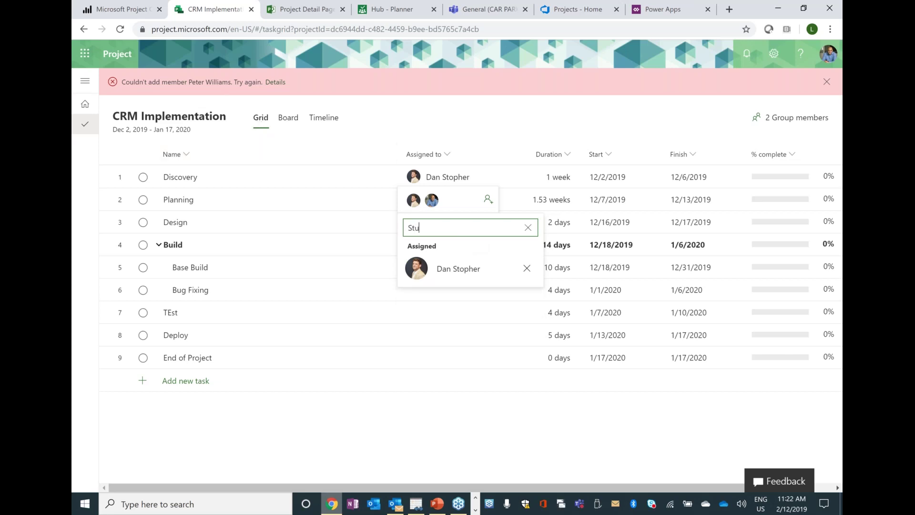
type("art")
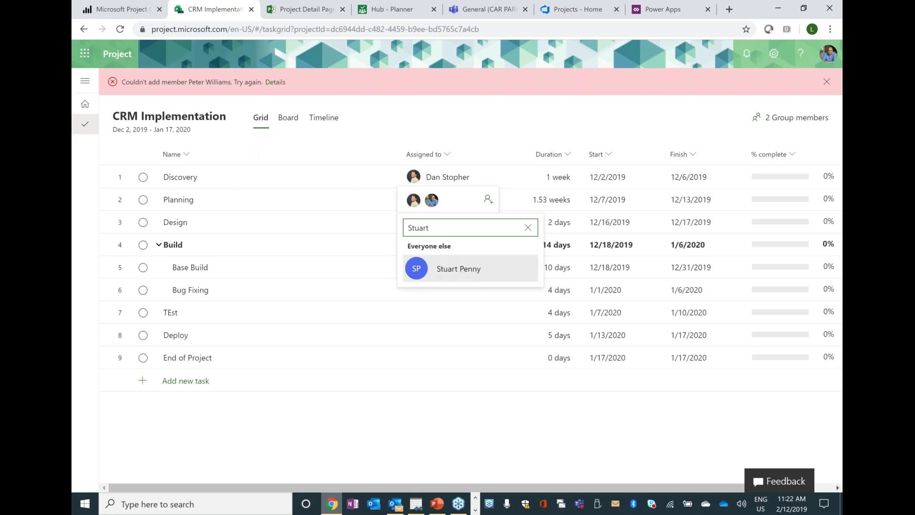
left_click(459, 269)
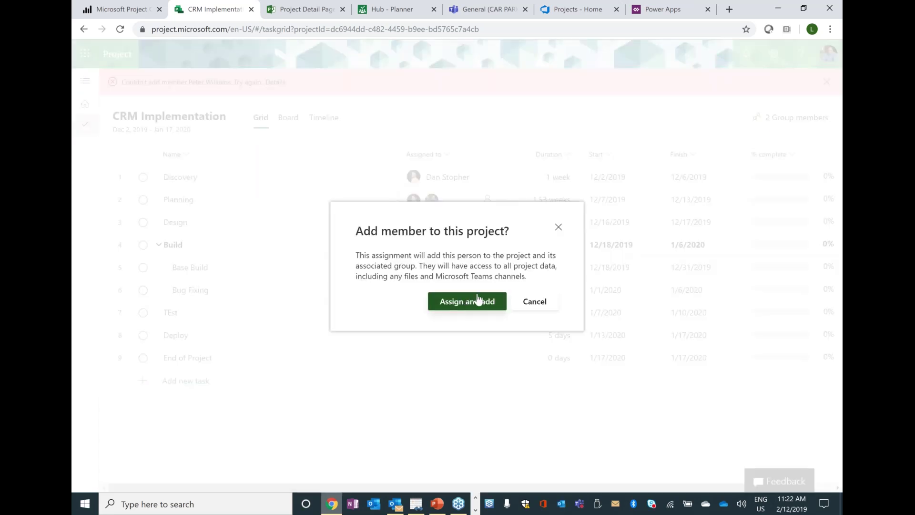
left_click(479, 300)
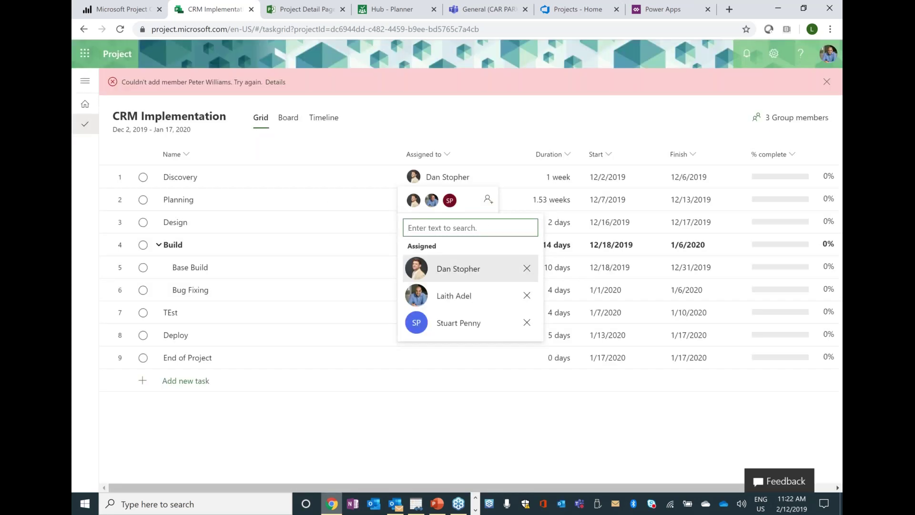
left_click(367, 227)
left_click(369, 222)
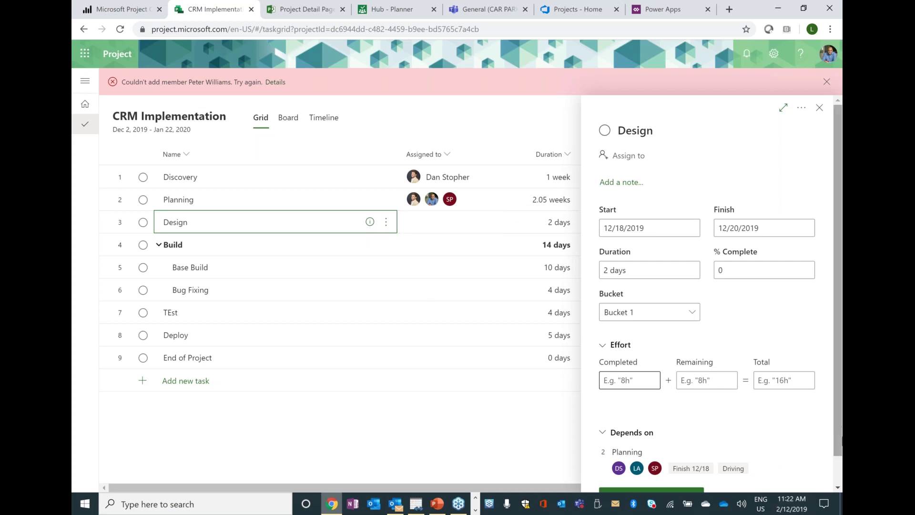
- Set Design's remaining effort to 80 hours in its task details
scroll(842, 448, "down", 1)
left_click(634, 404)
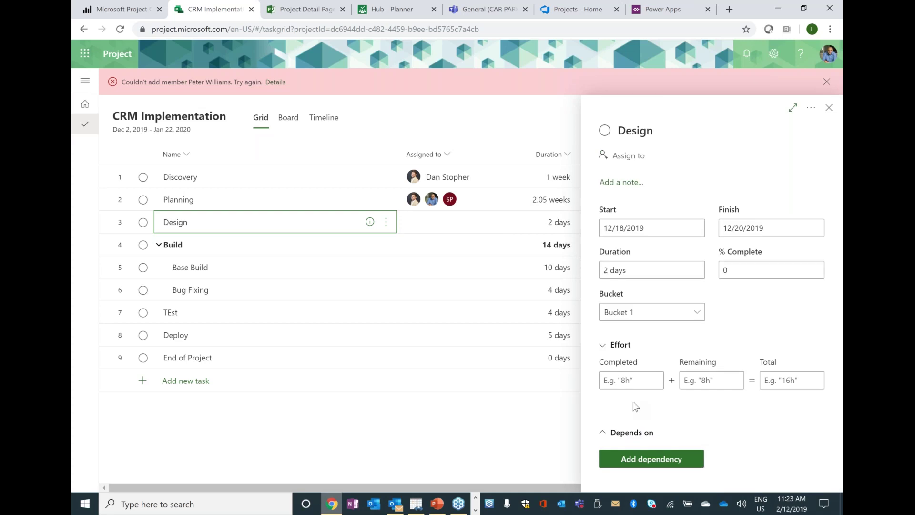
left_click(625, 437)
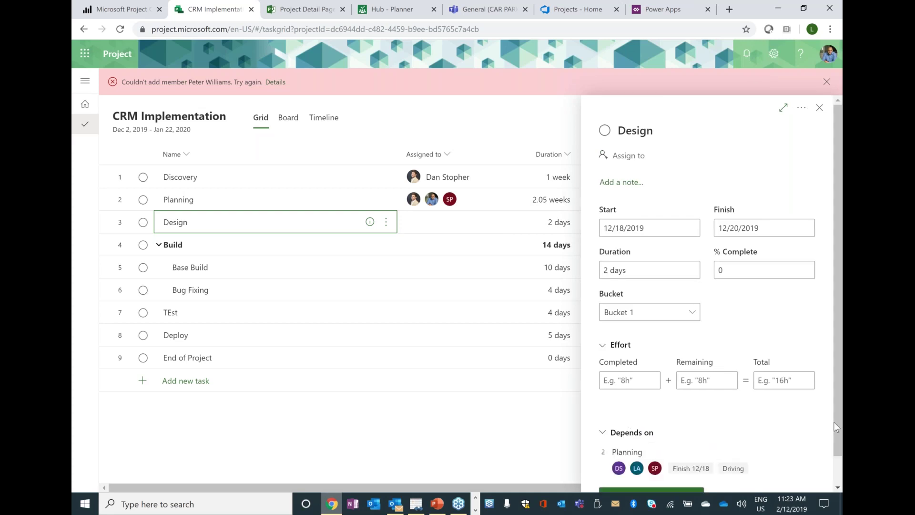
scroll(841, 423, "down", 2)
left_click(632, 357)
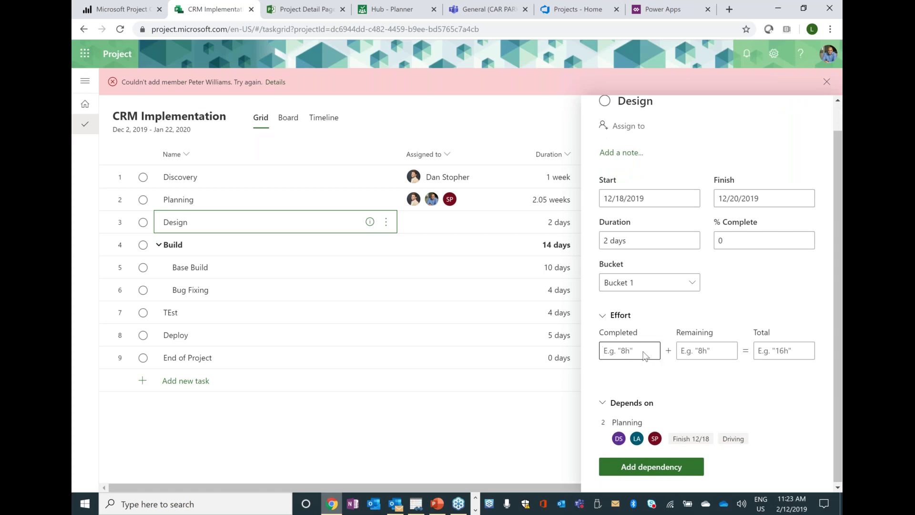
left_click(701, 353)
left_click(758, 351)
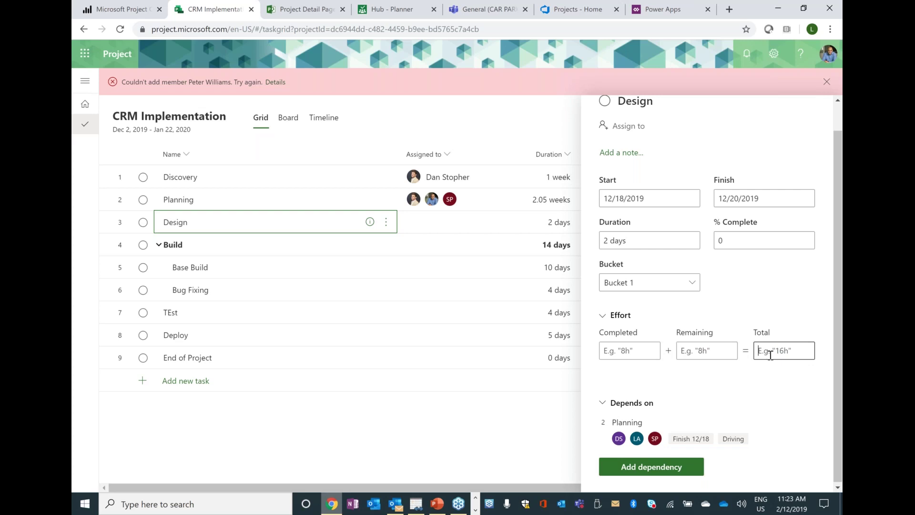
left_click(624, 352)
left_click(701, 353)
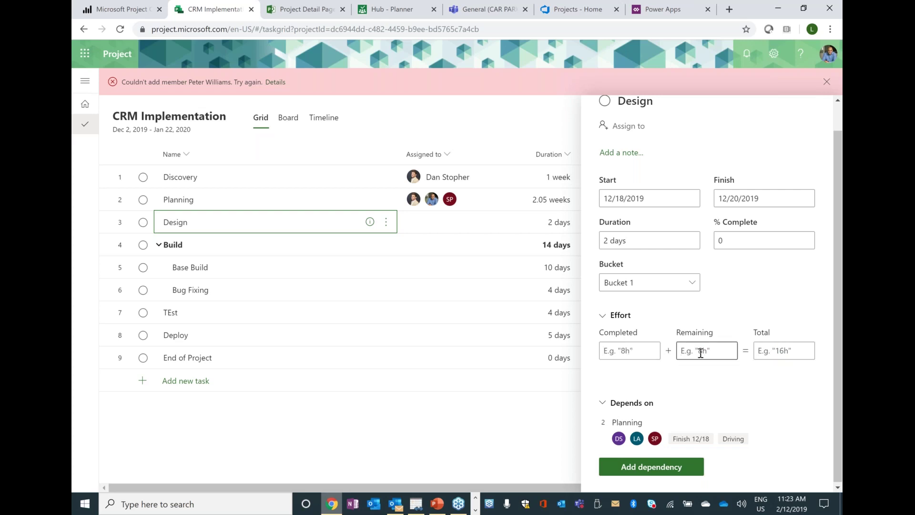
type("80")
left_click(782, 351)
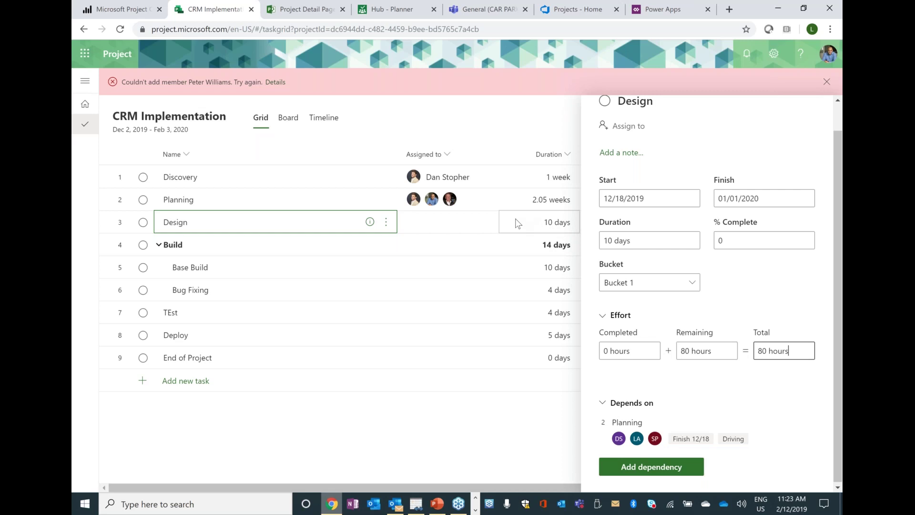
- Set Planning's remaining effort to 340 hours, stretching it to 4.75 weeks
left_click(316, 196)
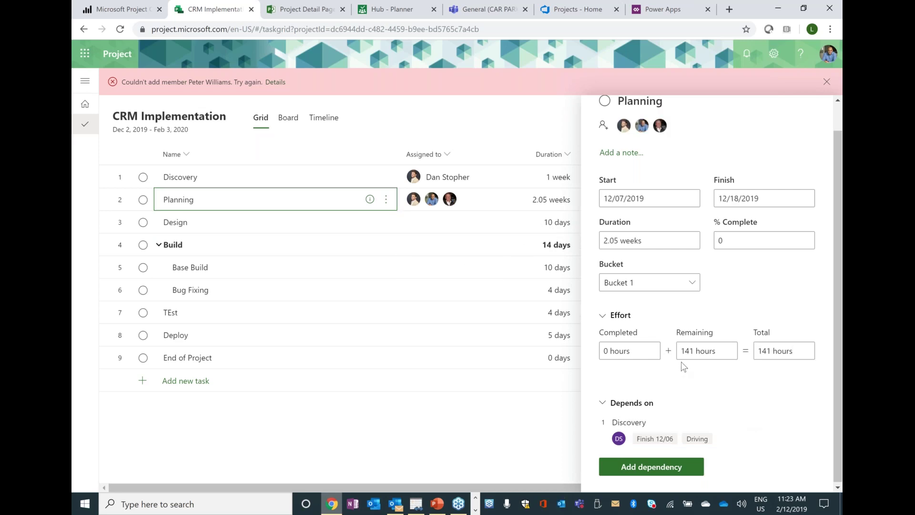
left_click(695, 352)
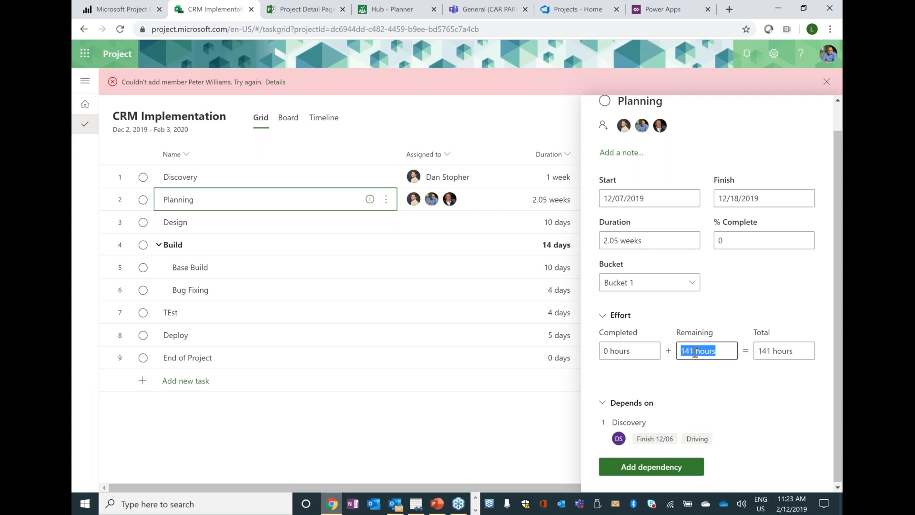
type("80")
key("Return")
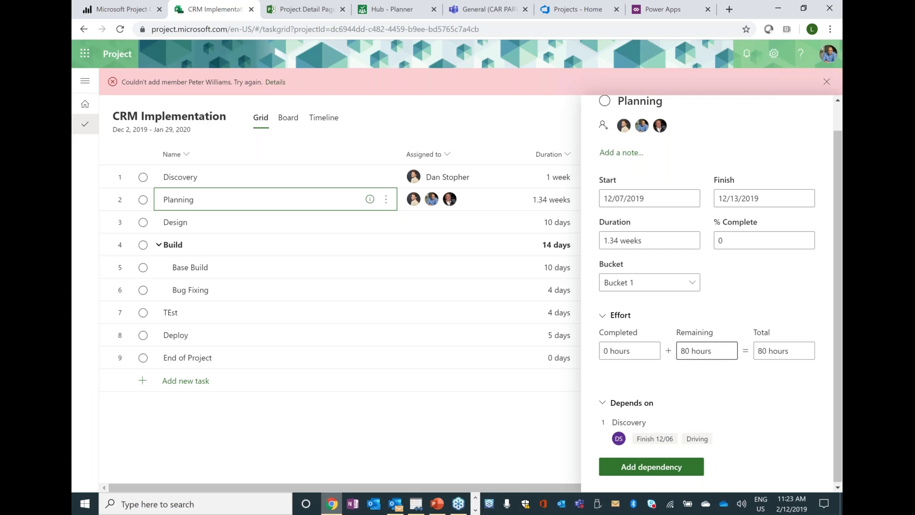
triple_click(695, 353)
type("340")
key("Return")
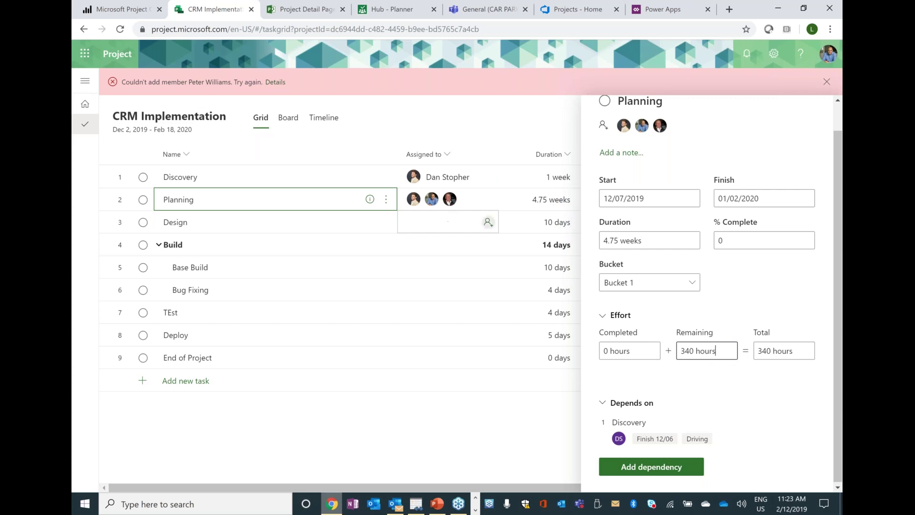
- Dismiss the group member and owner error banners and view Discovery's task details
left_click(387, 201)
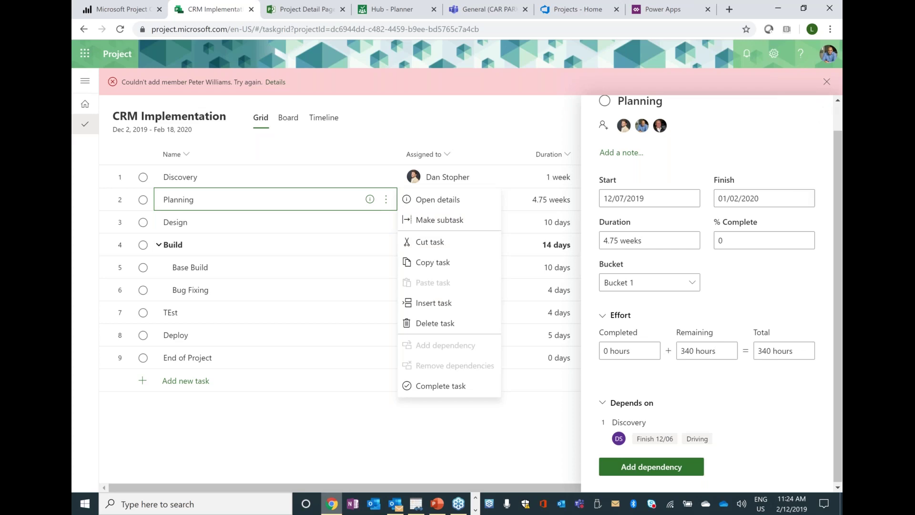
left_click(370, 335)
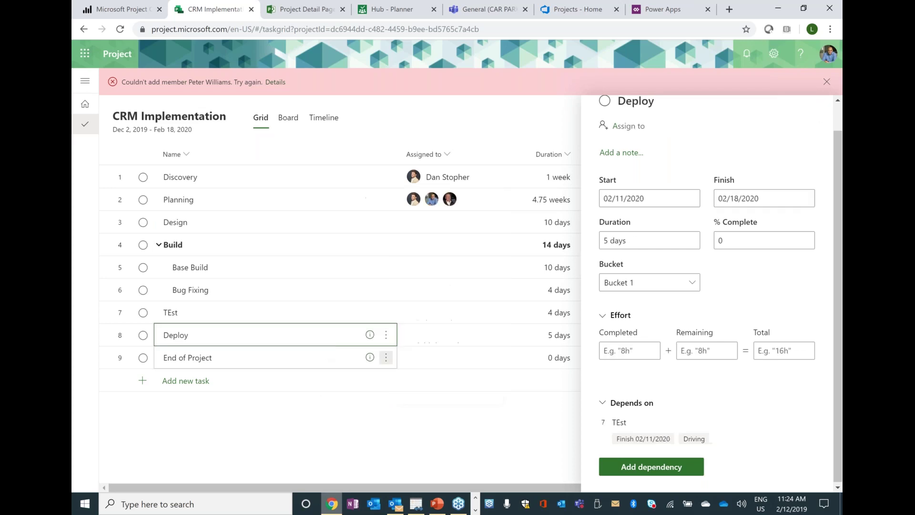
left_click(828, 79)
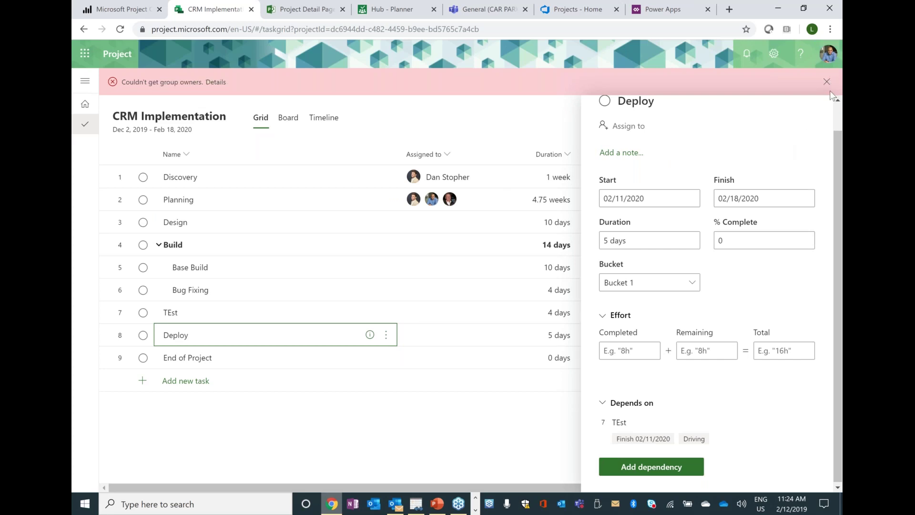
left_click(828, 82)
left_click(327, 151)
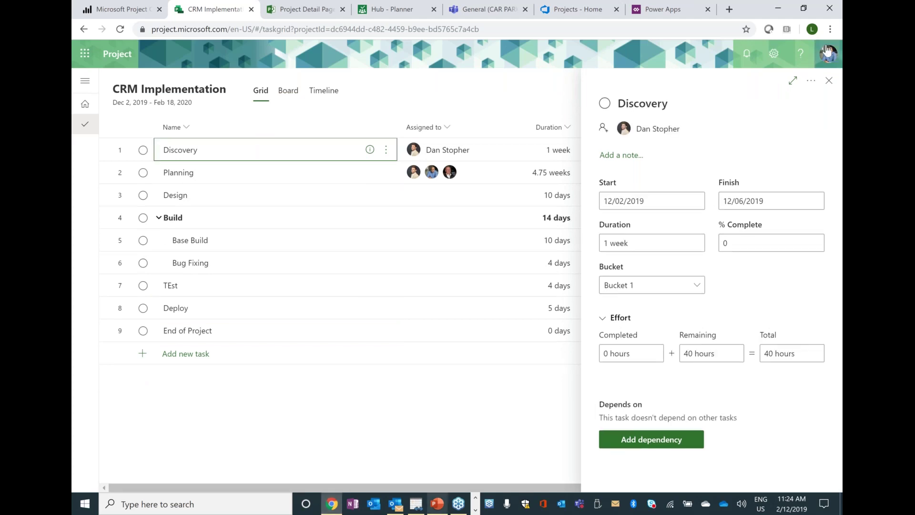
- Enter 40% complete for Discovery and 100% complete for Planning in the grid
left_click(829, 81)
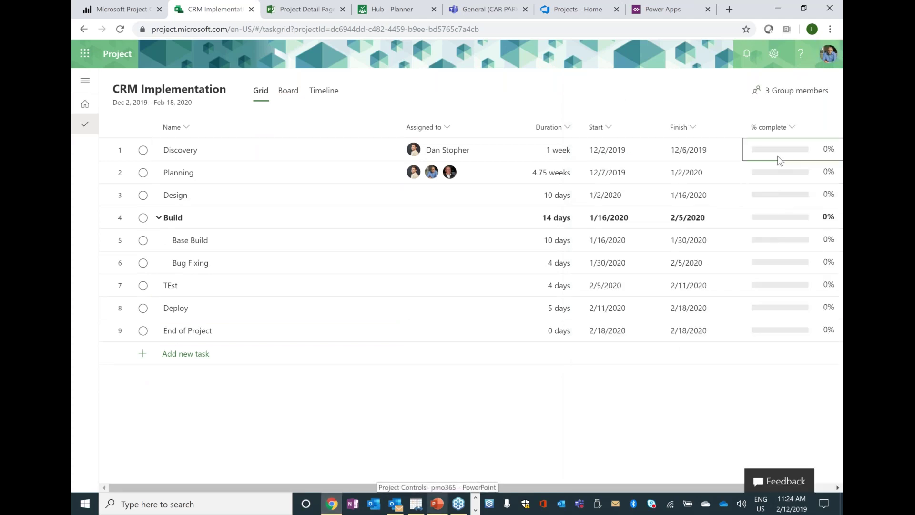
type("40")
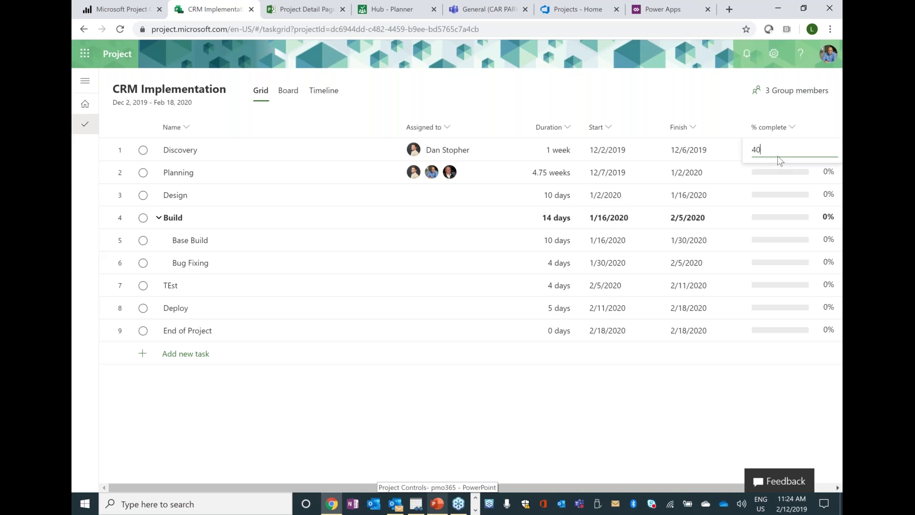
key("Return")
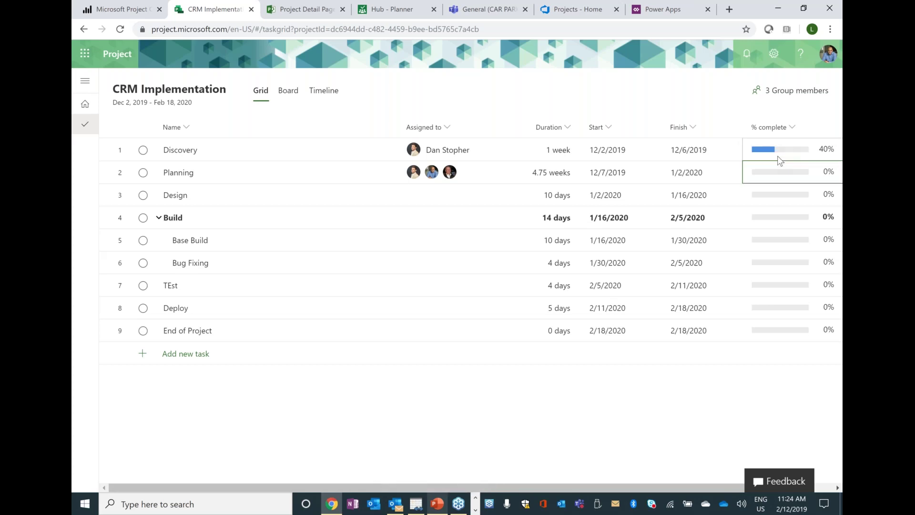
type("100")
key("Return")
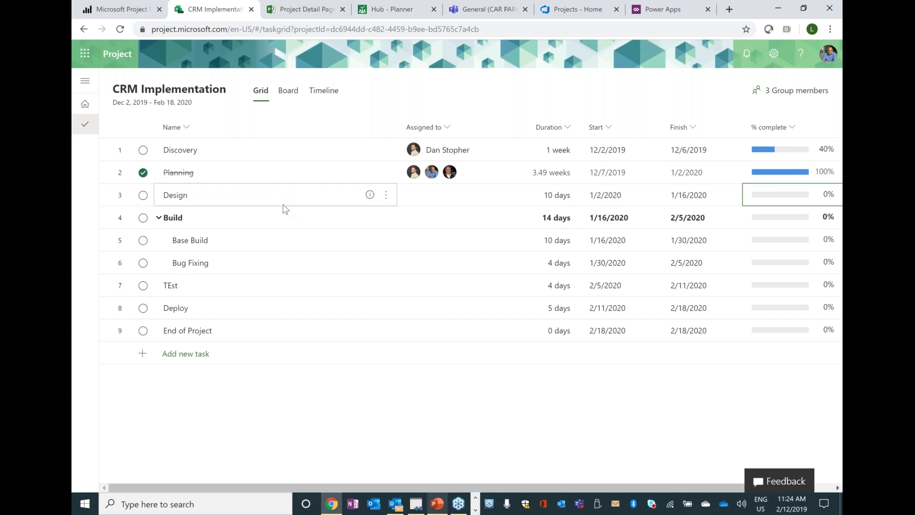
- Set Design's % Complete to 25 in its task details
left_click(370, 195)
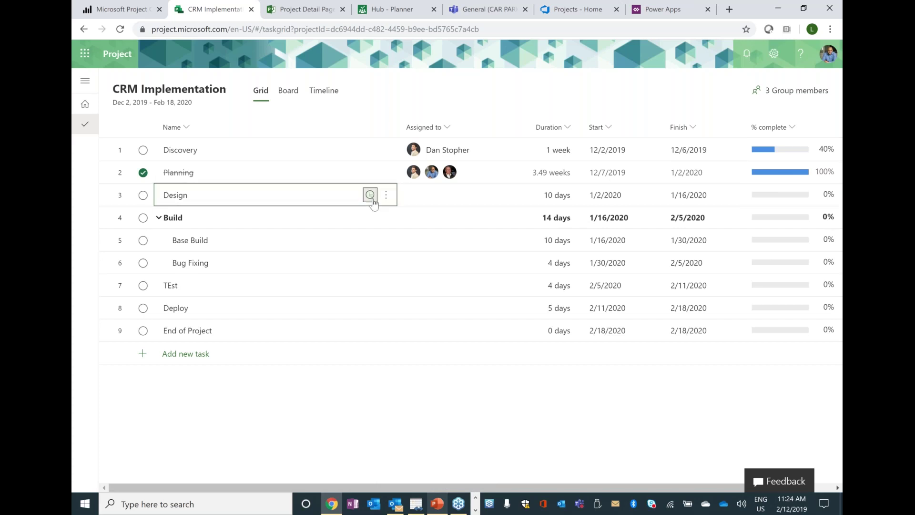
left_click(715, 244)
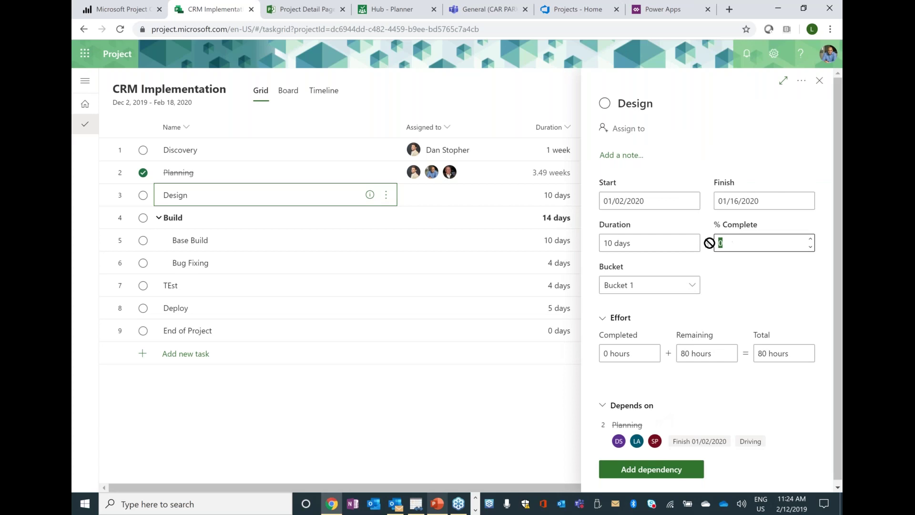
type("25")
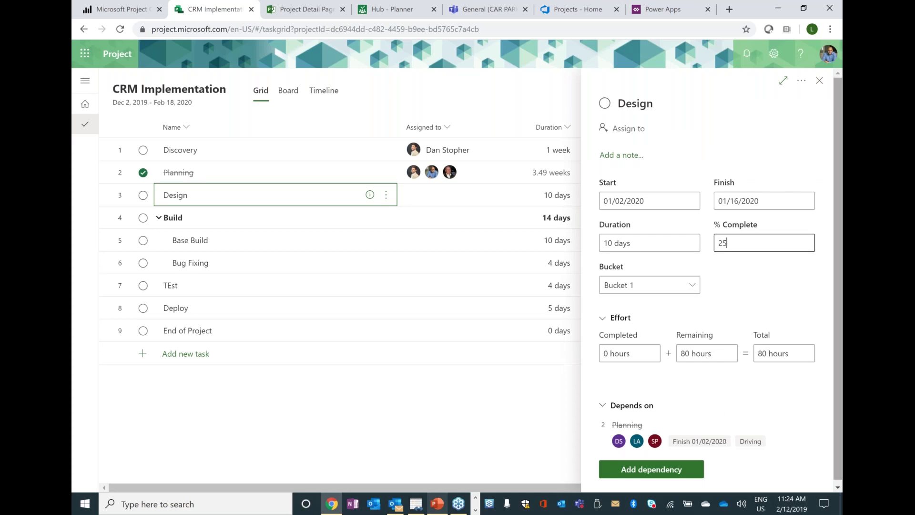
left_click(819, 81)
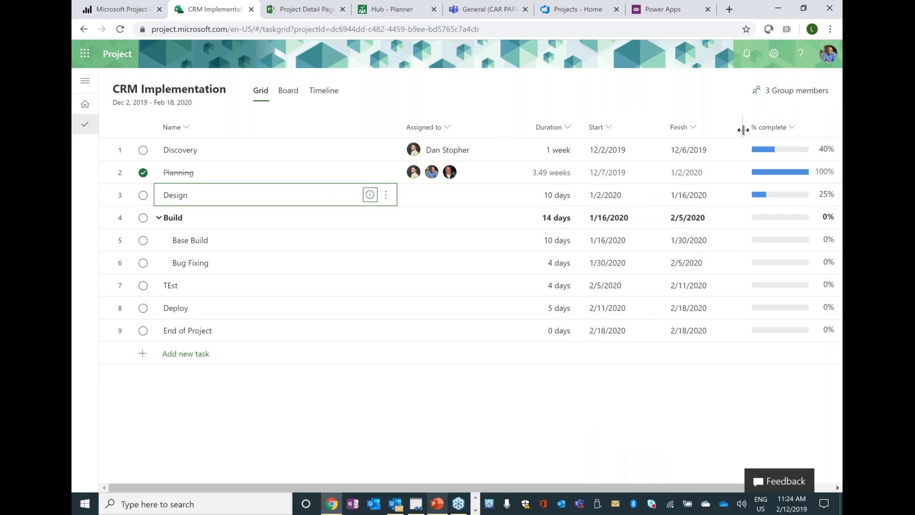
mouse_move(796, 147)
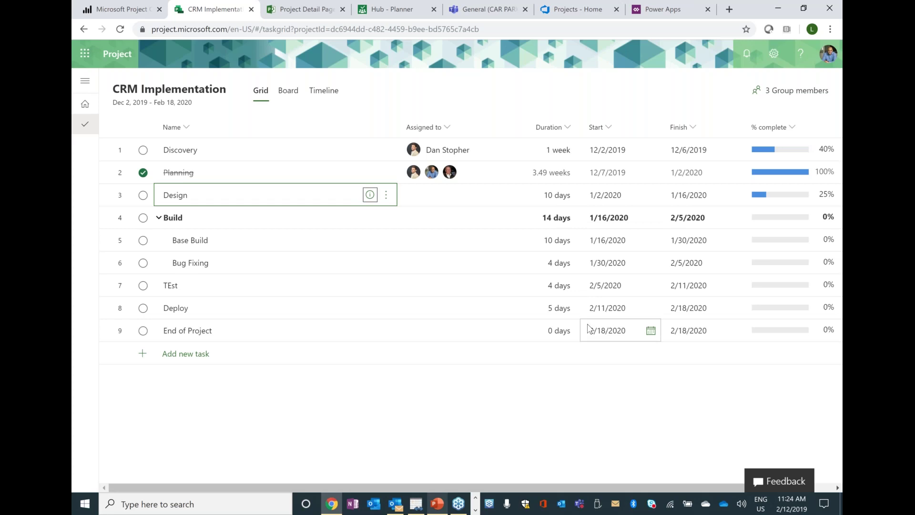
- Show the tasks on the Board, grouped by Progress
left_click(295, 94)
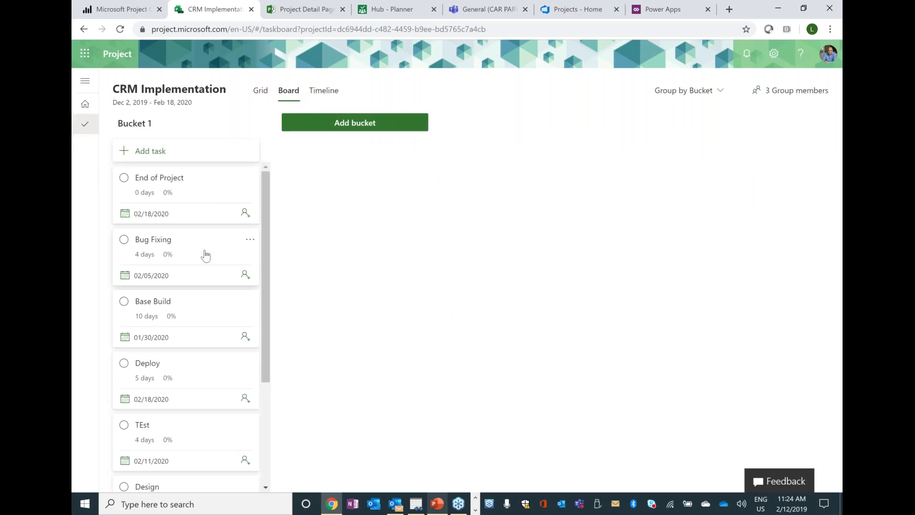
scroll(205, 256, "down", 3)
scroll(205, 256, "up", 3)
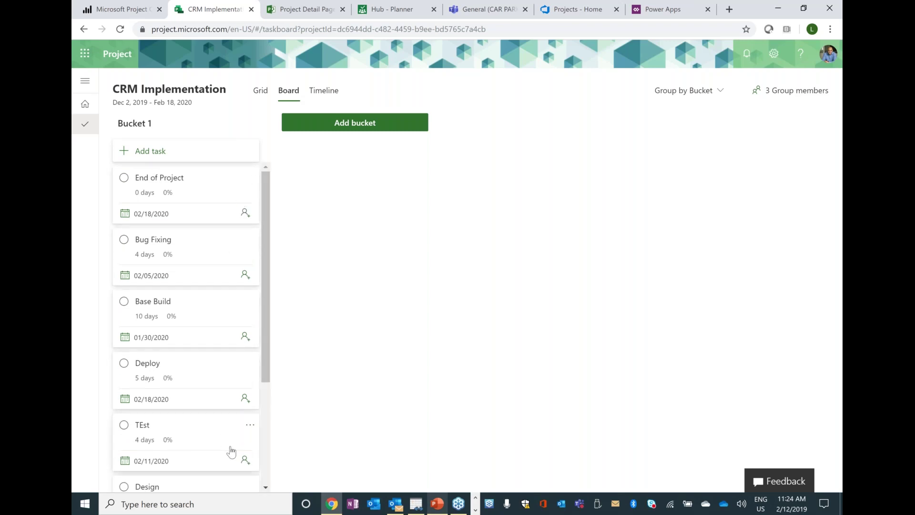
scroll(267, 327, "down", 3)
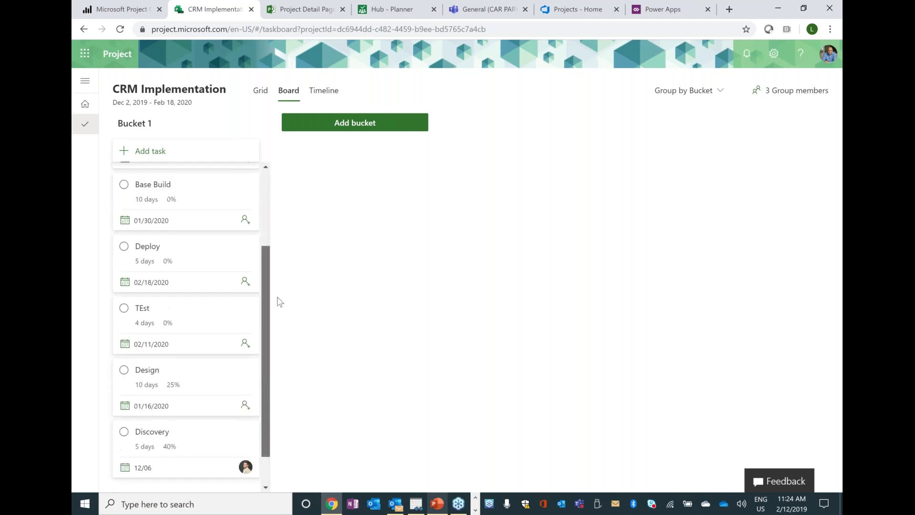
scroll(278, 303, "up", 3)
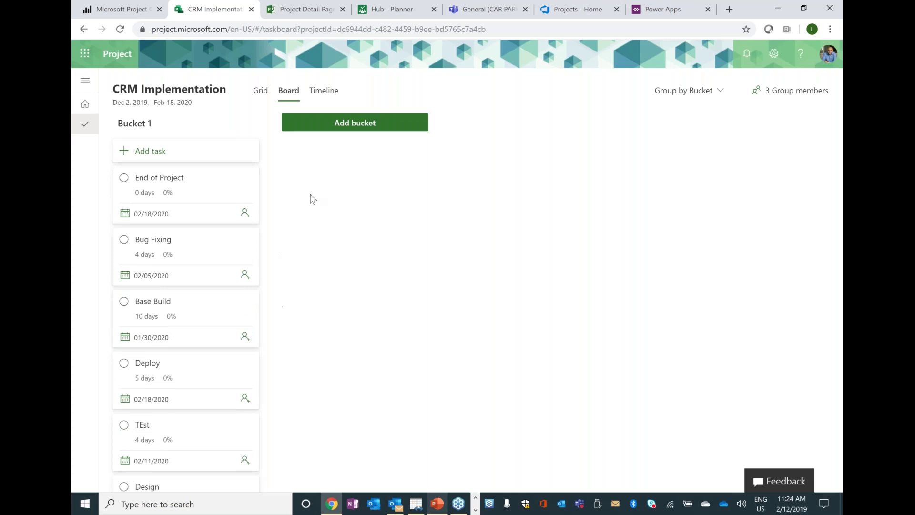
left_click(715, 90)
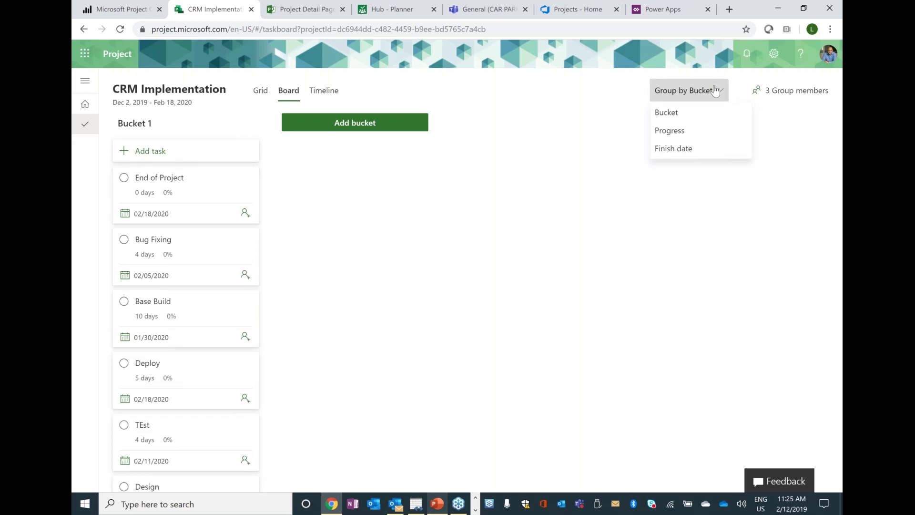
left_click(701, 130)
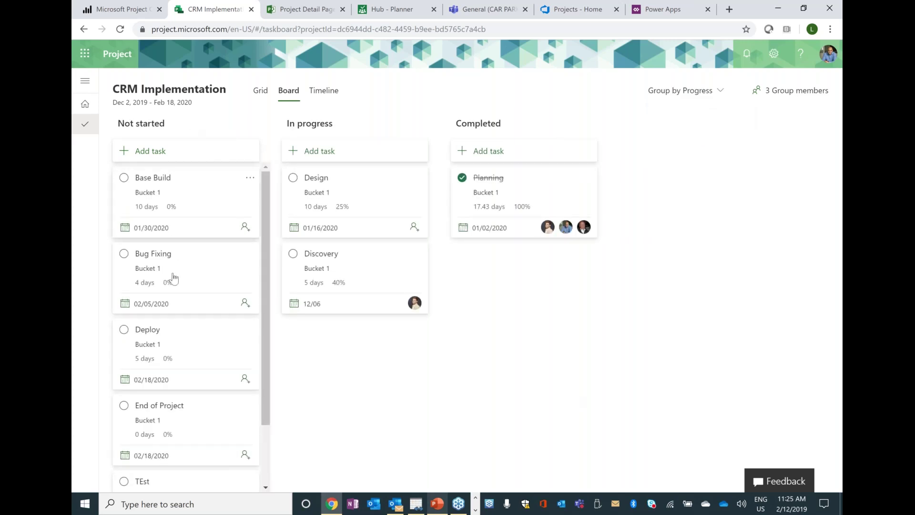
- Move Deploy to In progress and back to Not started, then group by Bucket again
mouse_move(265, 363)
left_mouse_down()
mouse_move(263, 390)
mouse_move(273, 353)
left_mouse_up()
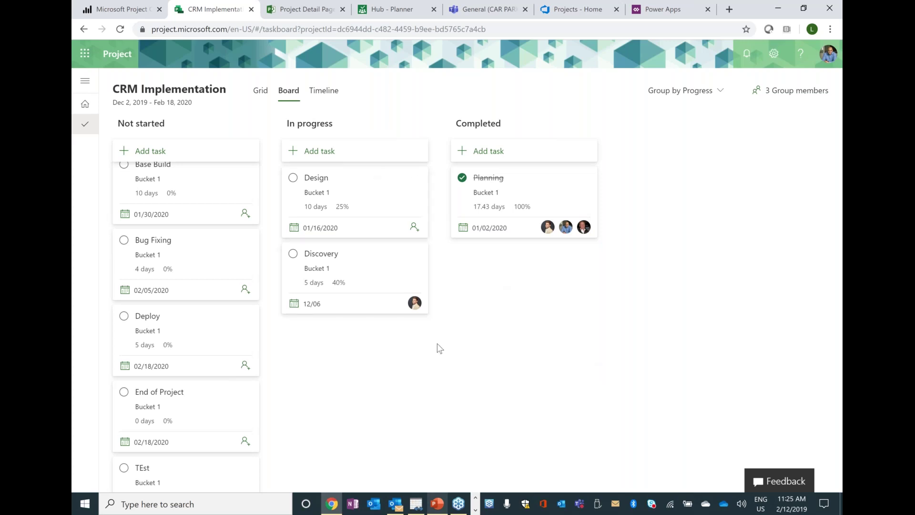
left_click_drag(219, 323, 371, 382)
left_click_drag(371, 329, 179, 330)
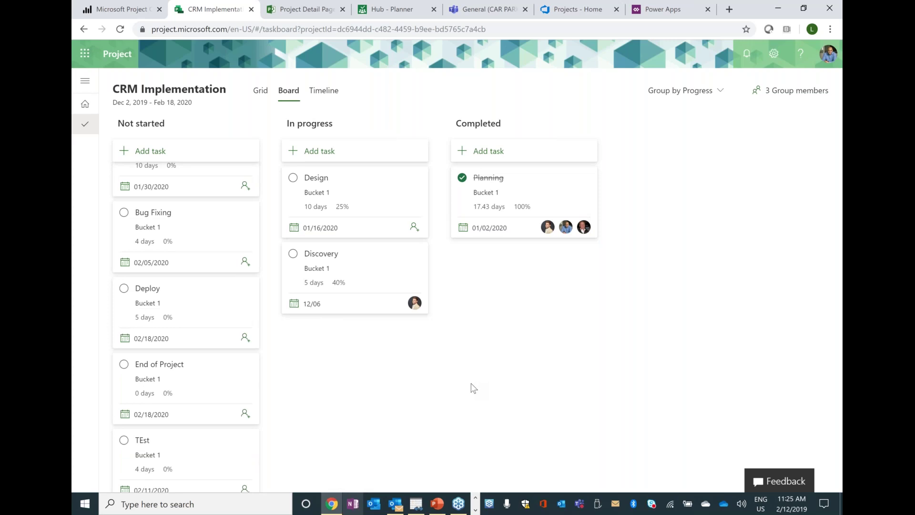
left_click(706, 91)
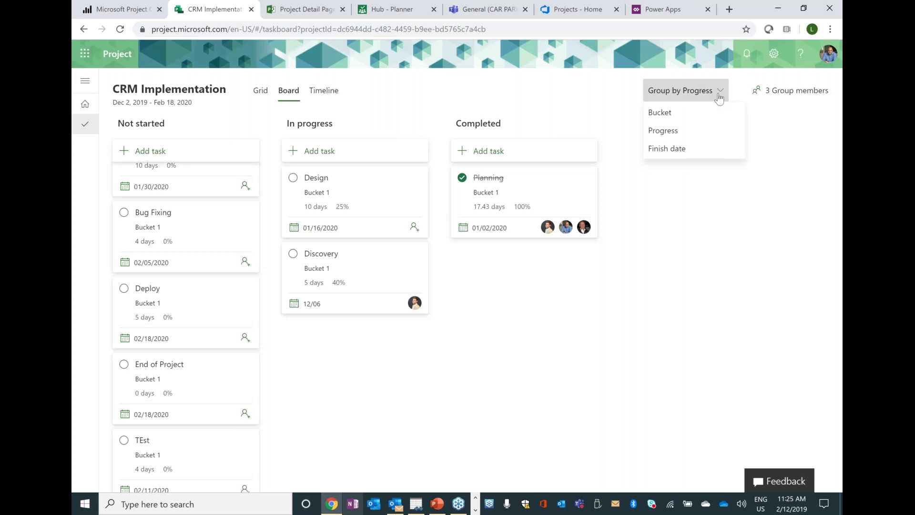
left_click(699, 117)
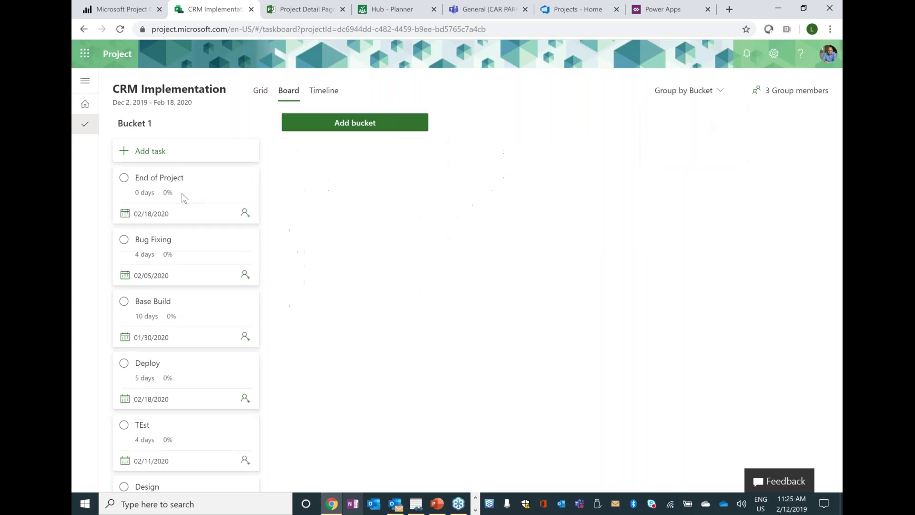
- Rename the Bucket 1 bucket to Business
left_click(135, 123)
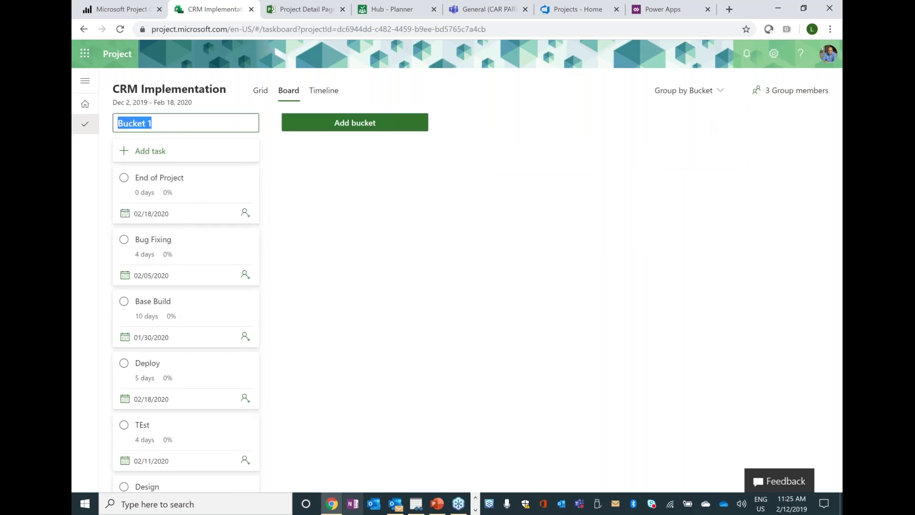
type("Business")
key("BackSpace")
key("BackSpace")
type("se")
key("BackSpace")
key("BackSpace")
key("BackSpace")
key("BackSpace")
type("ness")
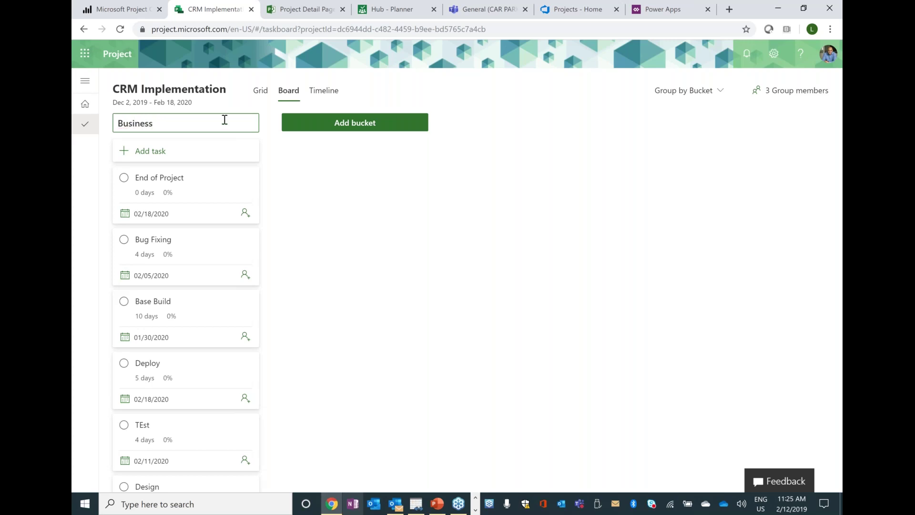
key("Return")
- Add Technical and MArketing buckets and move Bug Fixing and Deploy into Technical
type("TEc")
key("BackSpace")
key("BackSpace")
type("echnical")
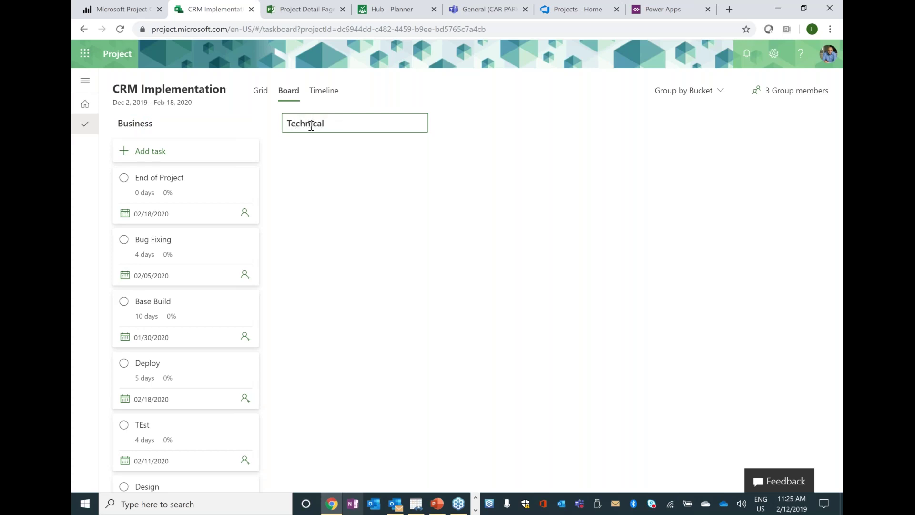
left_click(279, 188)
left_click(493, 126)
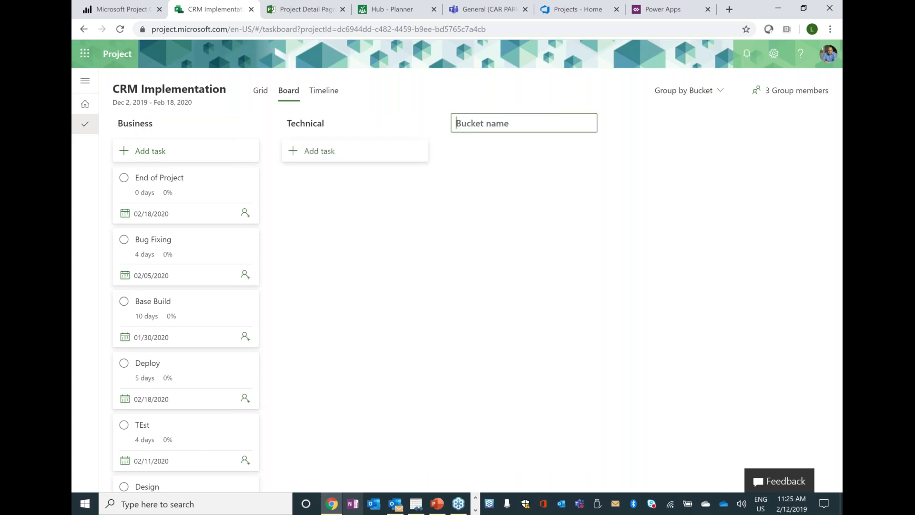
type("MArketing")
left_click(452, 227)
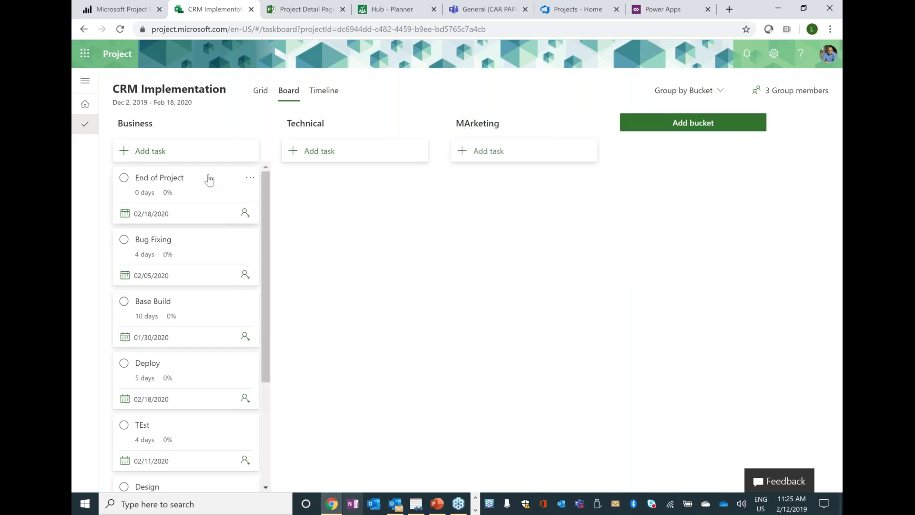
left_click_drag(223, 247, 348, 216)
left_click_drag(256, 308, 589, 295)
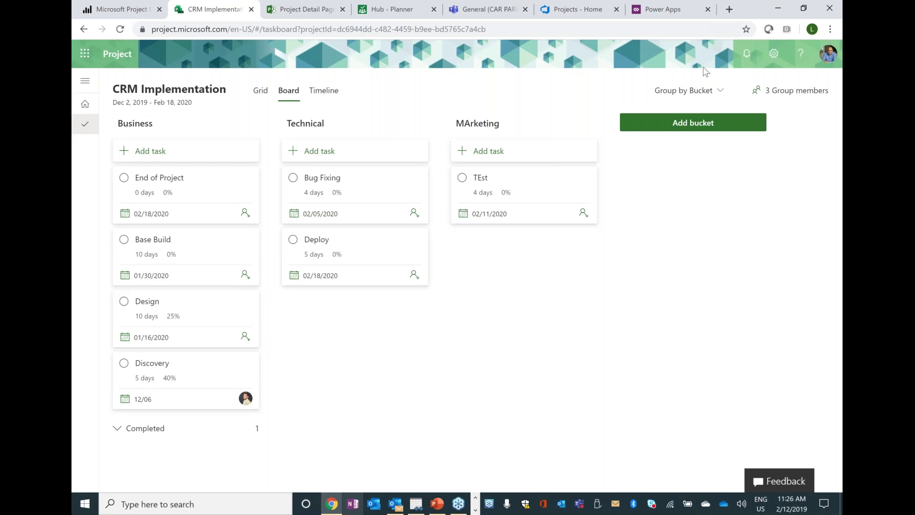
- Group the board by Progress, review the Timeline and Grid, then go to the Power Apps home page
left_click(700, 91)
left_click(696, 130)
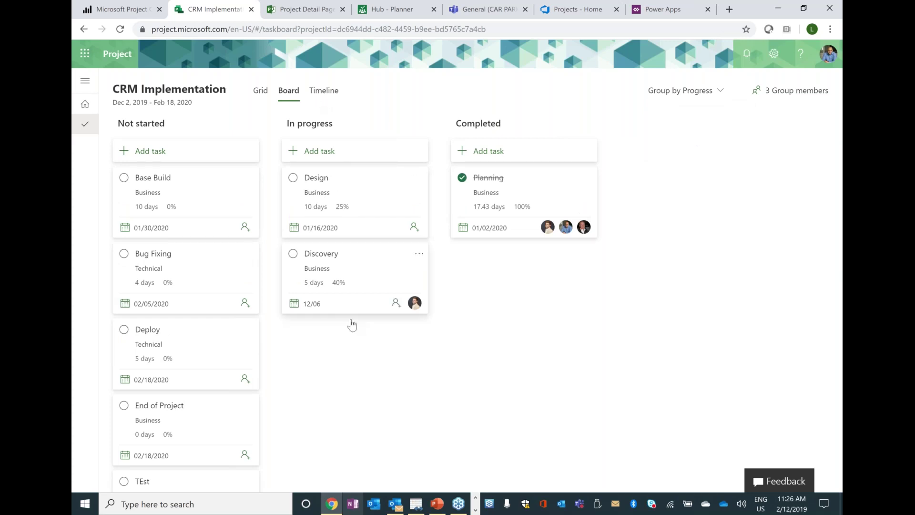
left_click(322, 98)
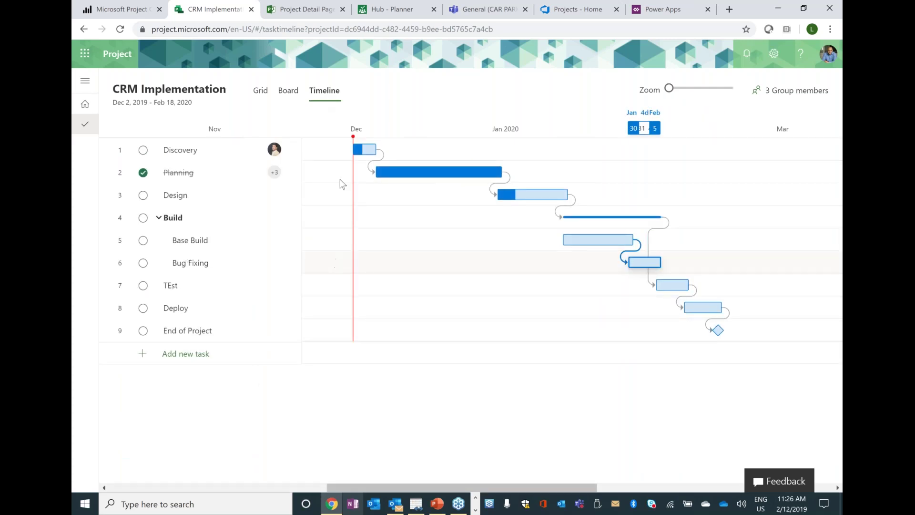
left_click(262, 93)
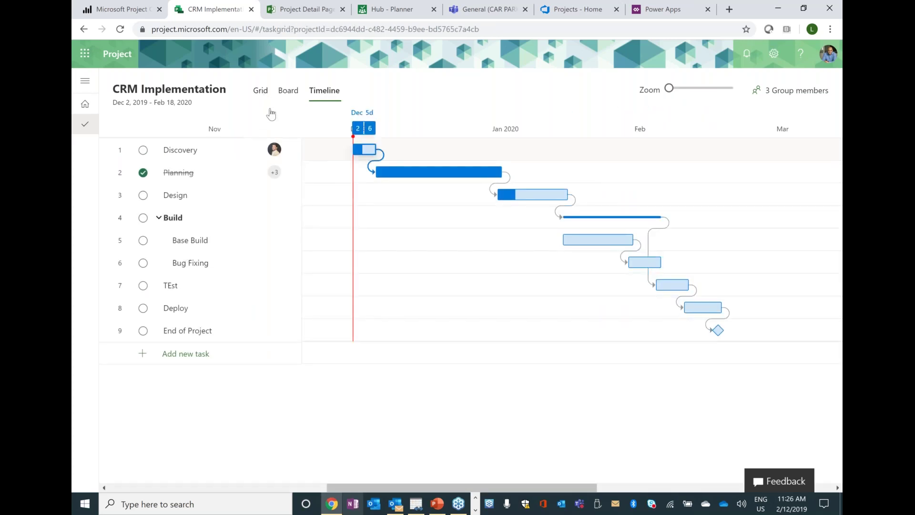
left_click(291, 97)
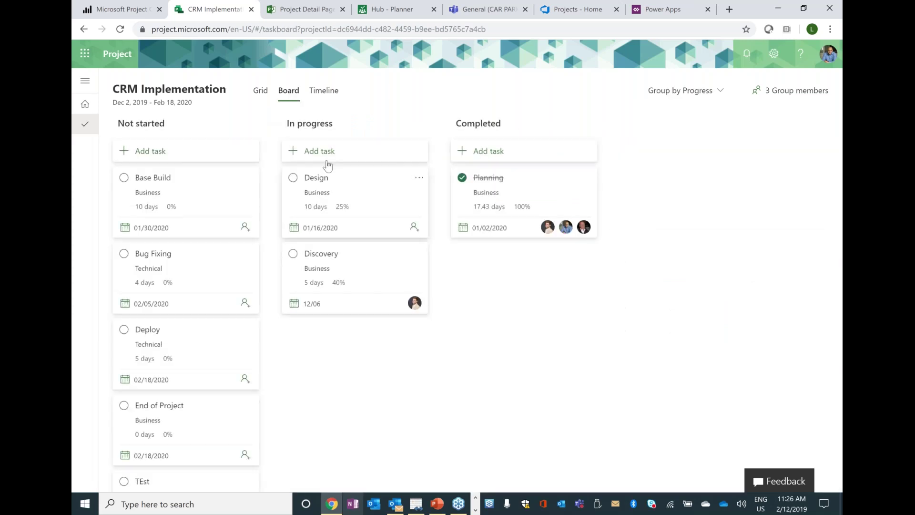
left_click(264, 93)
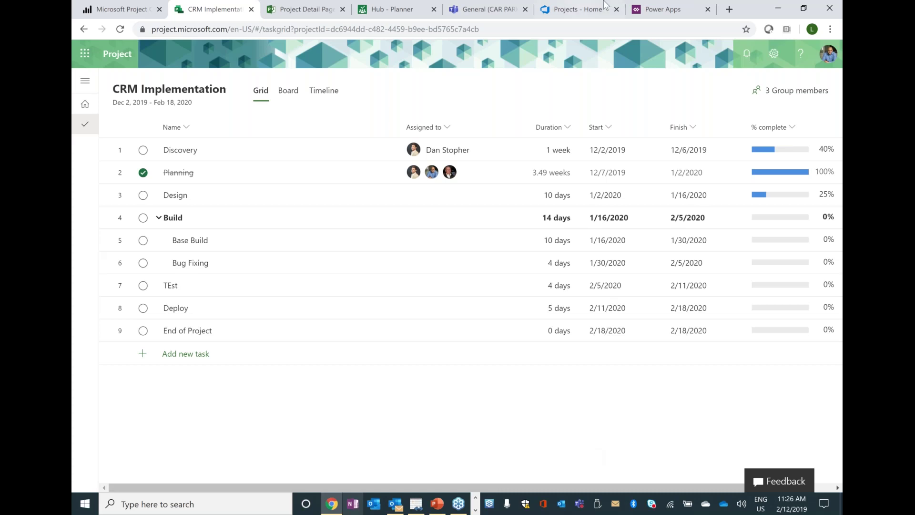
left_click(658, 4)
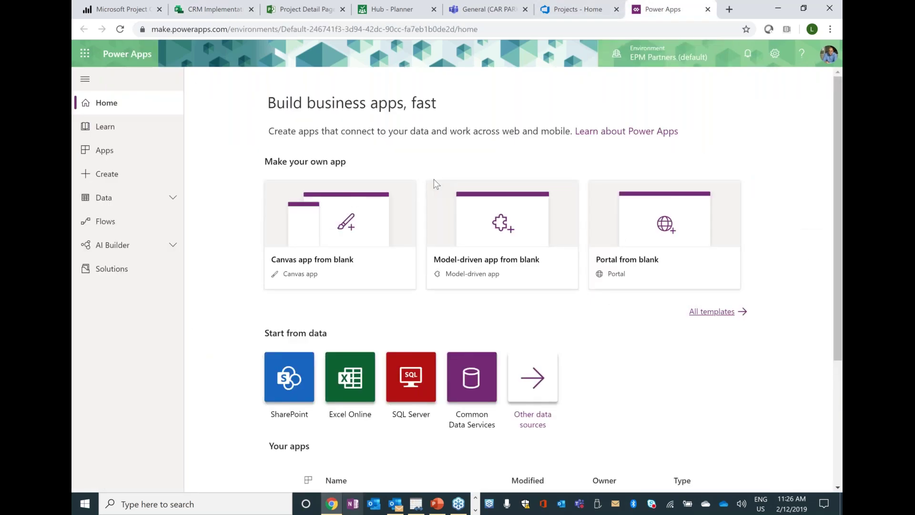
- Inspect the Project entity's records under Data > Entities, then switch to the EPM Prod environment
left_click(129, 199)
left_click(127, 221)
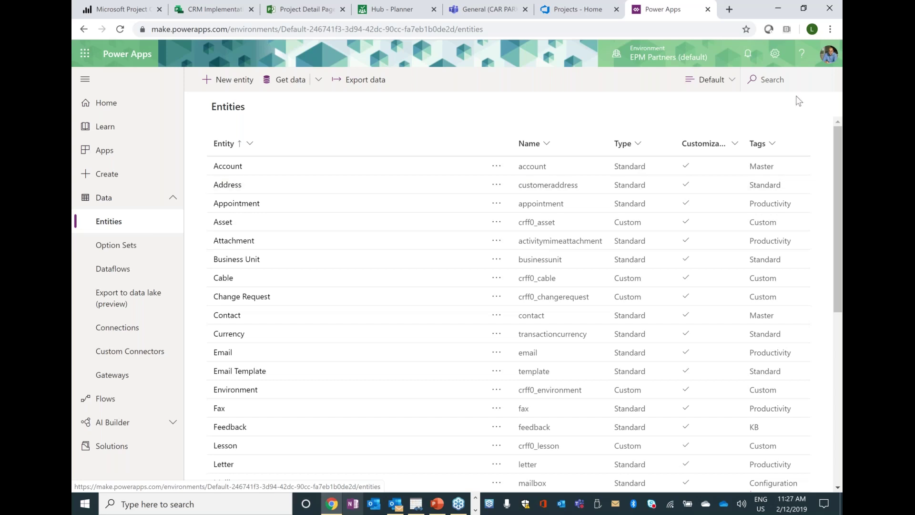
left_click(777, 80)
type("project")
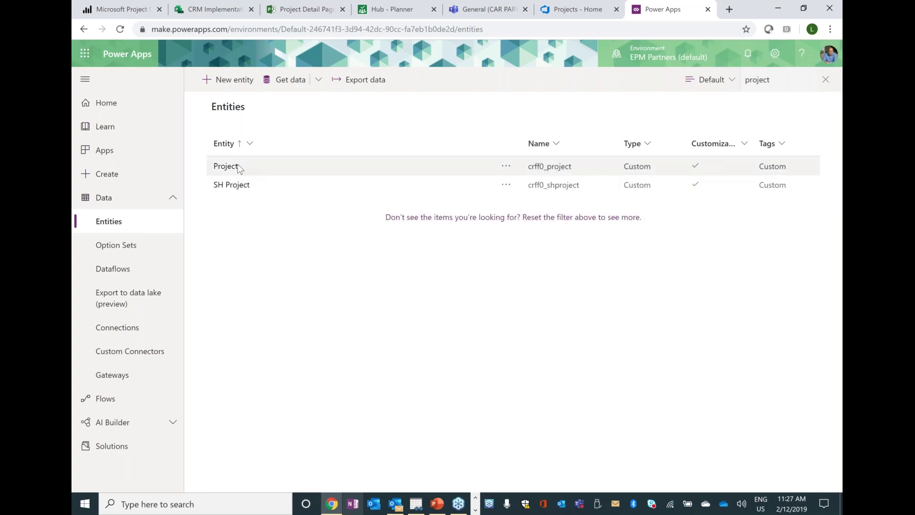
left_click(221, 166)
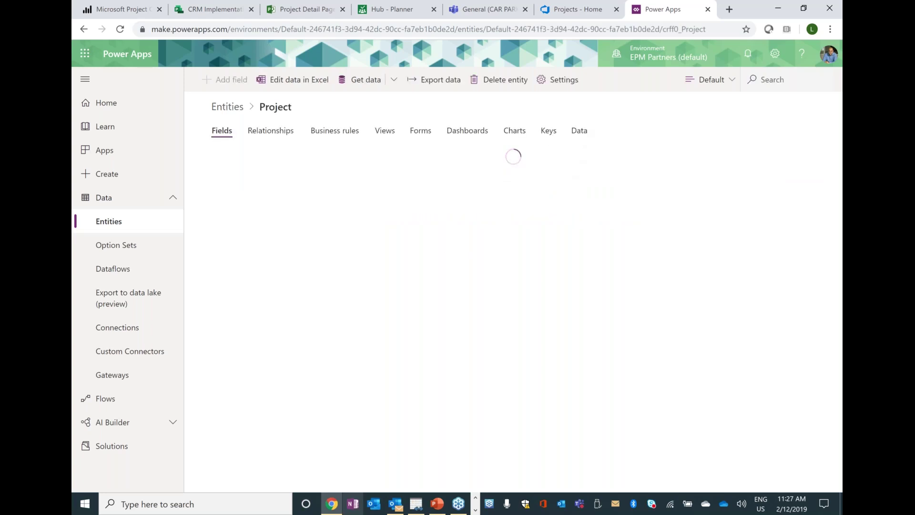
left_click(579, 130)
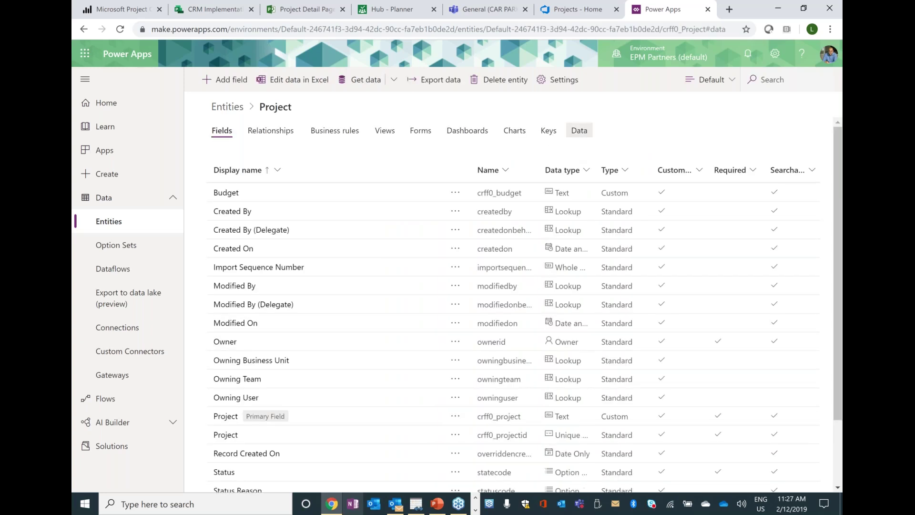
left_click(723, 50)
left_click(737, 177)
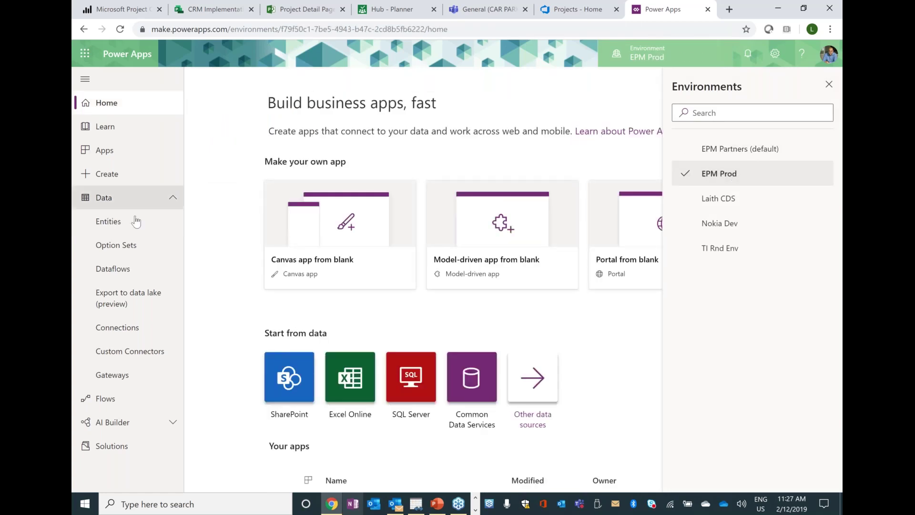
- Search EPM Prod's entities for 'projec' with the entity view set to All
left_click(134, 228)
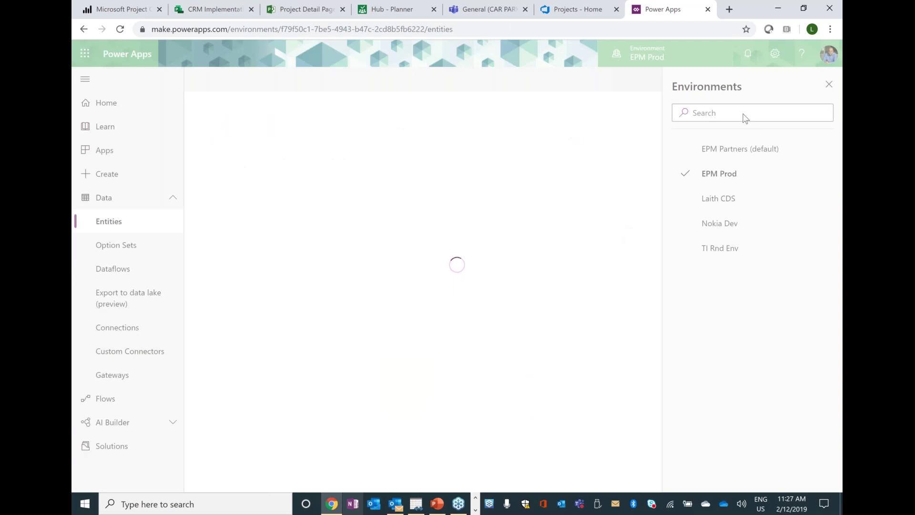
left_click(829, 85)
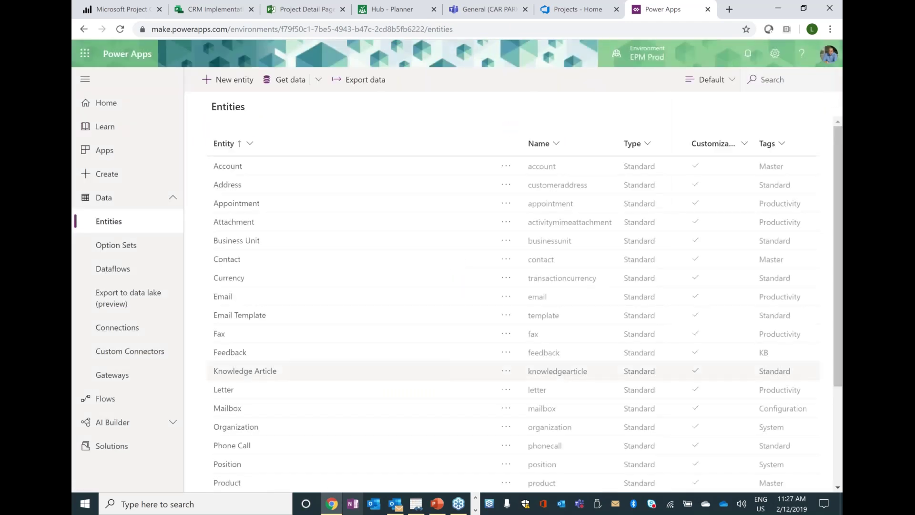
left_click(754, 79)
type("project")
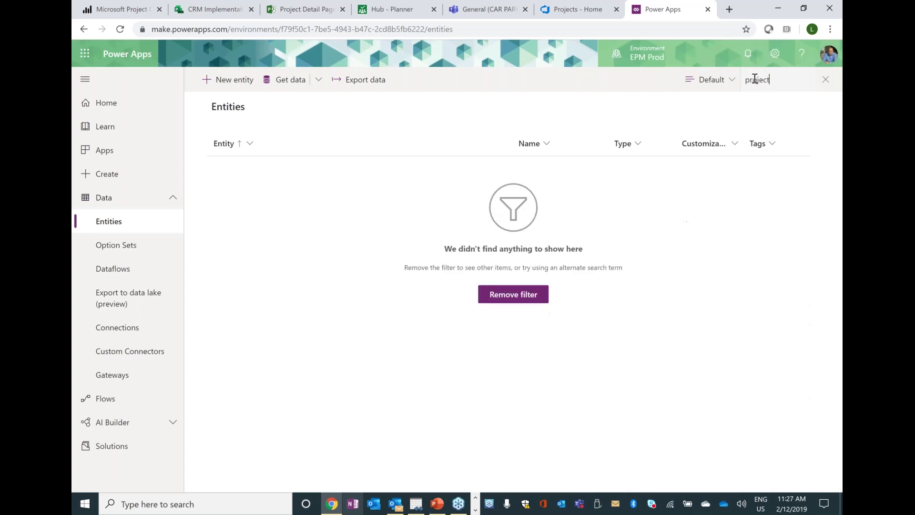
key("BackSpace")
key("BackSpace")
key("BackSpace")
key("BackSpace")
key("BackSpace")
key("BackSpace")
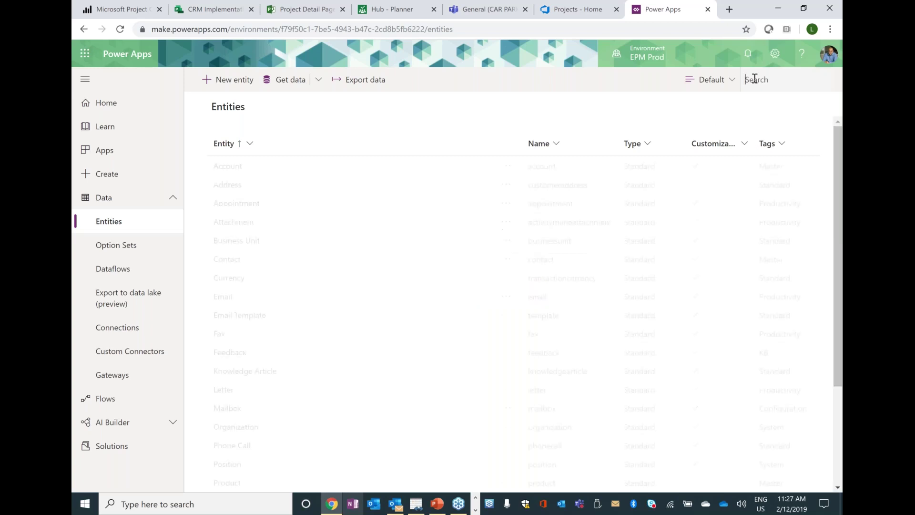
left_click(713, 79)
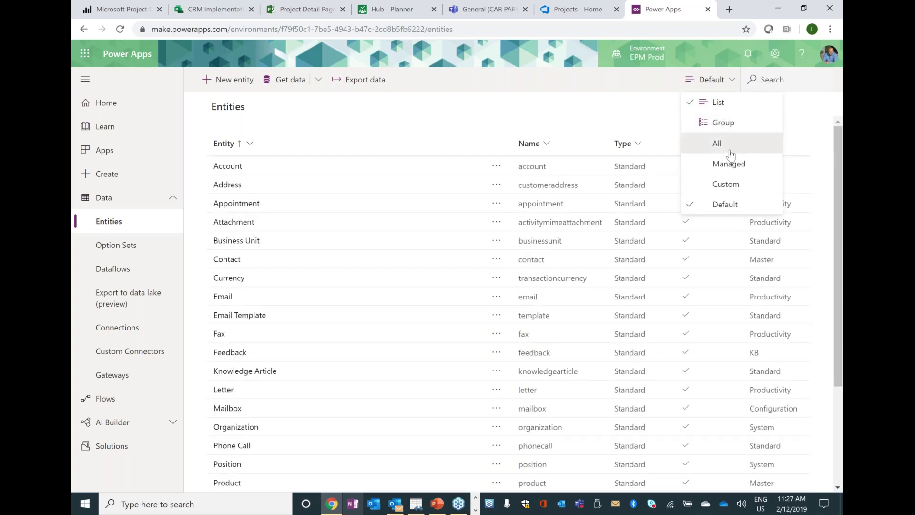
left_click(731, 153)
left_click(773, 81)
type("project")
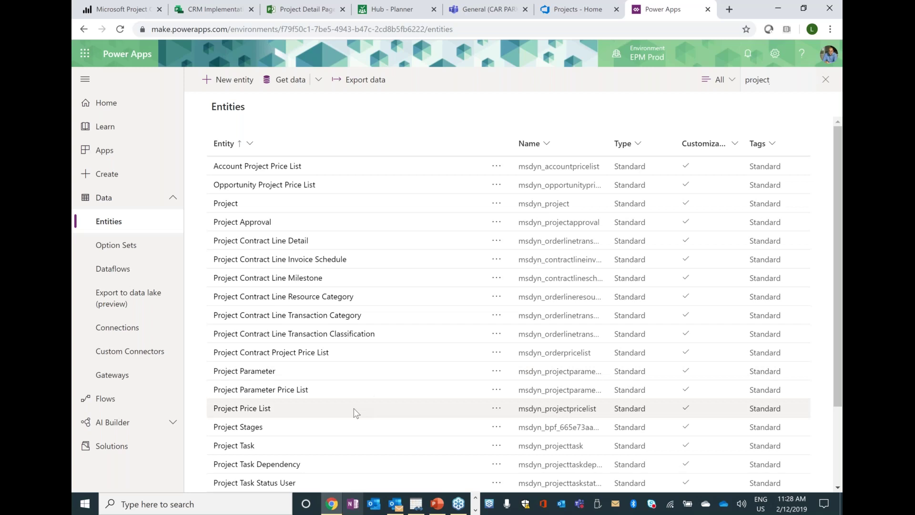
- Open the Project entity's data and try its record views, ending on All Projects
left_click(223, 204)
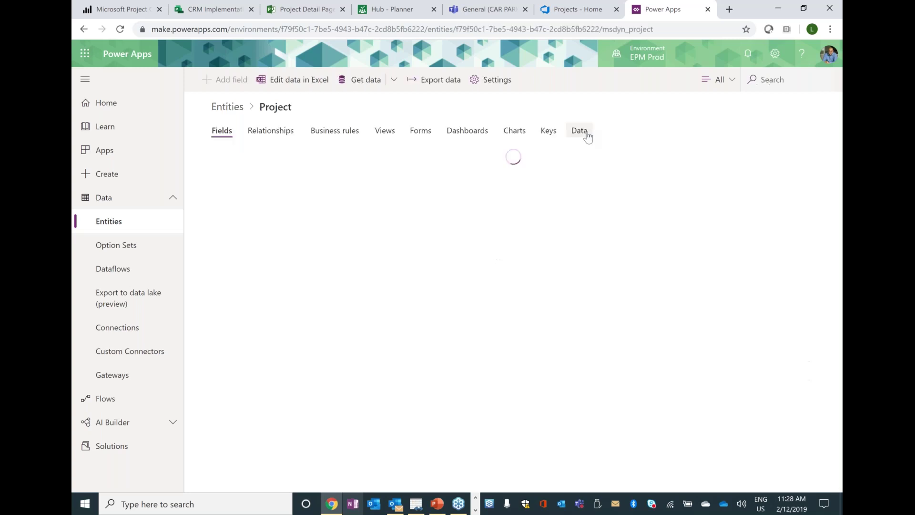
left_click(588, 135)
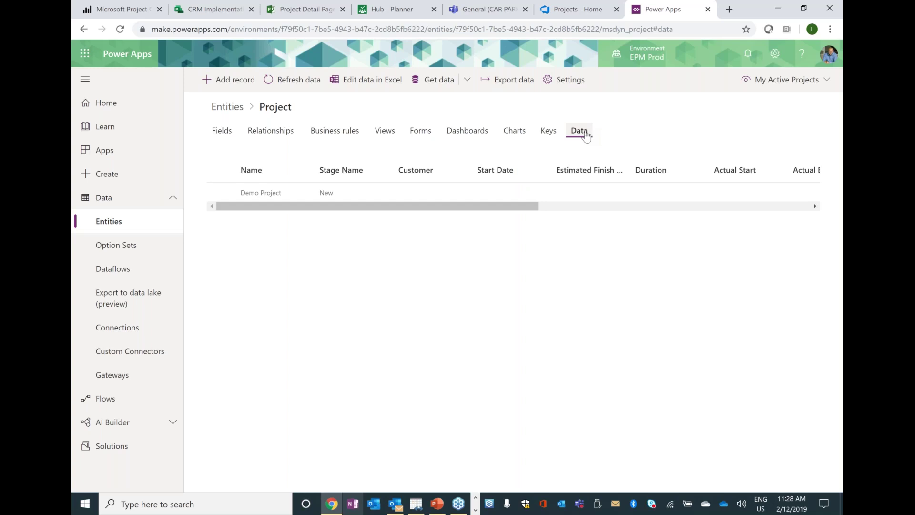
left_click_drag(521, 206, 623, 208)
scroll(660, 233, "right", 3)
scroll(519, 227, "left", 8)
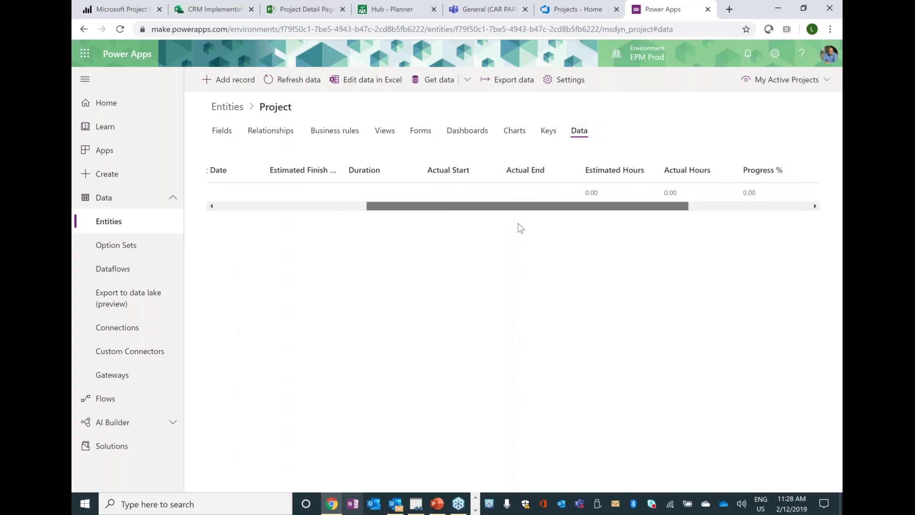
left_click(785, 82)
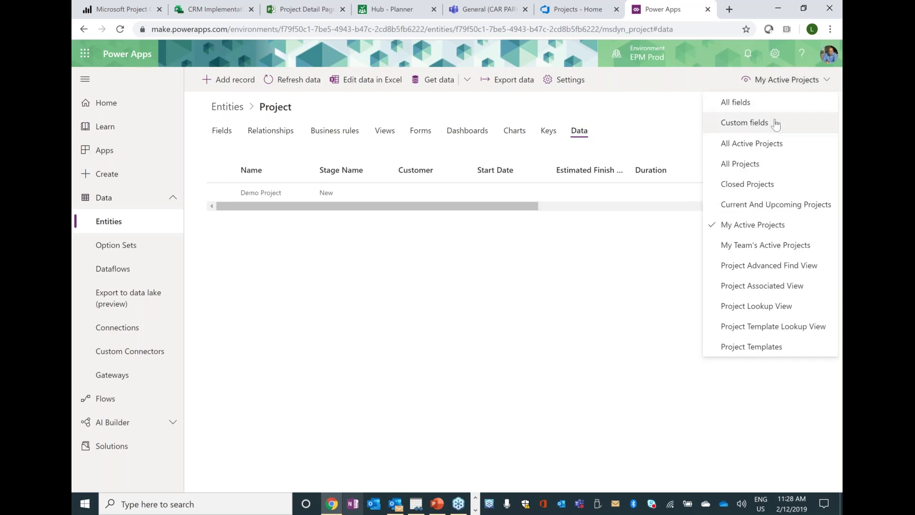
left_click(767, 165)
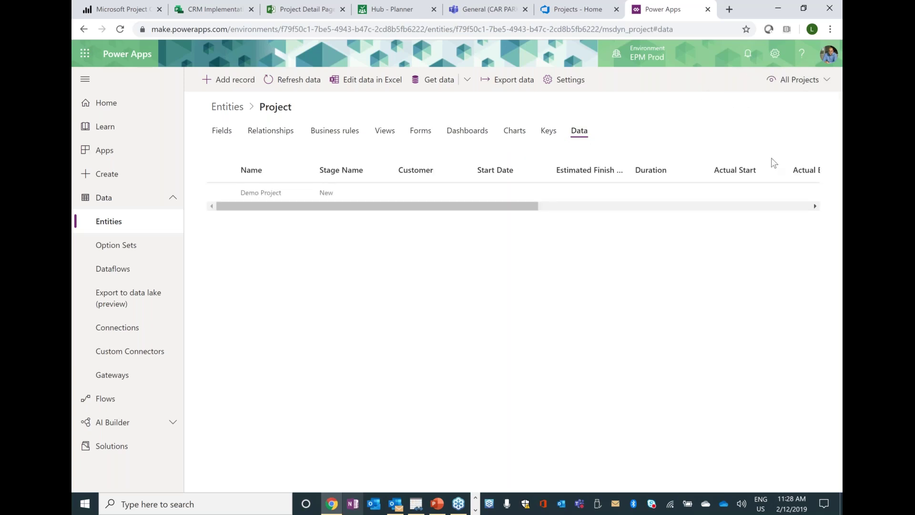
left_click(793, 82)
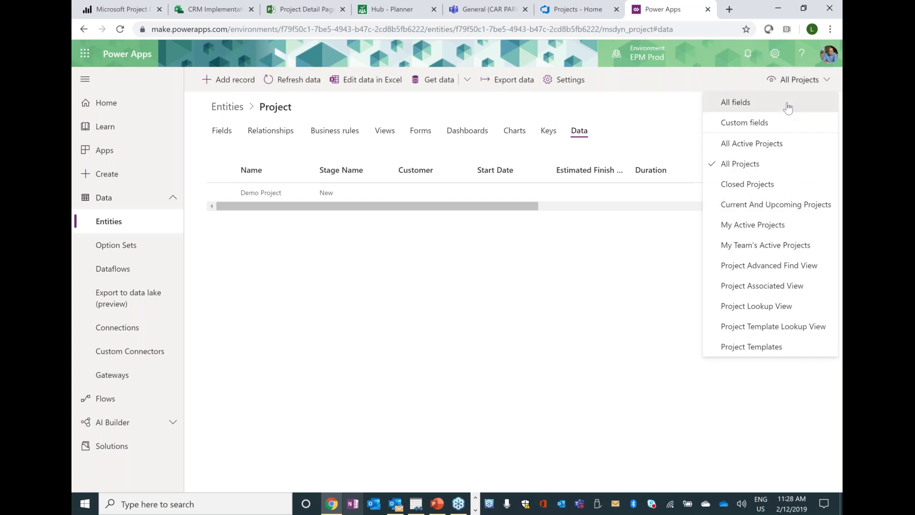
left_click(787, 102)
left_click(793, 81)
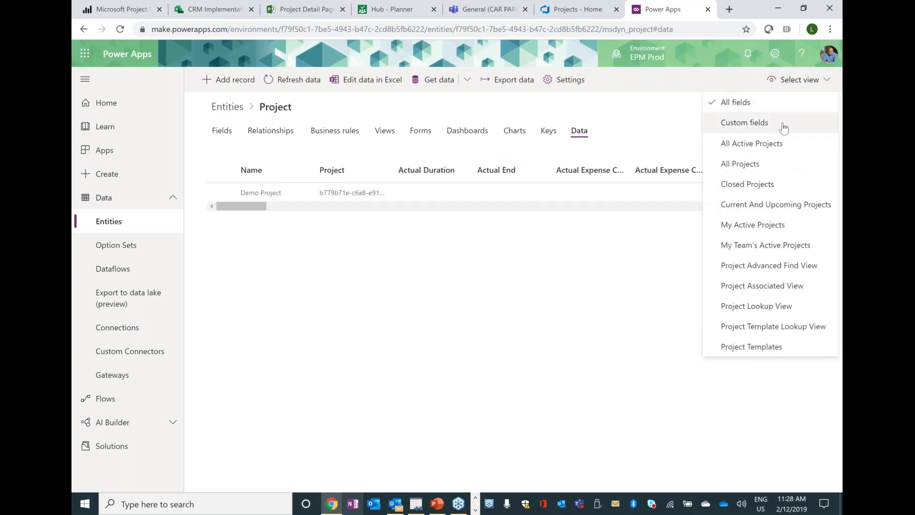
left_click(748, 163)
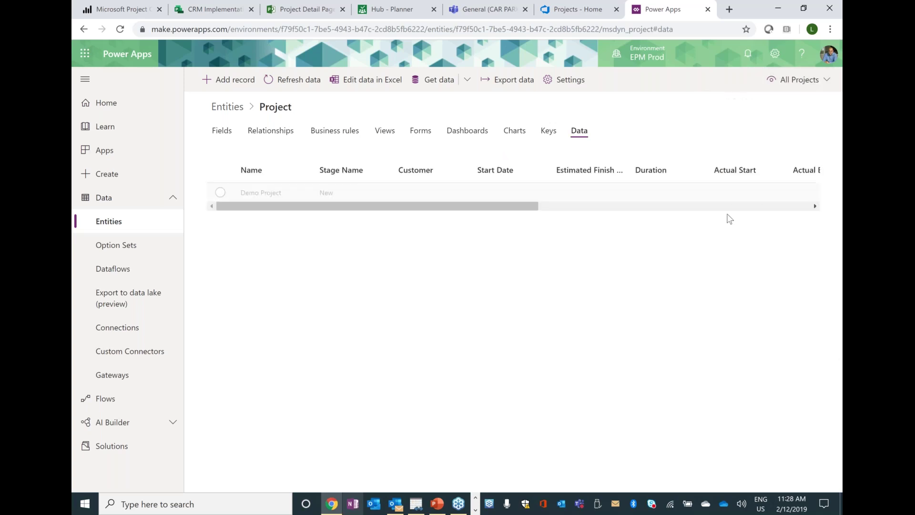
- Search all entities for 'project' again, then switch to the EPM Partners (default) environment
left_click(708, 62)
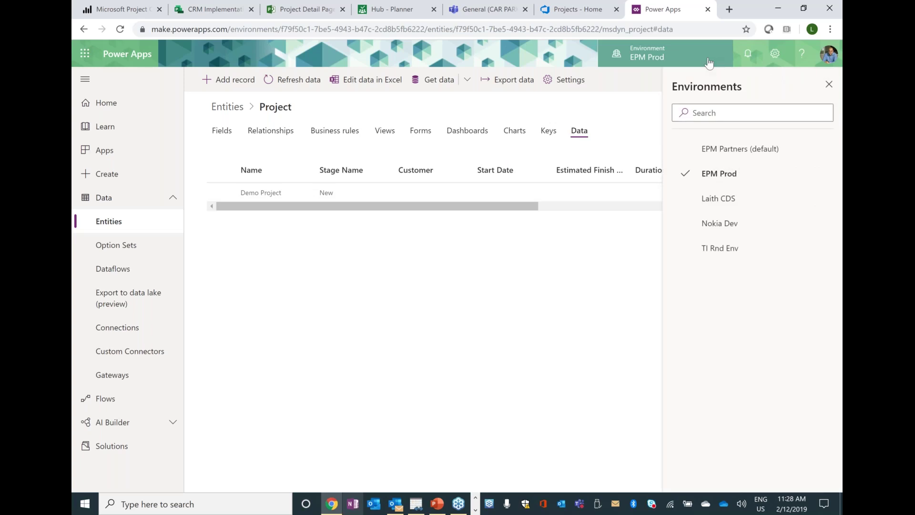
left_click(709, 63)
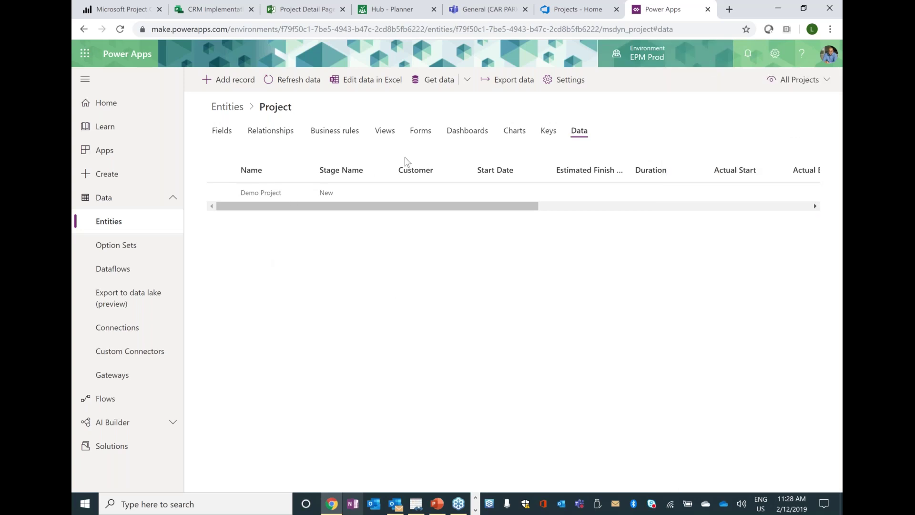
left_click(233, 114)
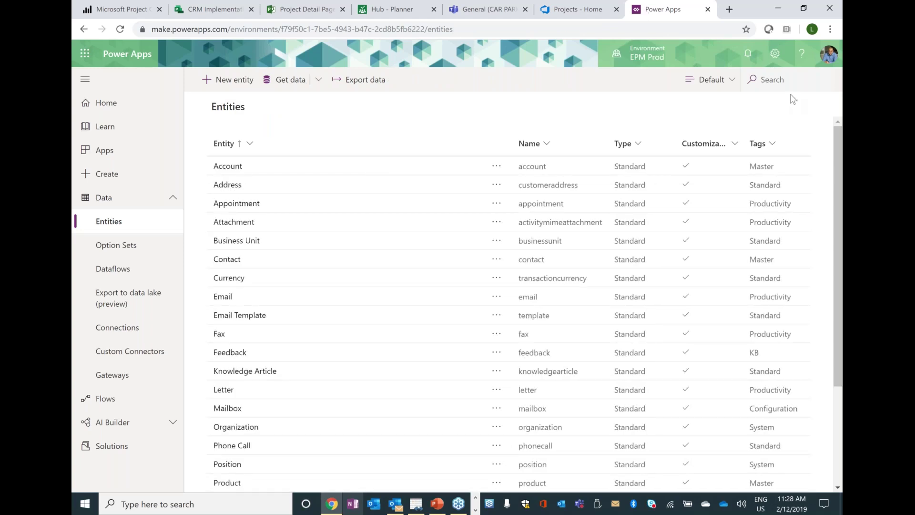
left_click(714, 85)
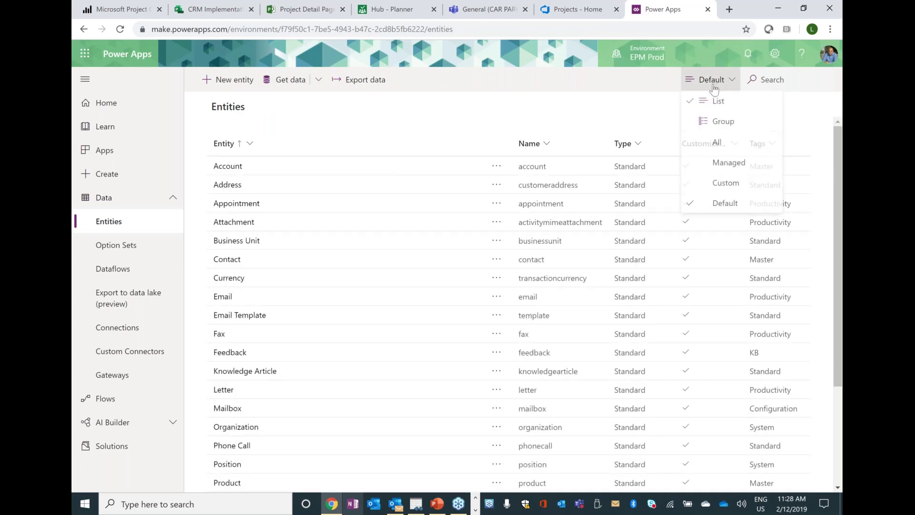
key("Return")
left_click(770, 80)
type("pro")
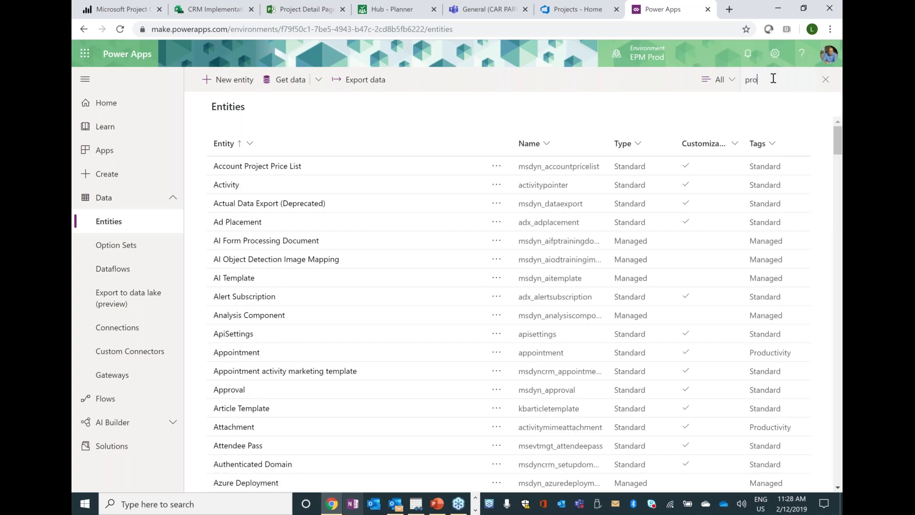
type("jec")
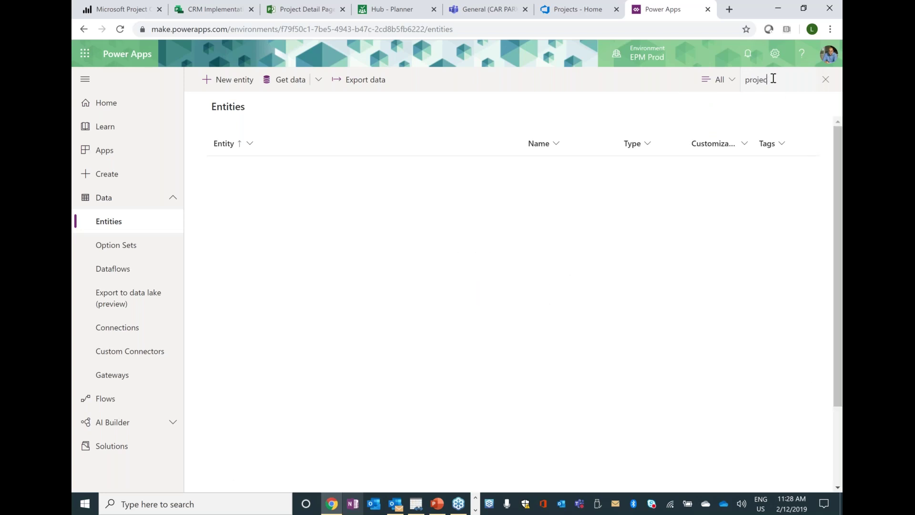
type("t")
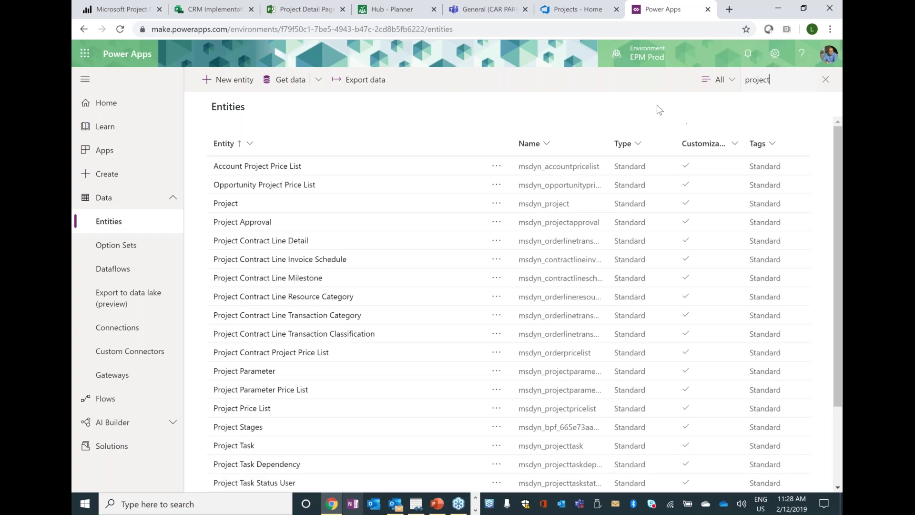
left_click(647, 54)
left_click(722, 154)
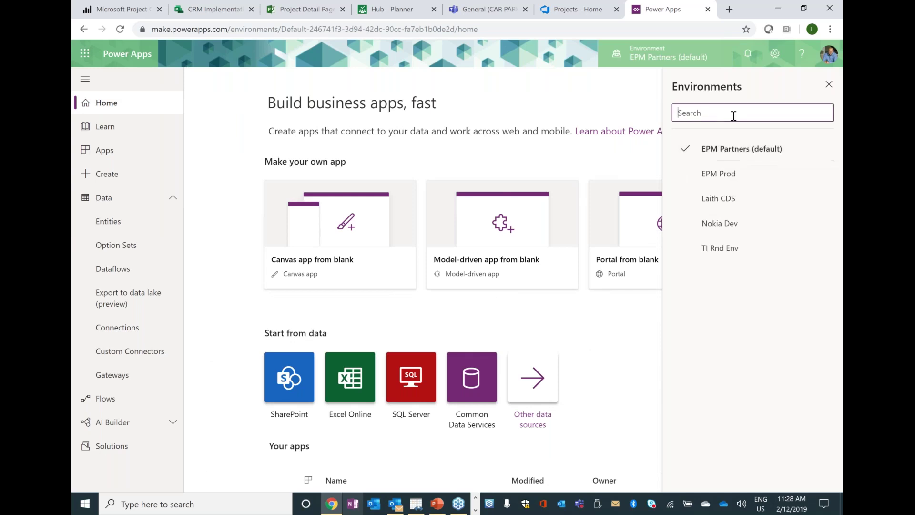
- Search the EPM Partners (default) entity list for 'project'
left_click(826, 88)
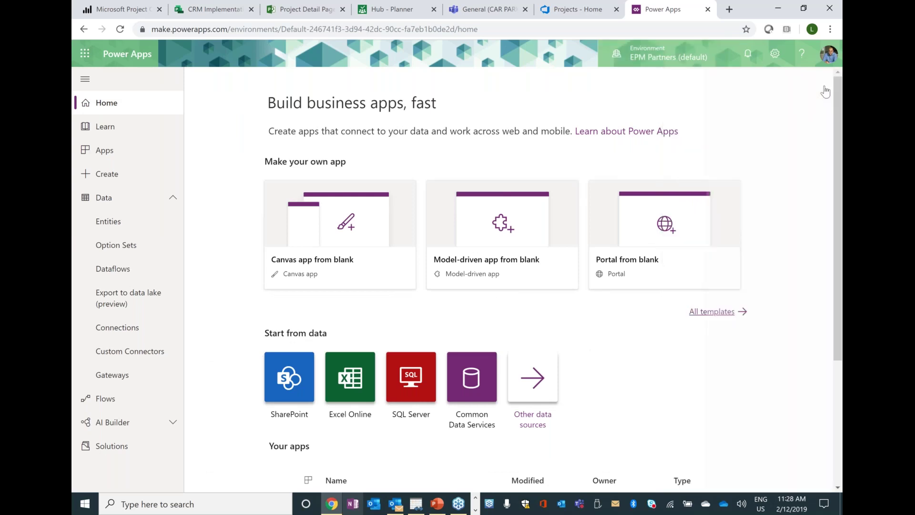
left_click(102, 221)
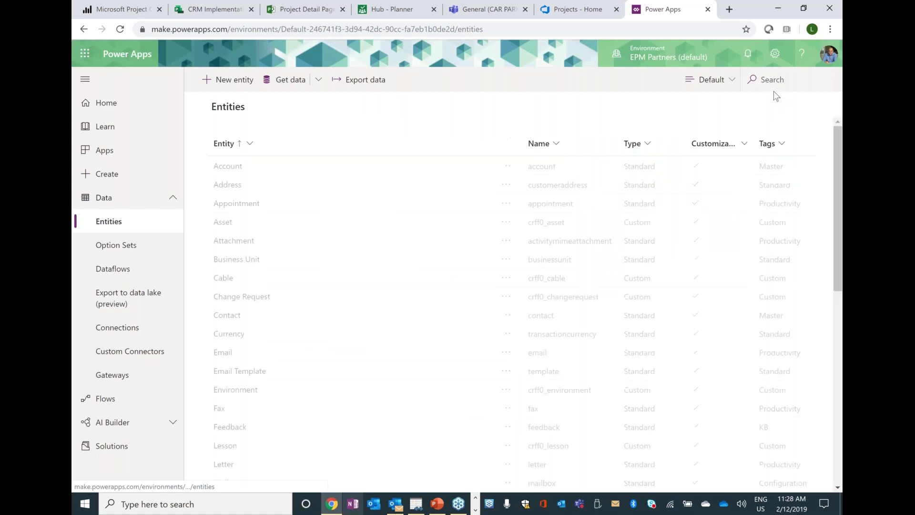
left_click(769, 80)
left_click(720, 81)
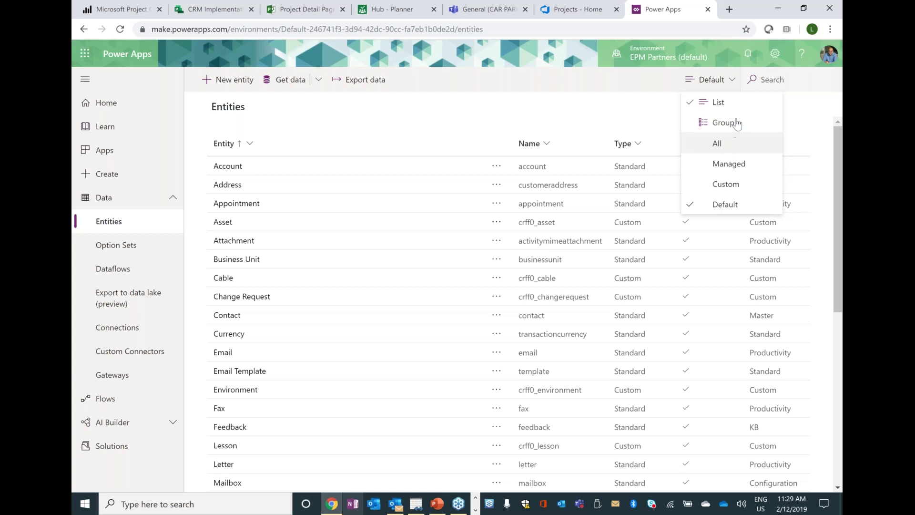
left_click(767, 80)
type("project")
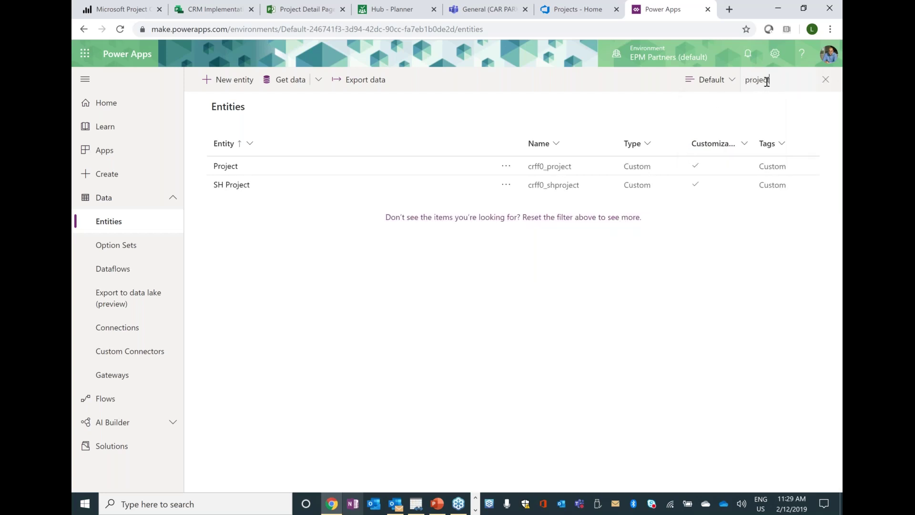
left_click(262, 164)
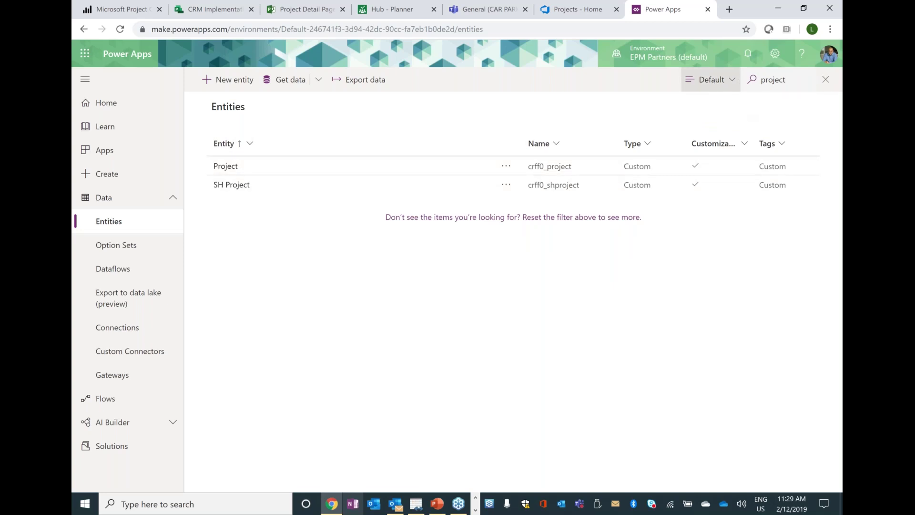
- Show all entities, open msdyn_project's data records, then go to Connections
left_click(710, 79)
left_click(718, 143)
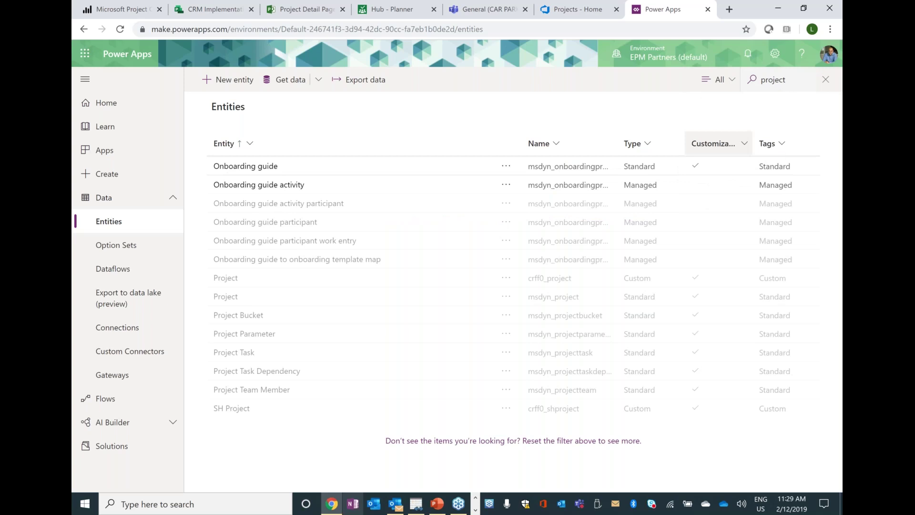
left_click(226, 297)
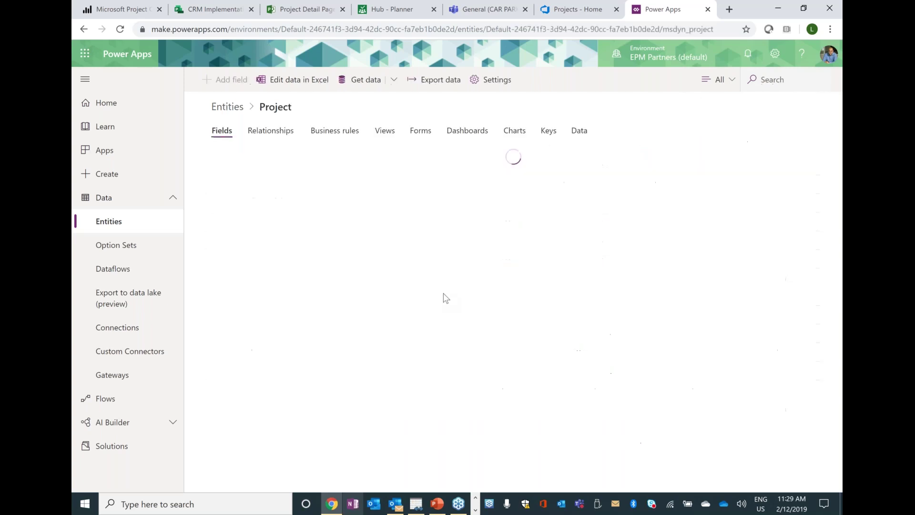
left_click(589, 135)
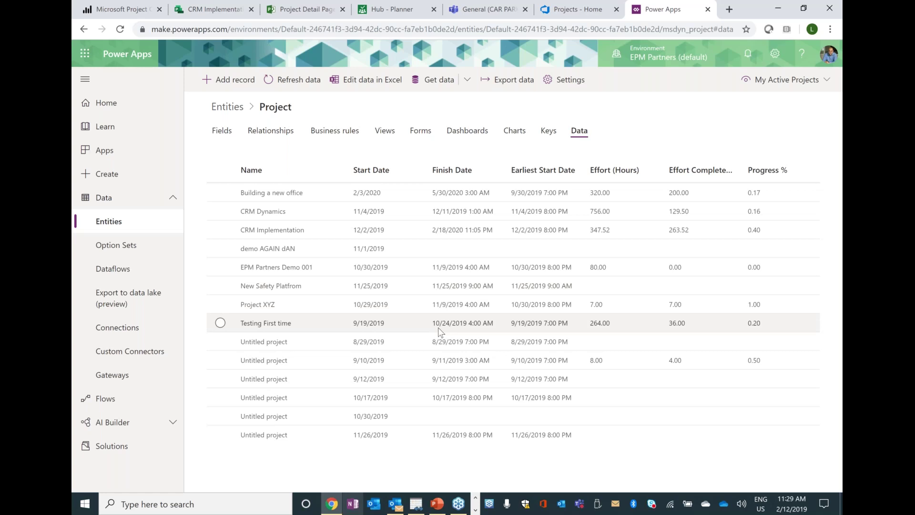
left_click(139, 316)
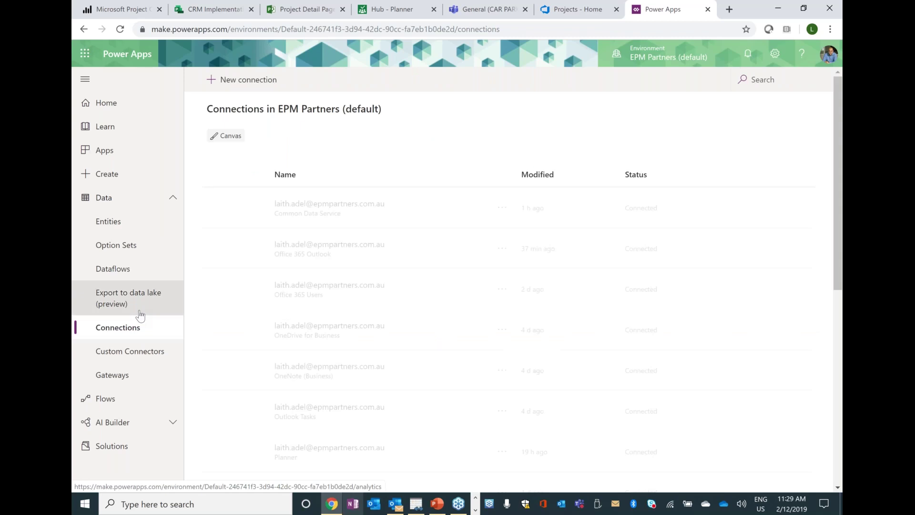
- Create a Project Online connection using the already signed-in account
left_click(253, 80)
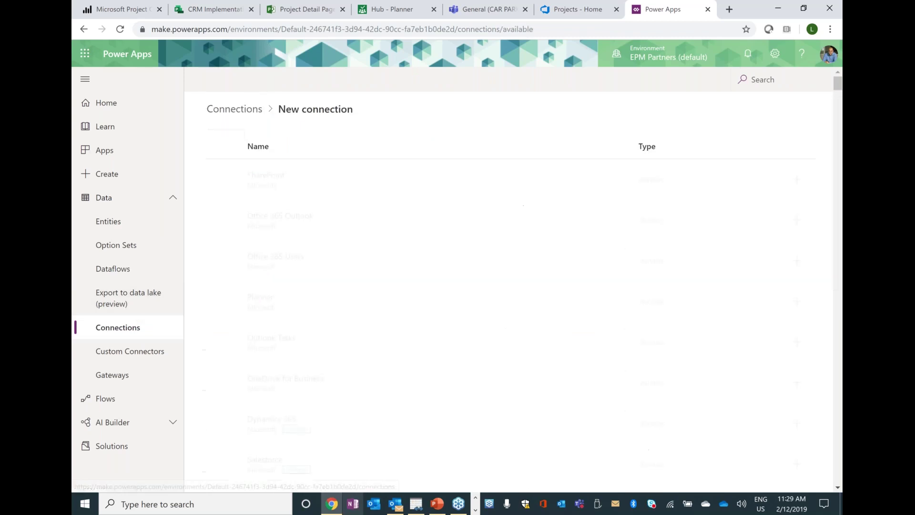
left_click(757, 79)
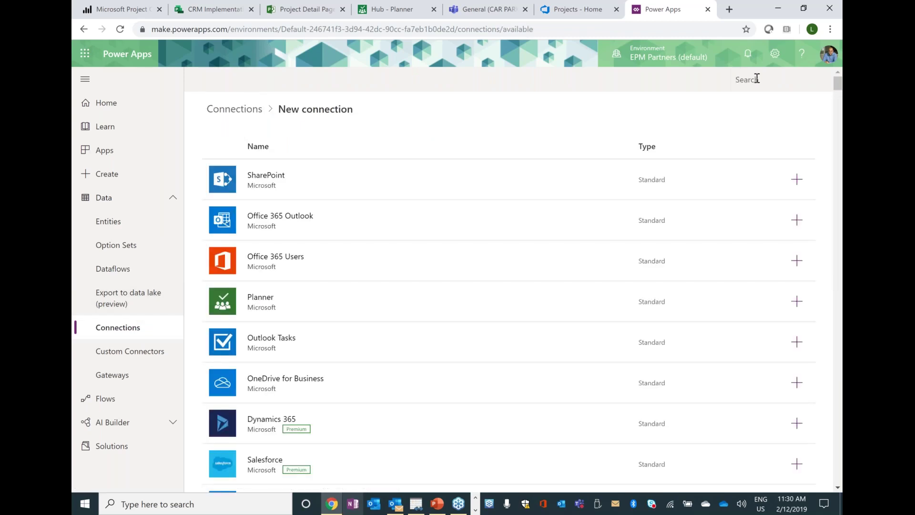
type("proj")
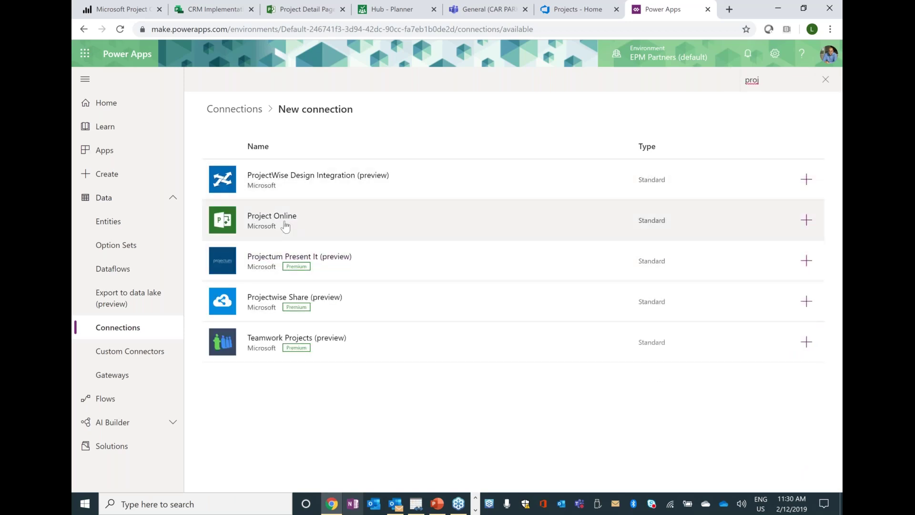
left_click(282, 219)
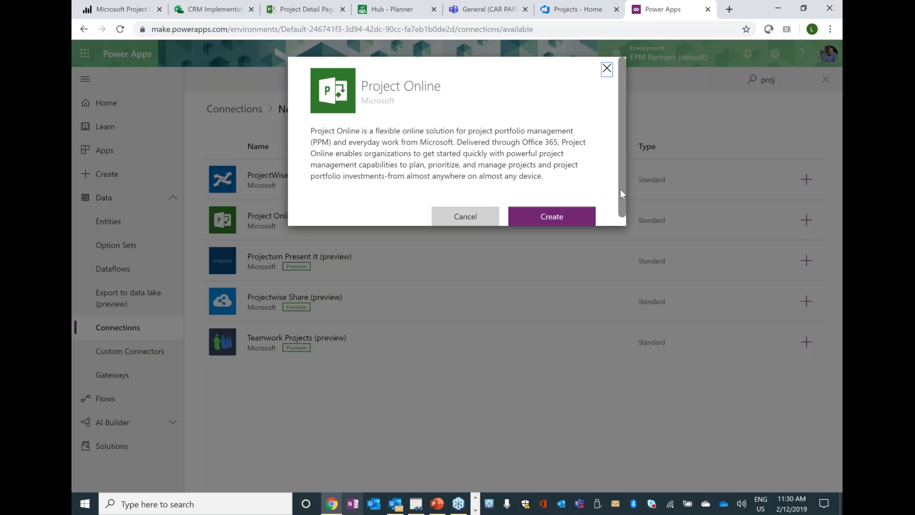
scroll(619, 189, "down", 1)
left_click(572, 207)
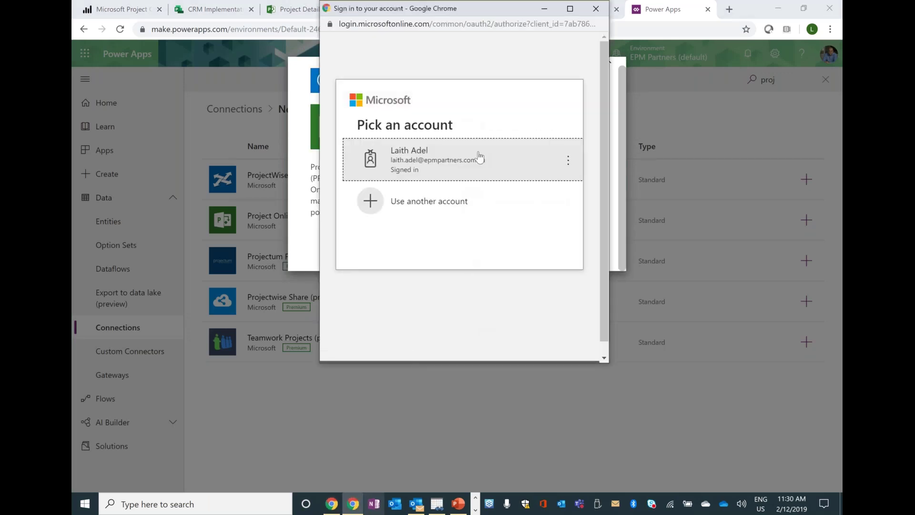
left_click(601, 10)
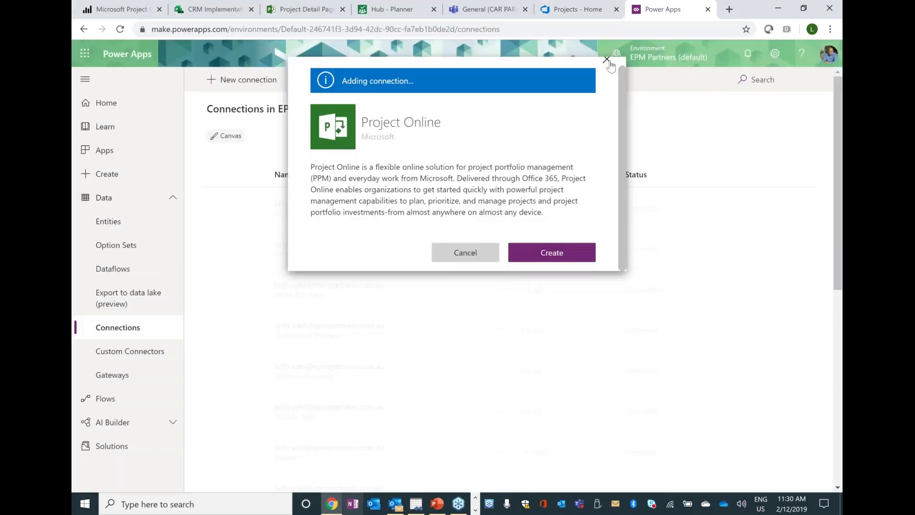
left_click(606, 60)
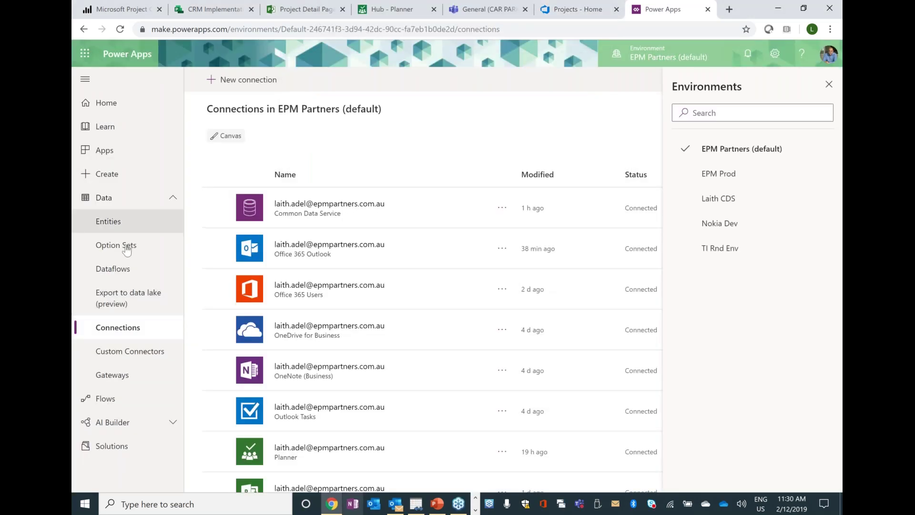
left_click(125, 280)
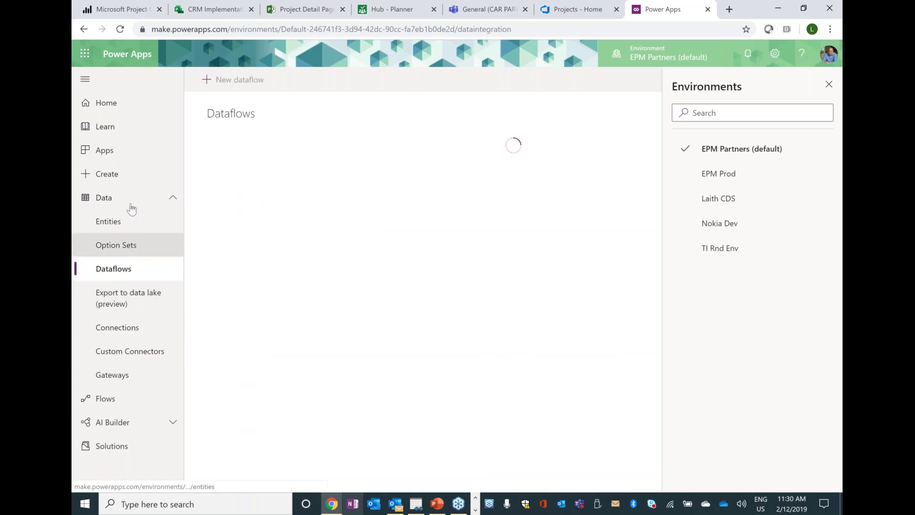
- Reload the Dataflows page and open Connections in a second browser tab
left_click(828, 84)
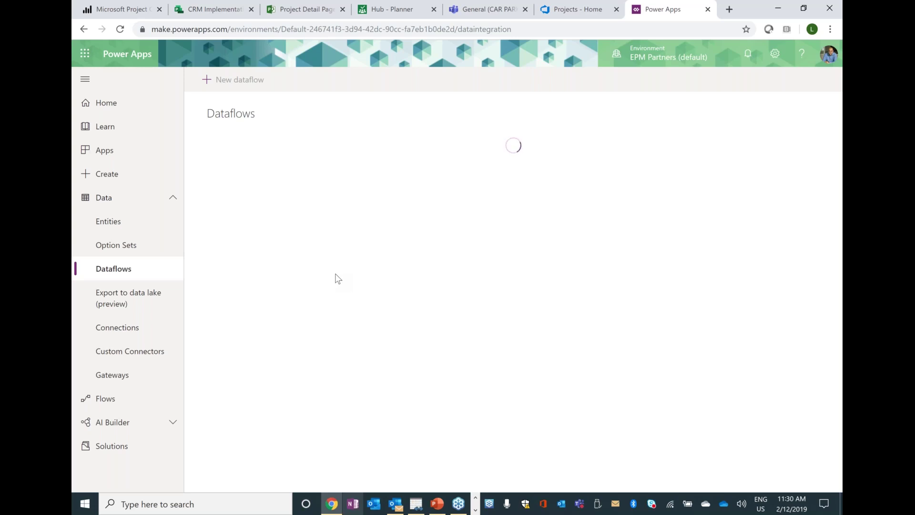
left_click(569, 23)
key("Return")
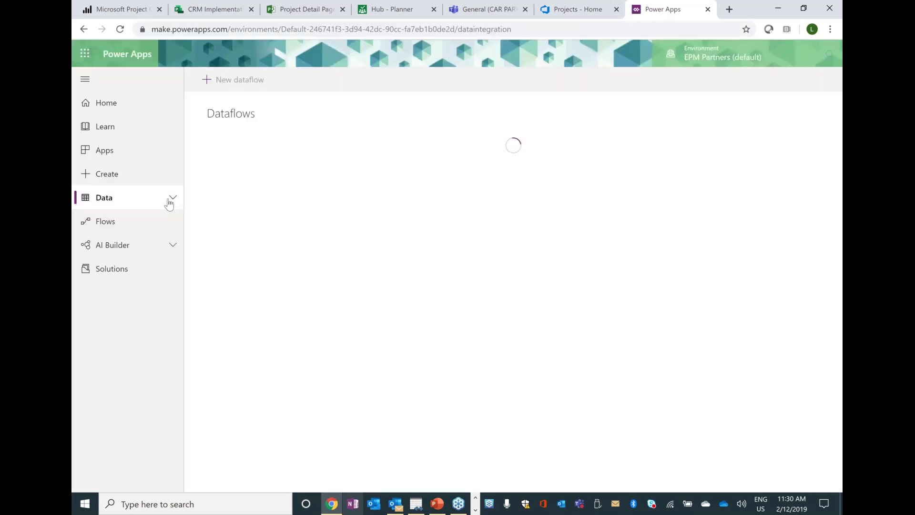
left_click(171, 199)
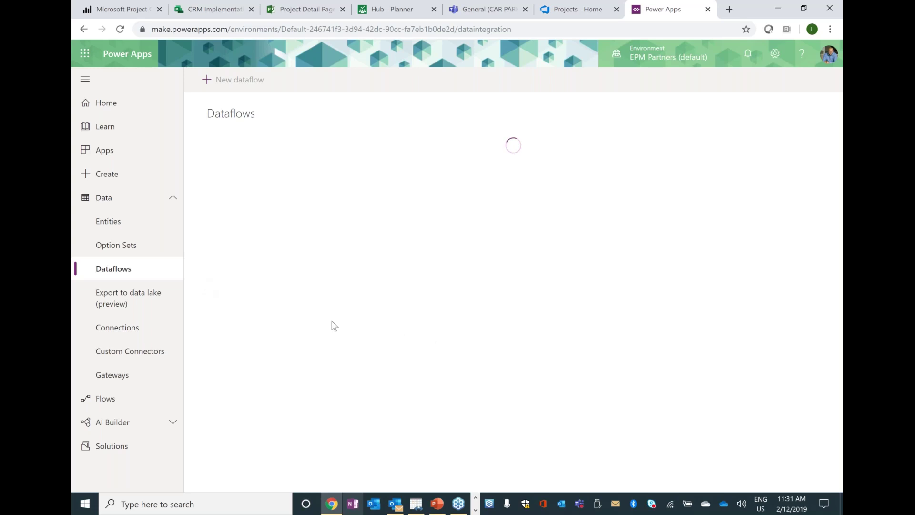
right_click(137, 326)
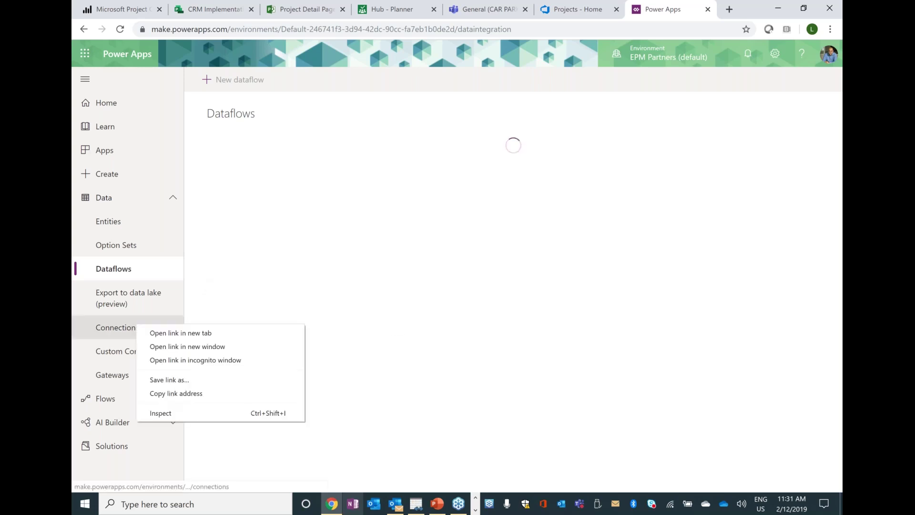
left_click(149, 333)
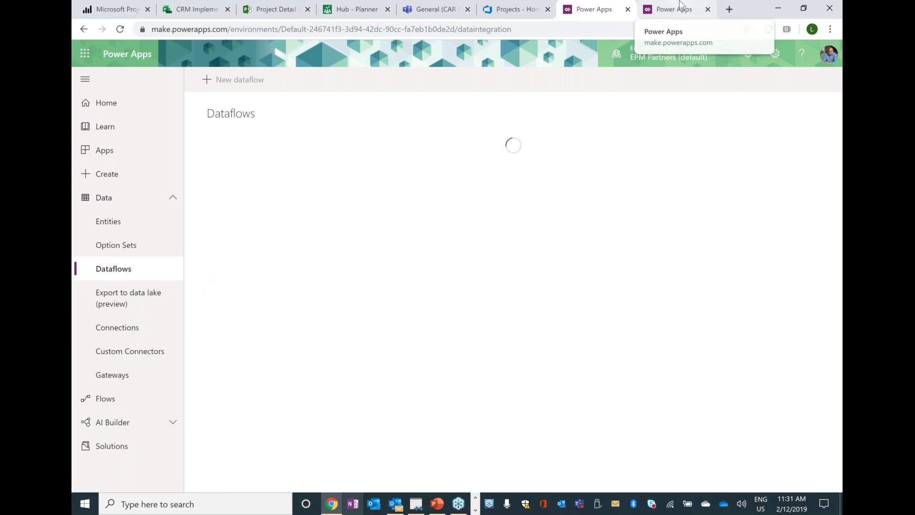
left_click(681, 6)
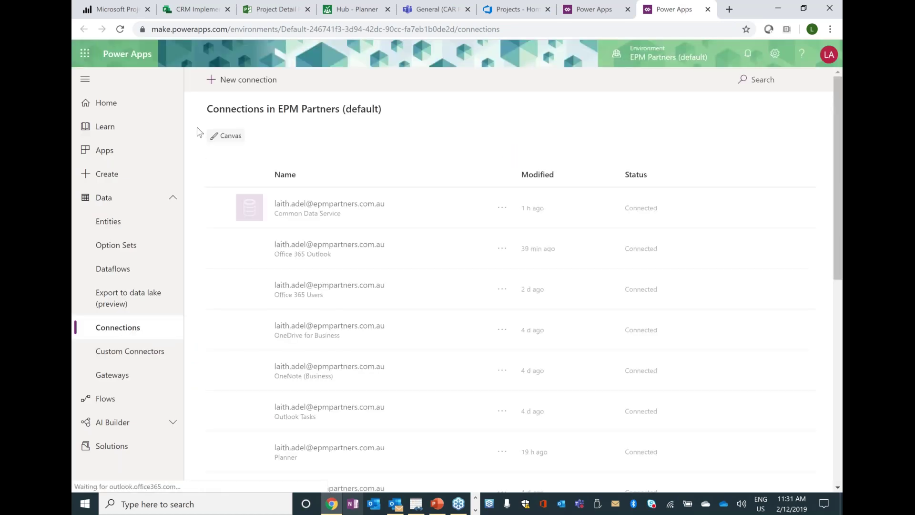
- Search new connectors for 'jir' and view the JIRA connection form without creating it
left_click(242, 80)
left_click(777, 80)
type("jir")
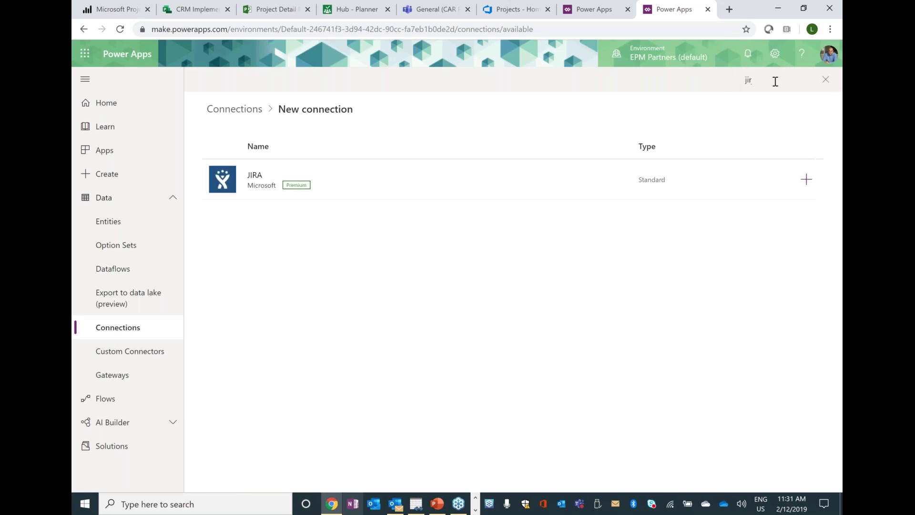
left_click(484, 180)
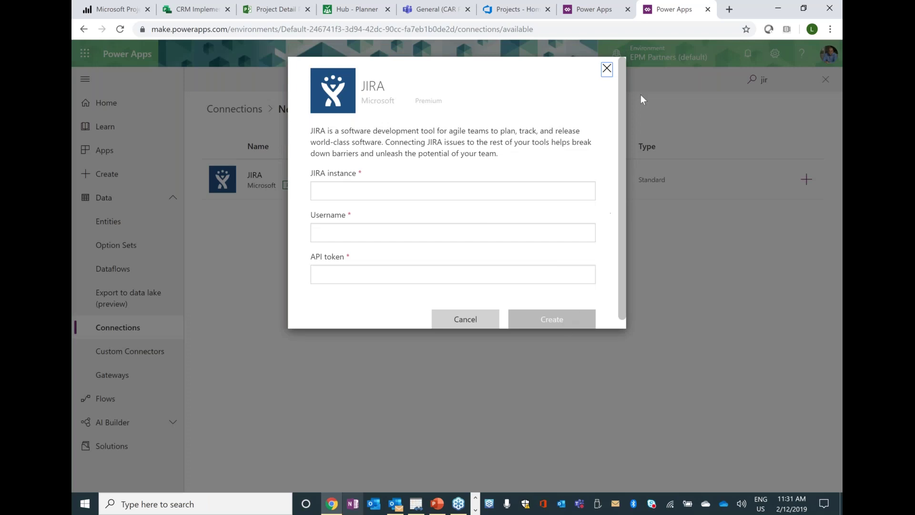
left_click(607, 68)
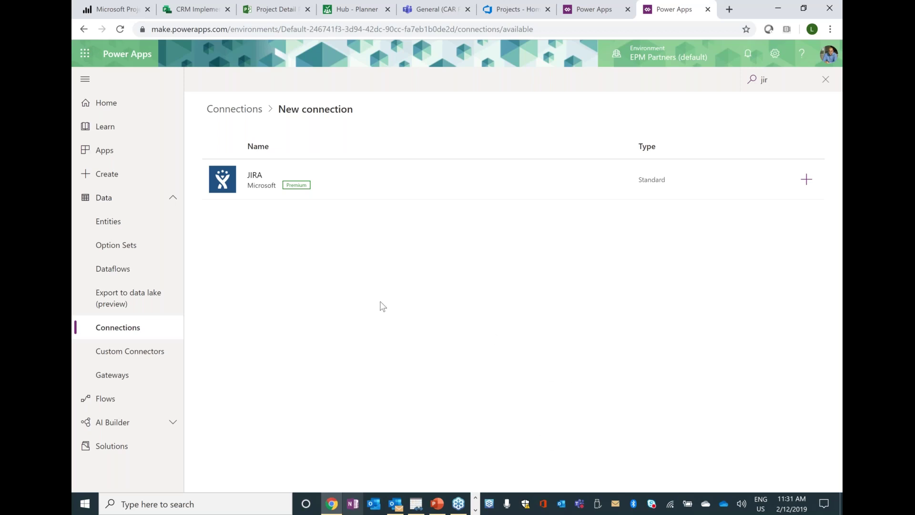
- Scroll the Apps list and play the Concepts Pipeline app
left_click(122, 158)
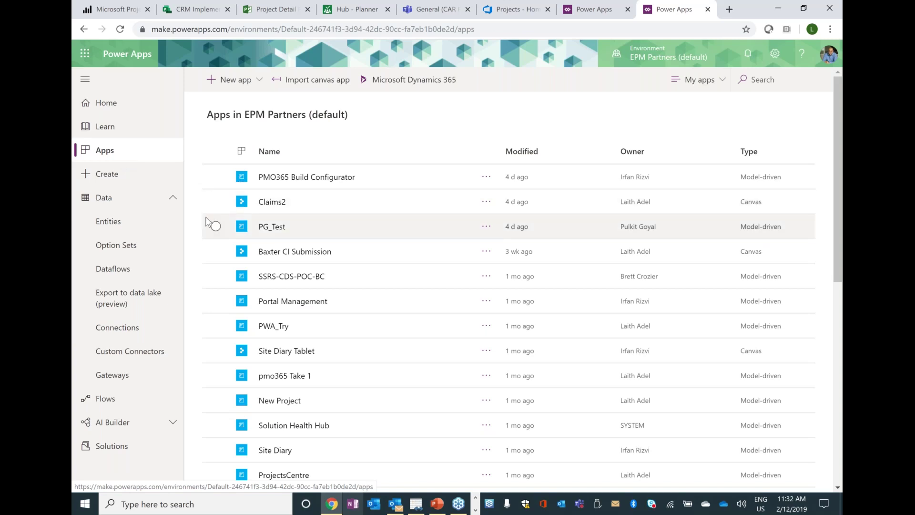
scroll(206, 221, "down", 2)
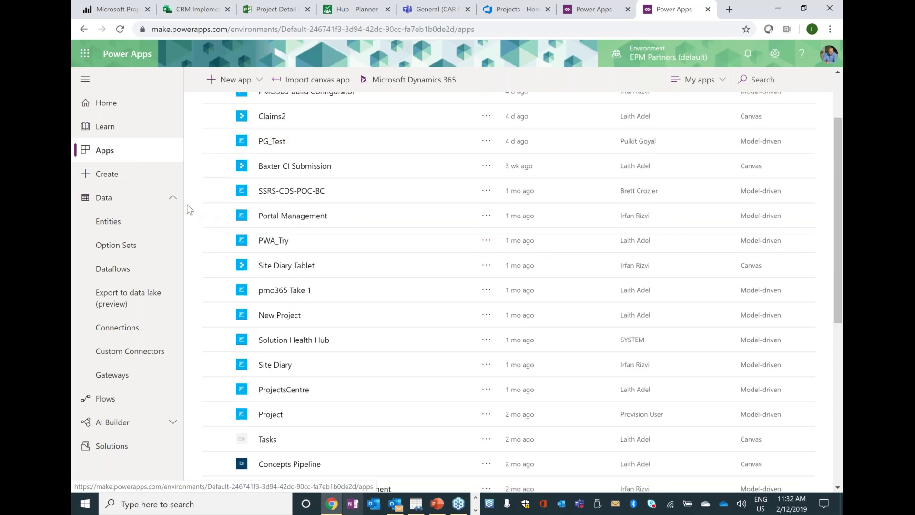
scroll(187, 210, "down", 2)
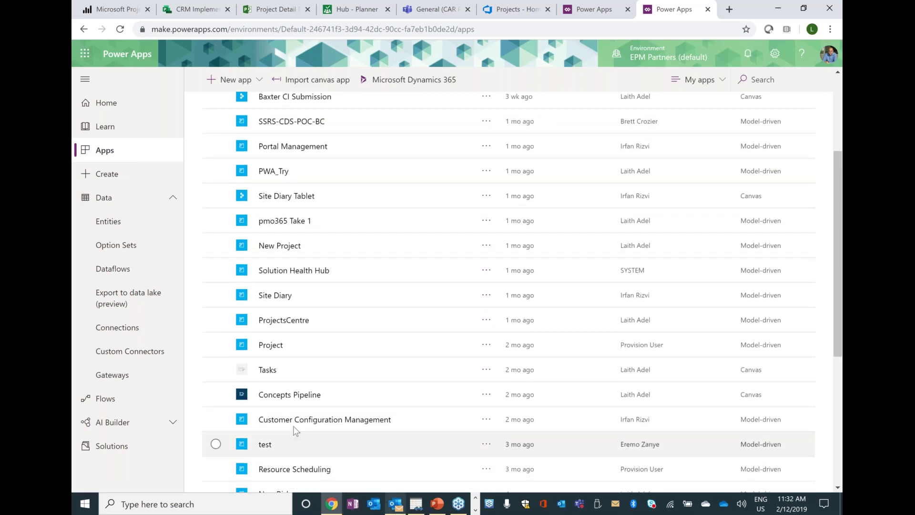
left_click(291, 403)
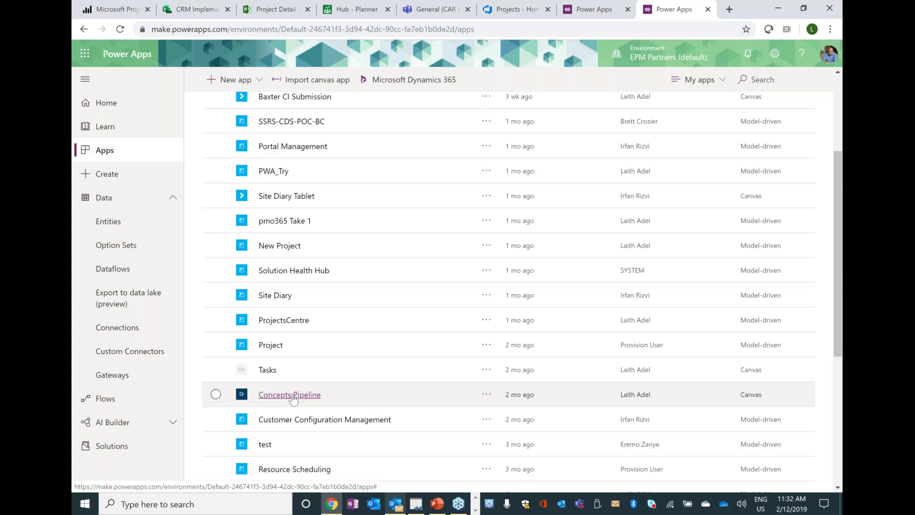
left_click(292, 396)
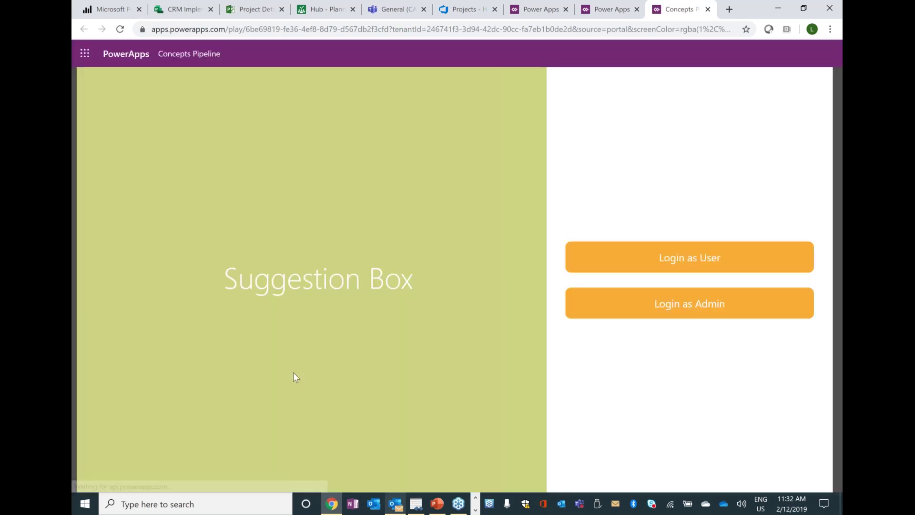
- Log in as User, look over the idea form's description fields, then return to the dashboard
left_click(702, 259)
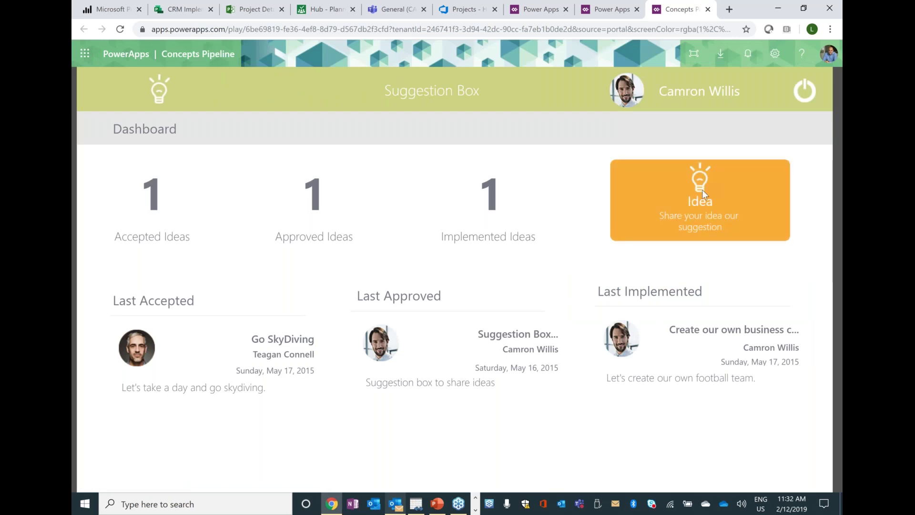
left_click(700, 205)
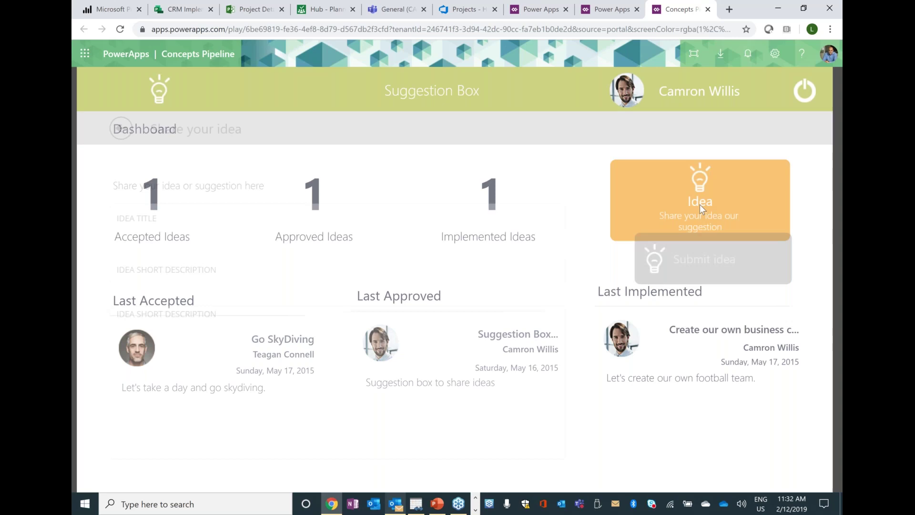
left_click(154, 272)
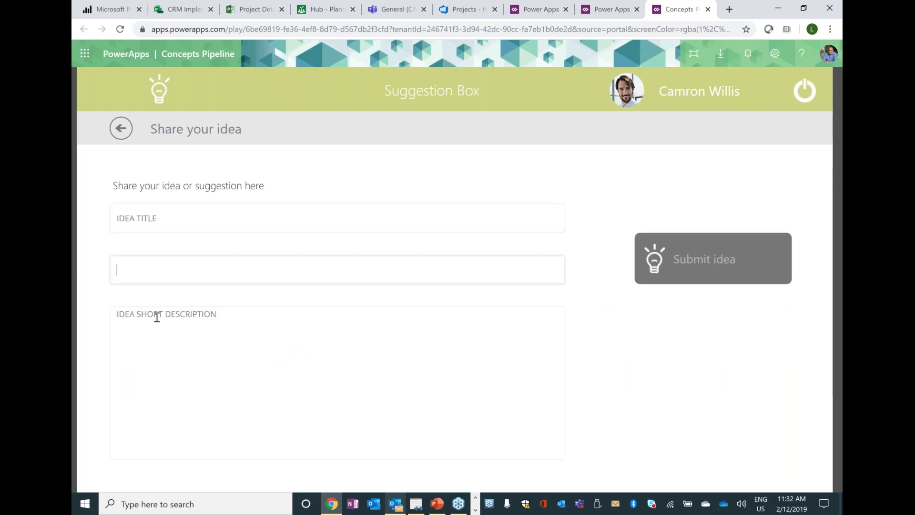
left_click(154, 322)
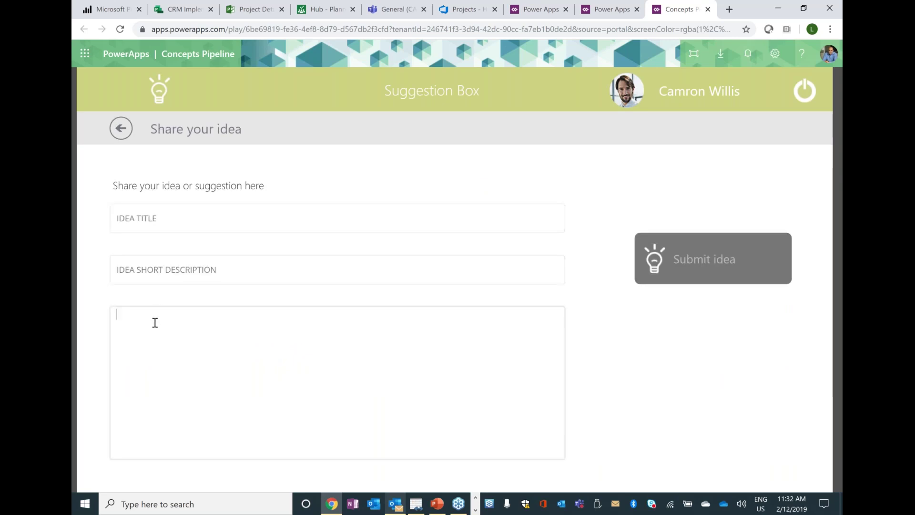
left_click(119, 134)
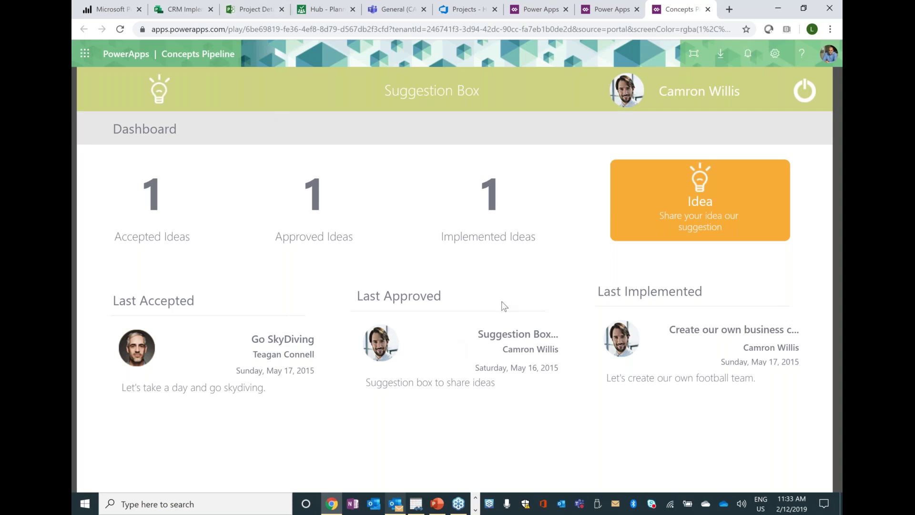
left_click(608, 7)
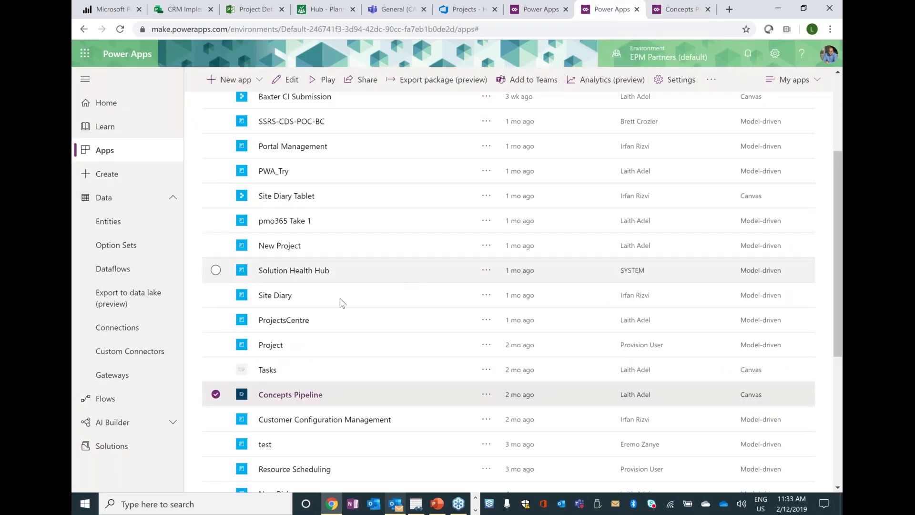
- Open 'Building a new office' in the Project app and view its Tasks tab
left_click(270, 348)
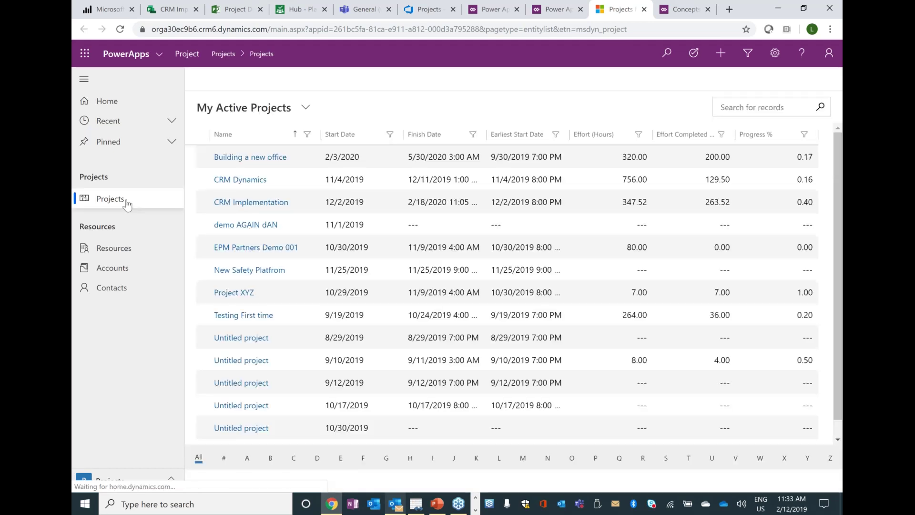
left_click(262, 158)
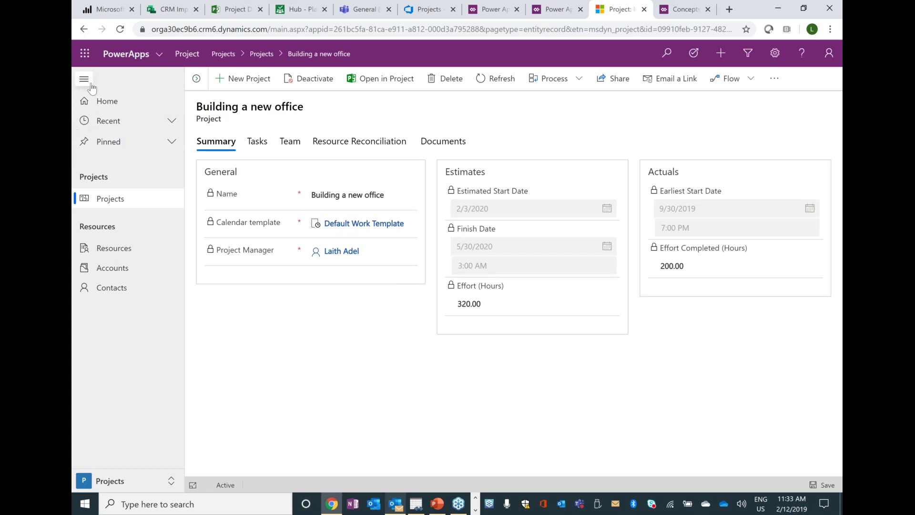
left_click(260, 143)
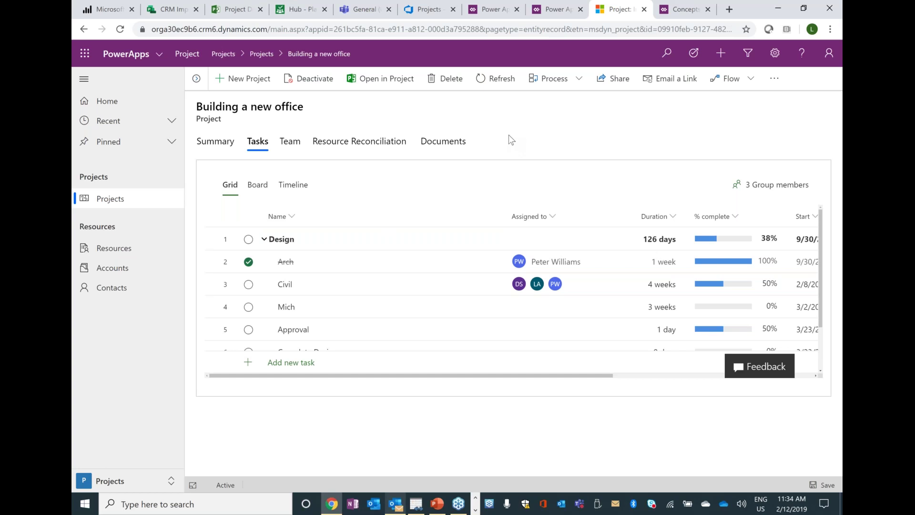
left_click(548, 14)
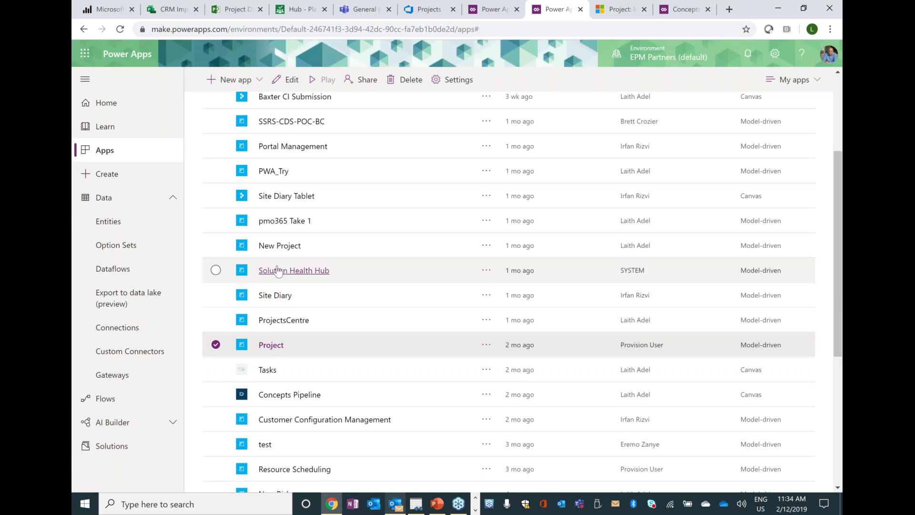
- Start a new Site Diary Tablet entry and view its Project choices without selecting one
left_click(288, 196)
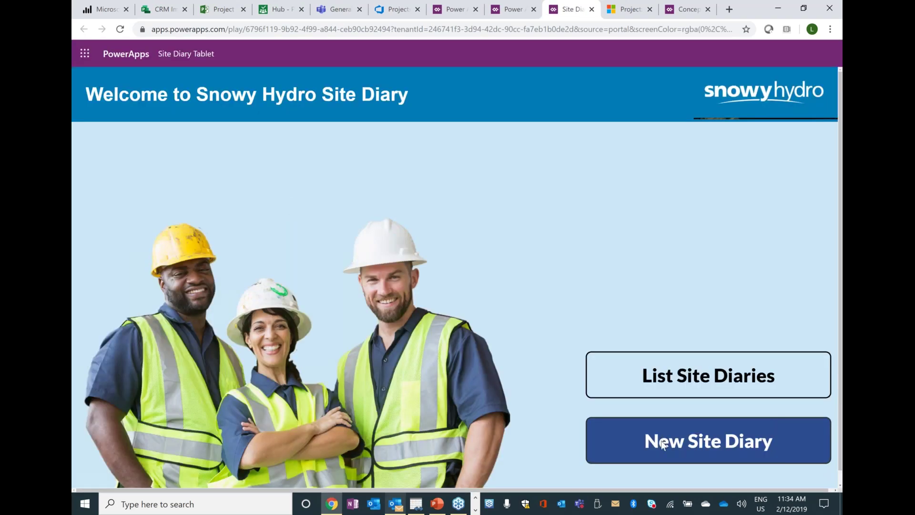
left_click(661, 442)
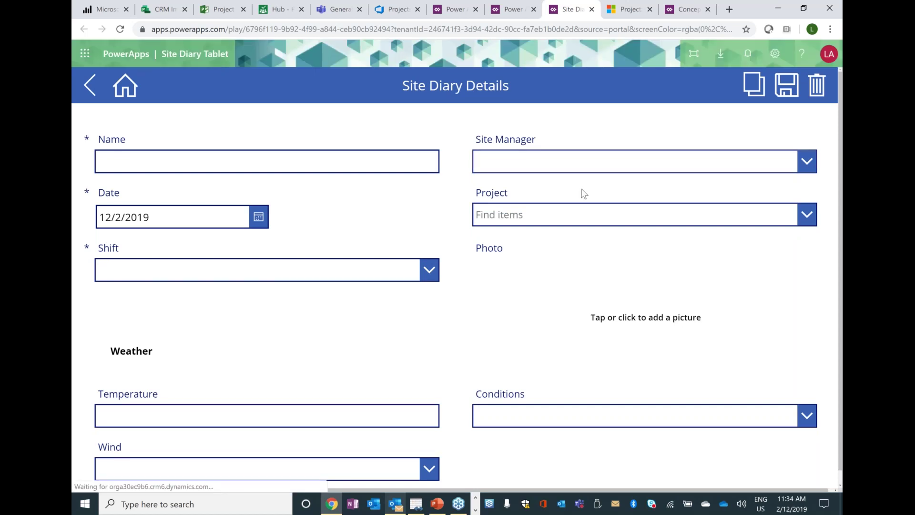
left_click(584, 215)
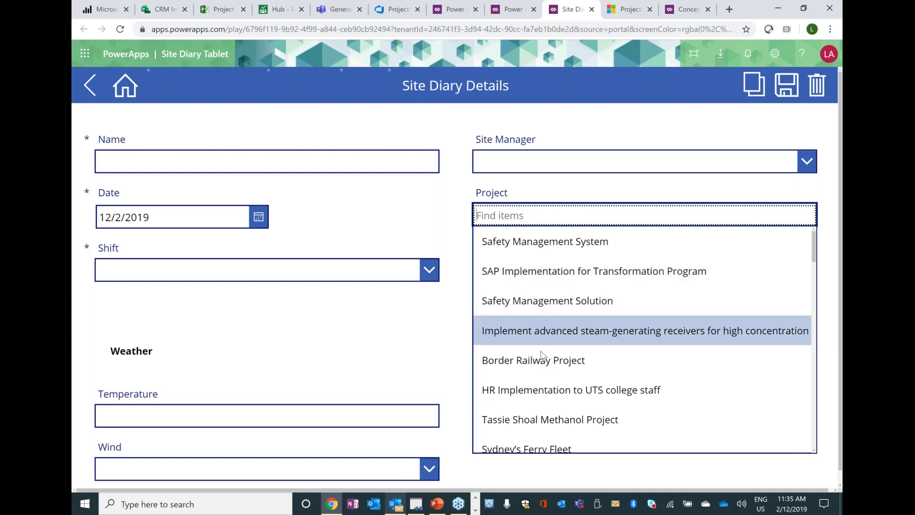
left_click(217, 312)
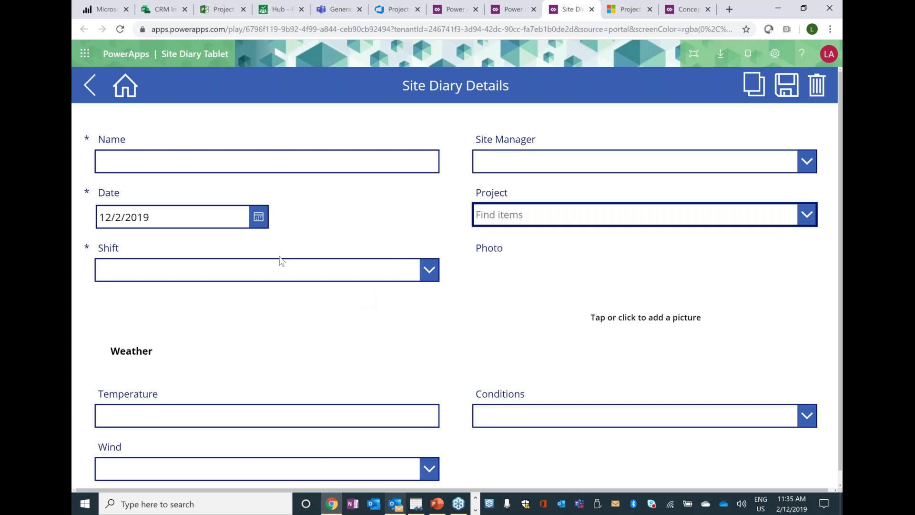
left_click(109, 10)
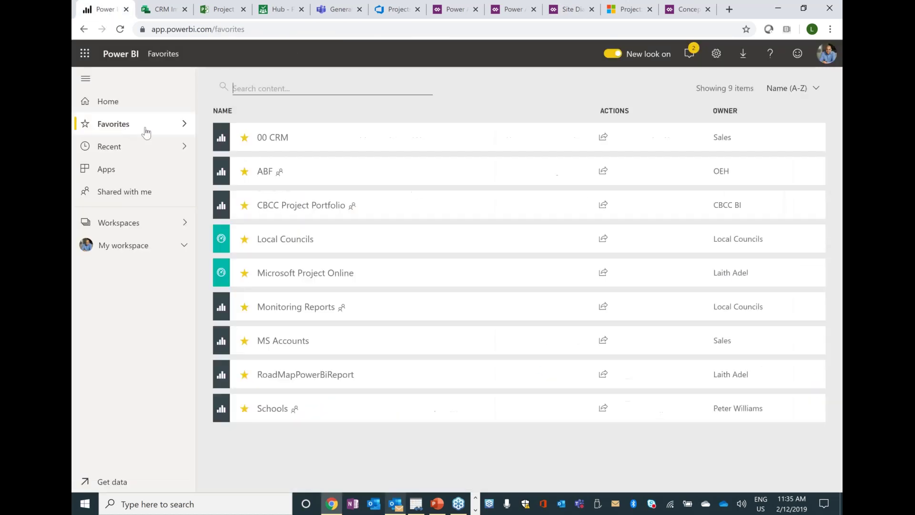
- Show CBCC Project Portfolio's PORTFOLIO MAP page and dismiss the feedback prompt
left_click(292, 206)
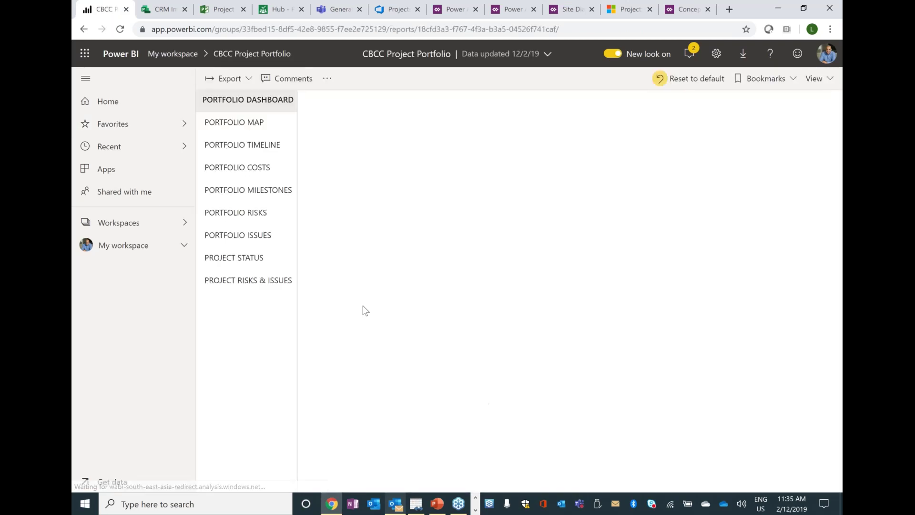
left_click(235, 123)
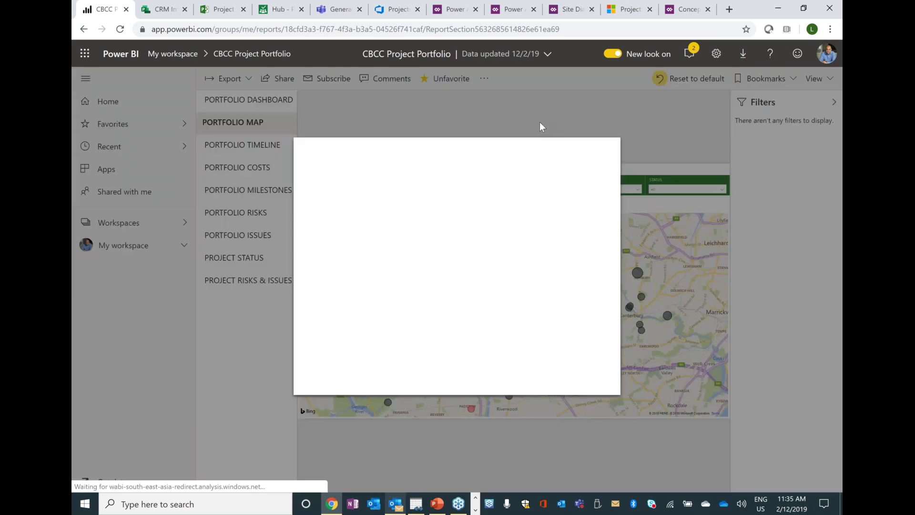
left_click(608, 146)
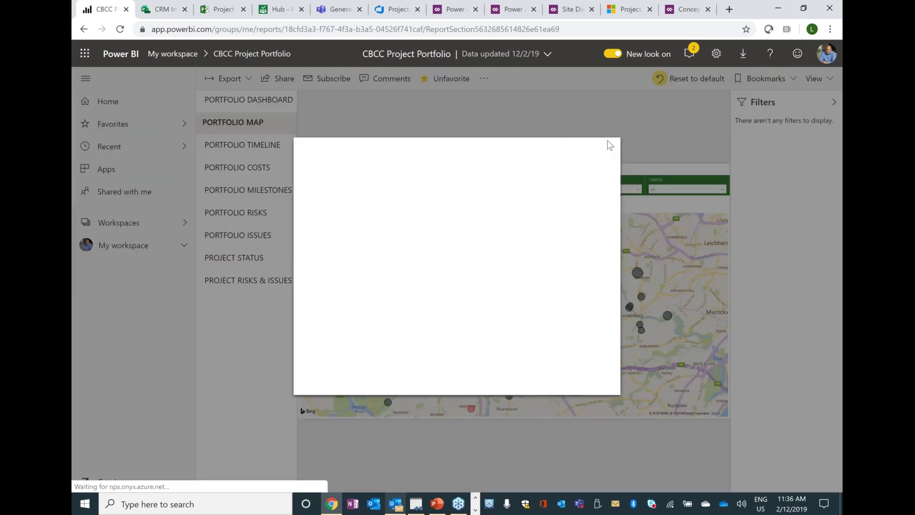